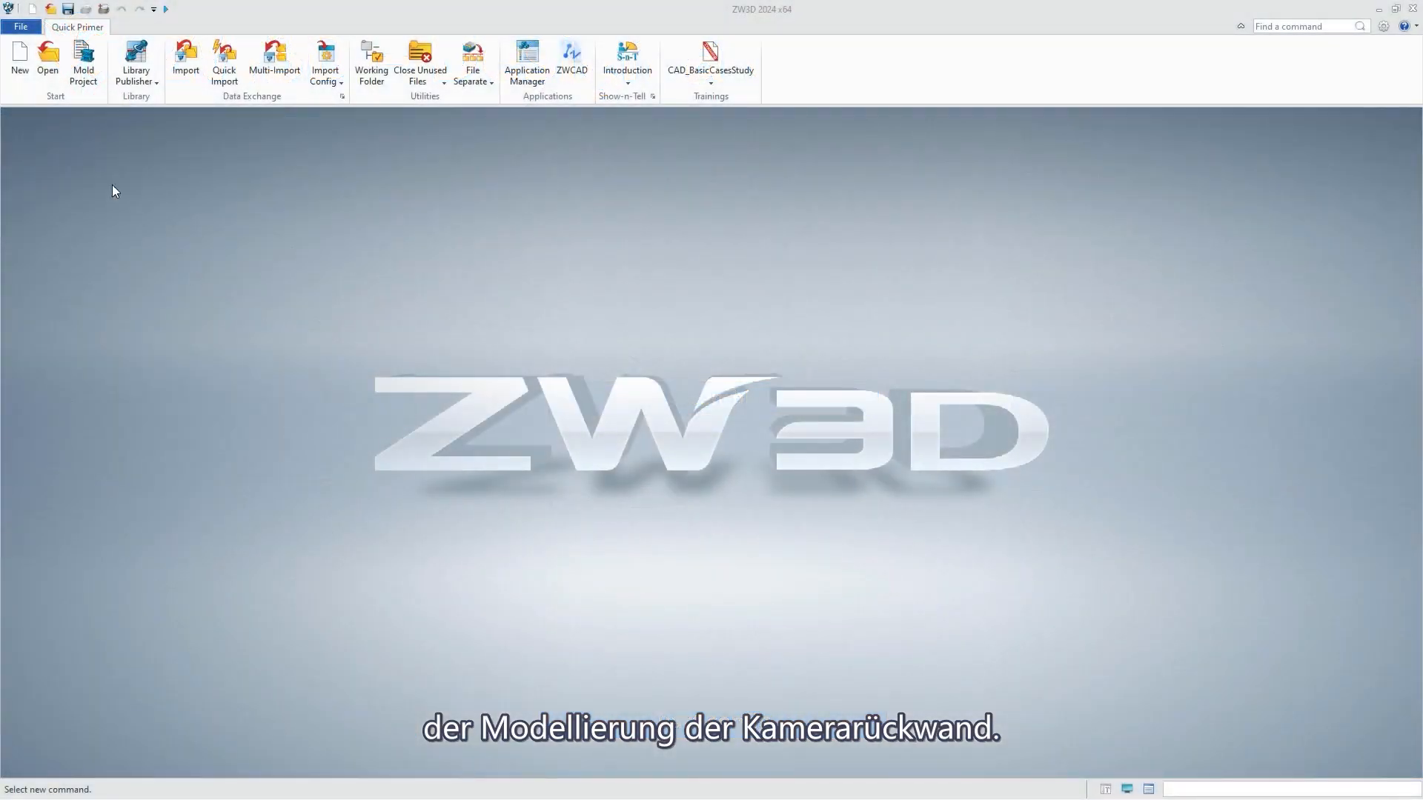
Create a standard part file named Back Cover using the default template.
click(19, 57)
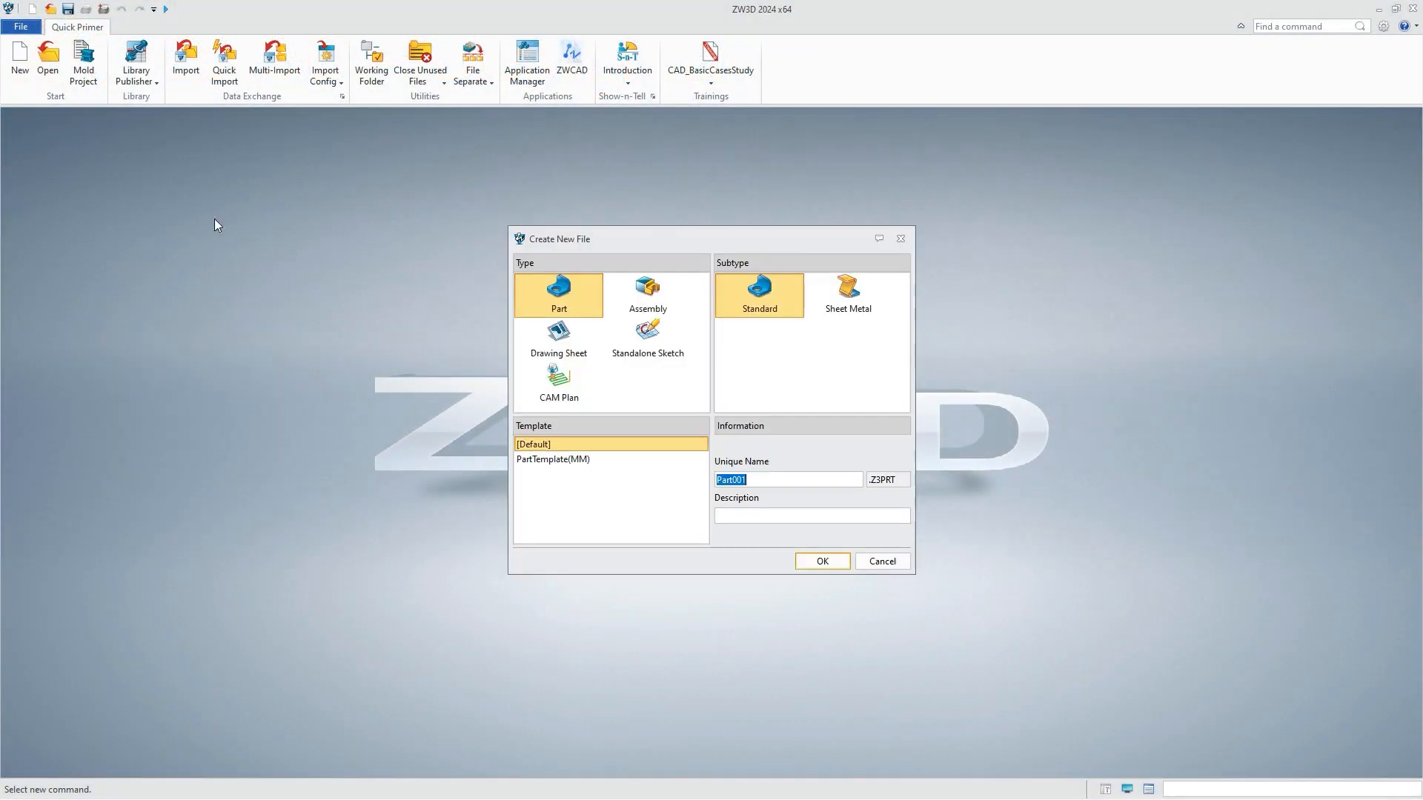
click(820, 562)
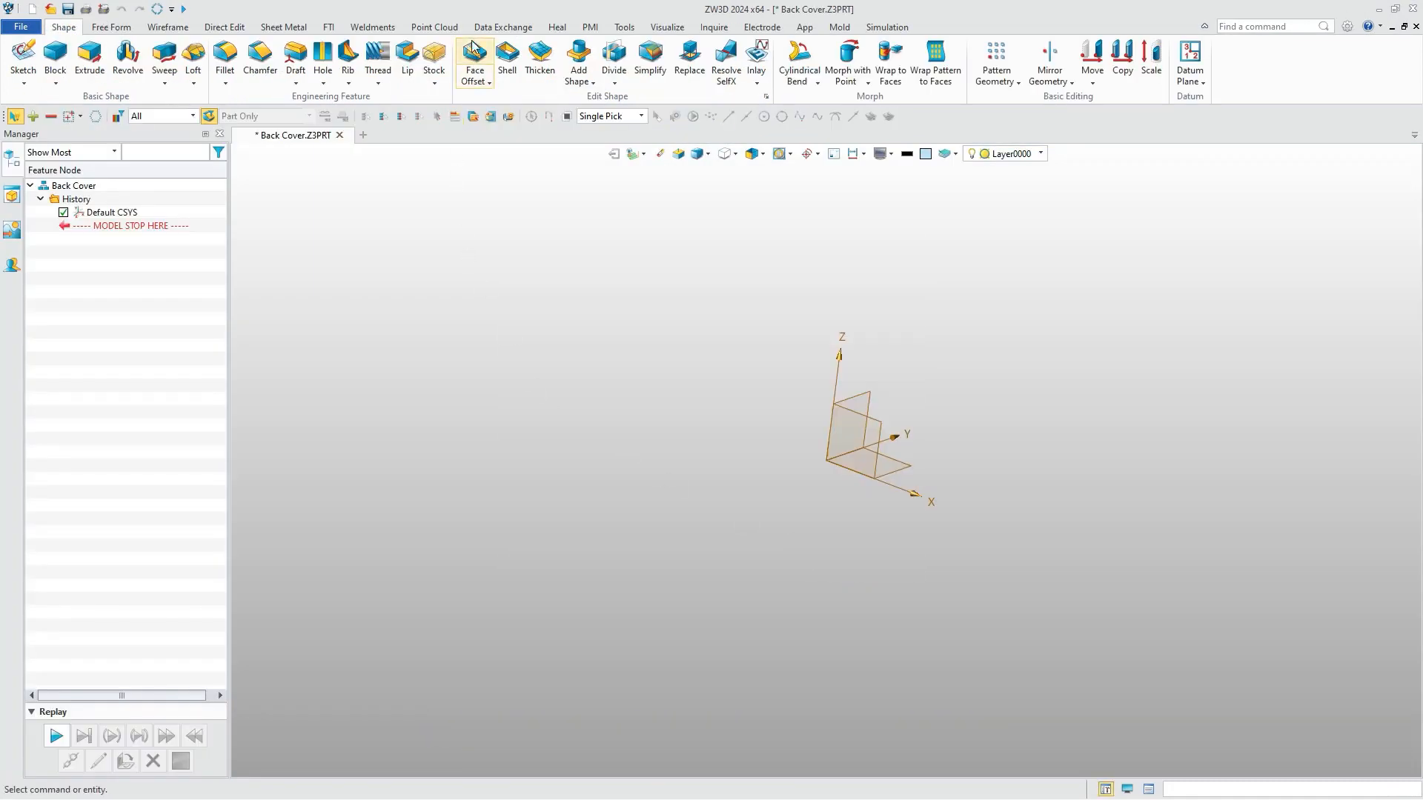
Copy the published set Back Cover from Camera cover framework.Z3PRT into the part as associative external geometry at the default datum.
click(504, 26)
click(174, 58)
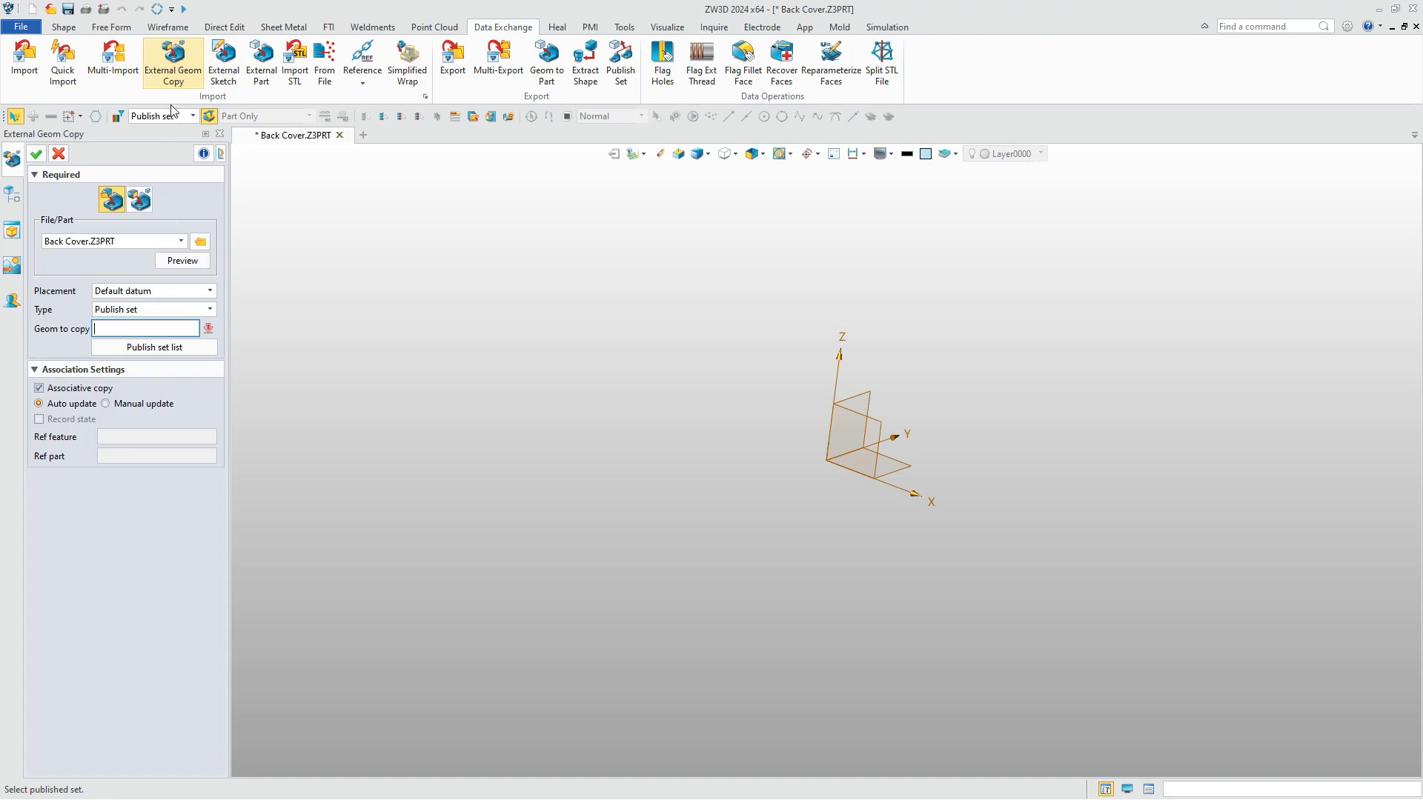
click(200, 241)
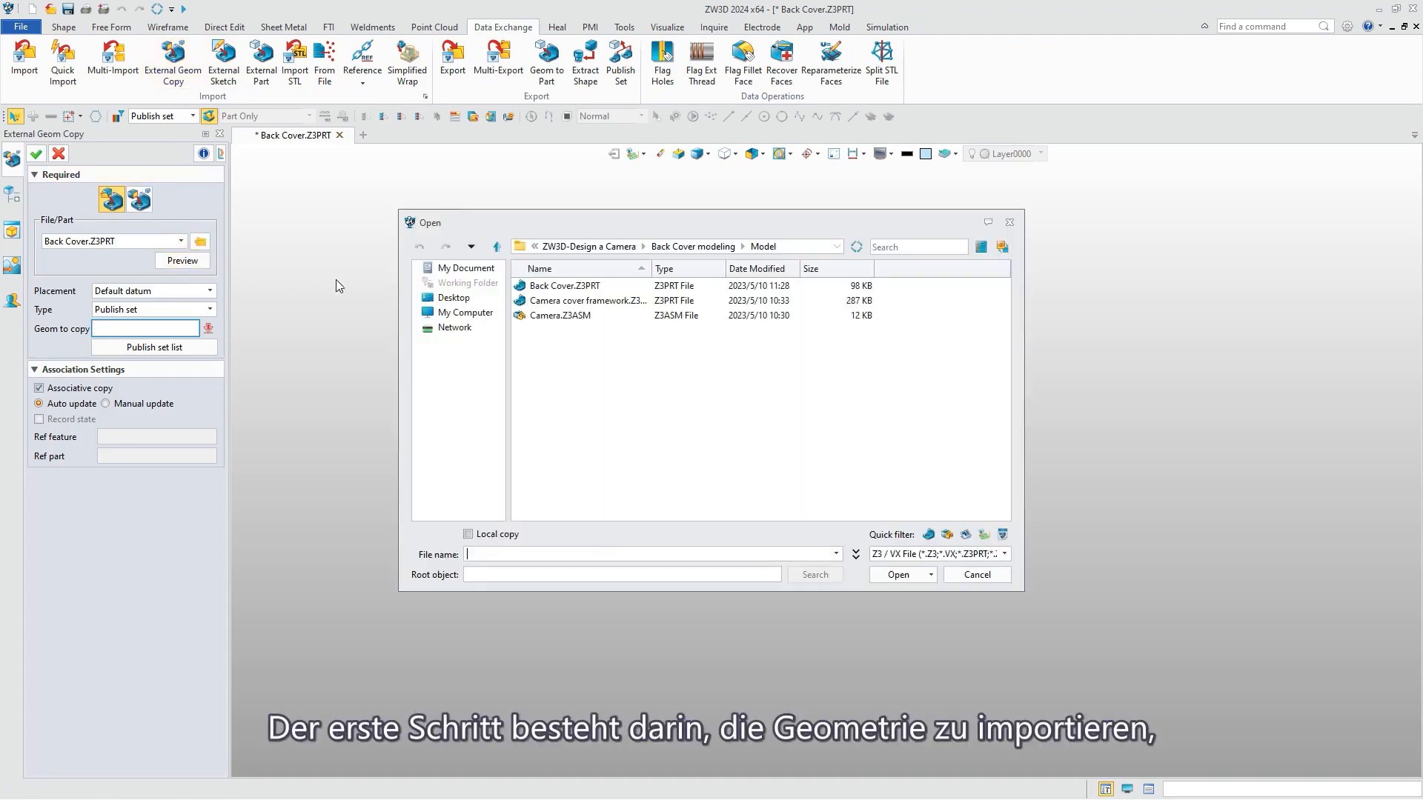
double_click(557, 301)
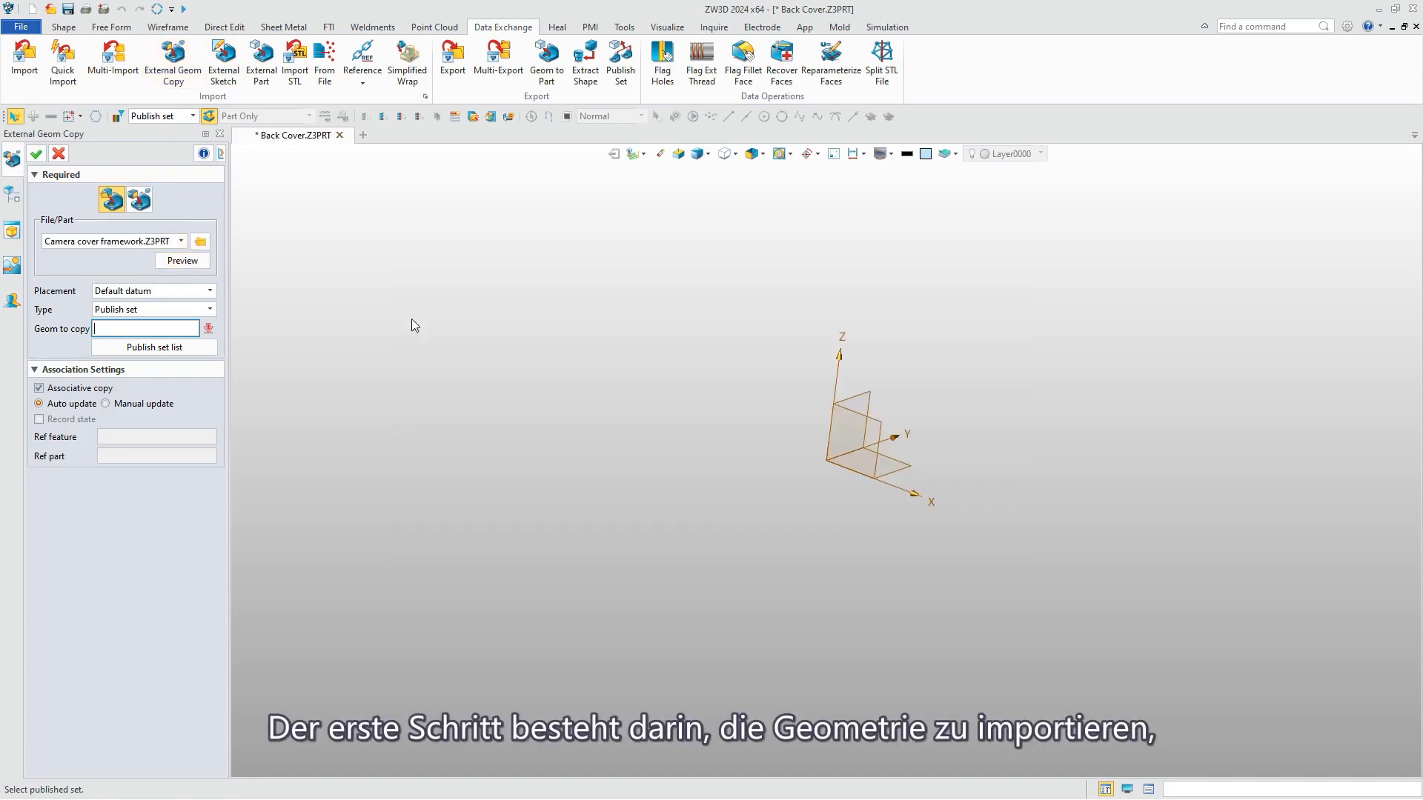
click(185, 347)
click(241, 376)
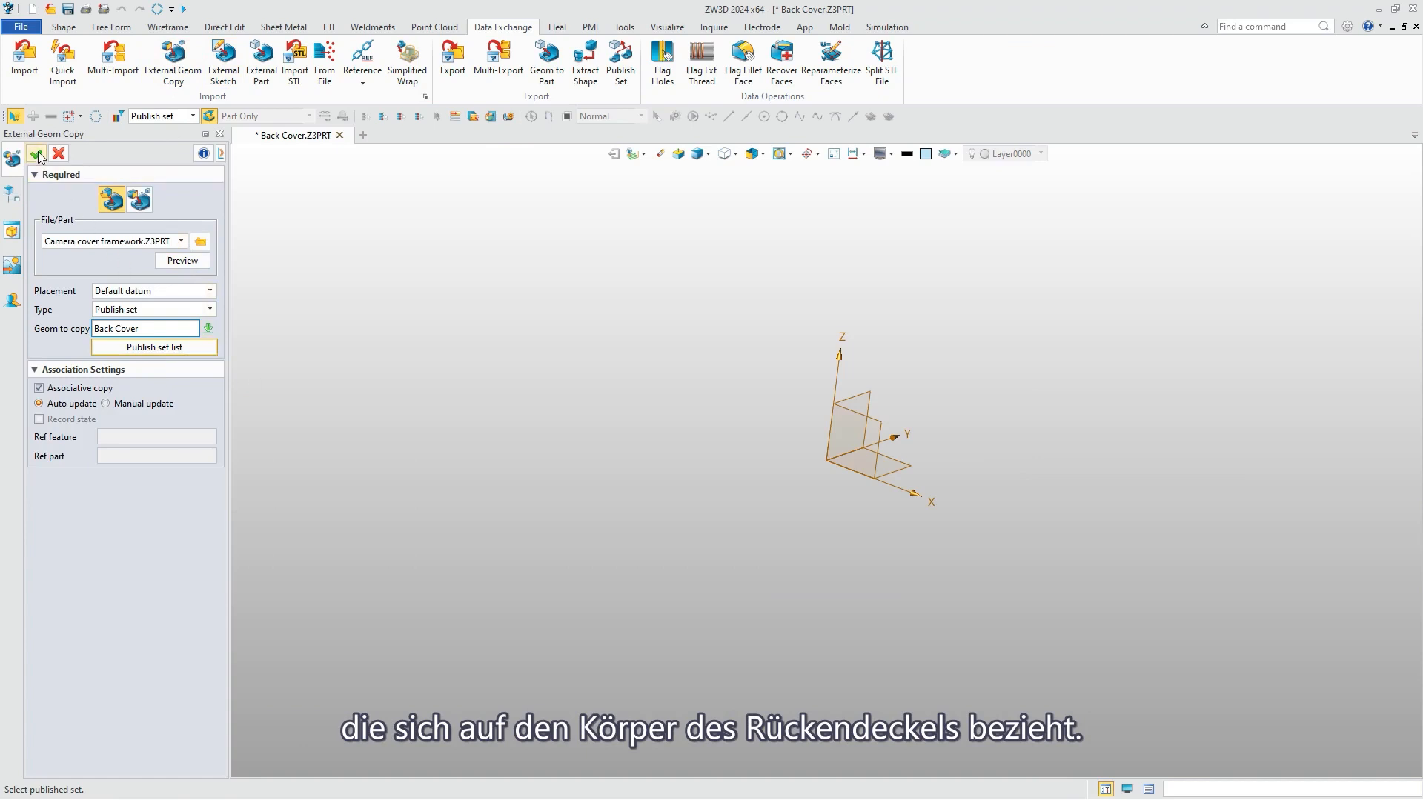
click(37, 154)
Fillet the edge bordering the bottom face of the imported cover body.
click(64, 27)
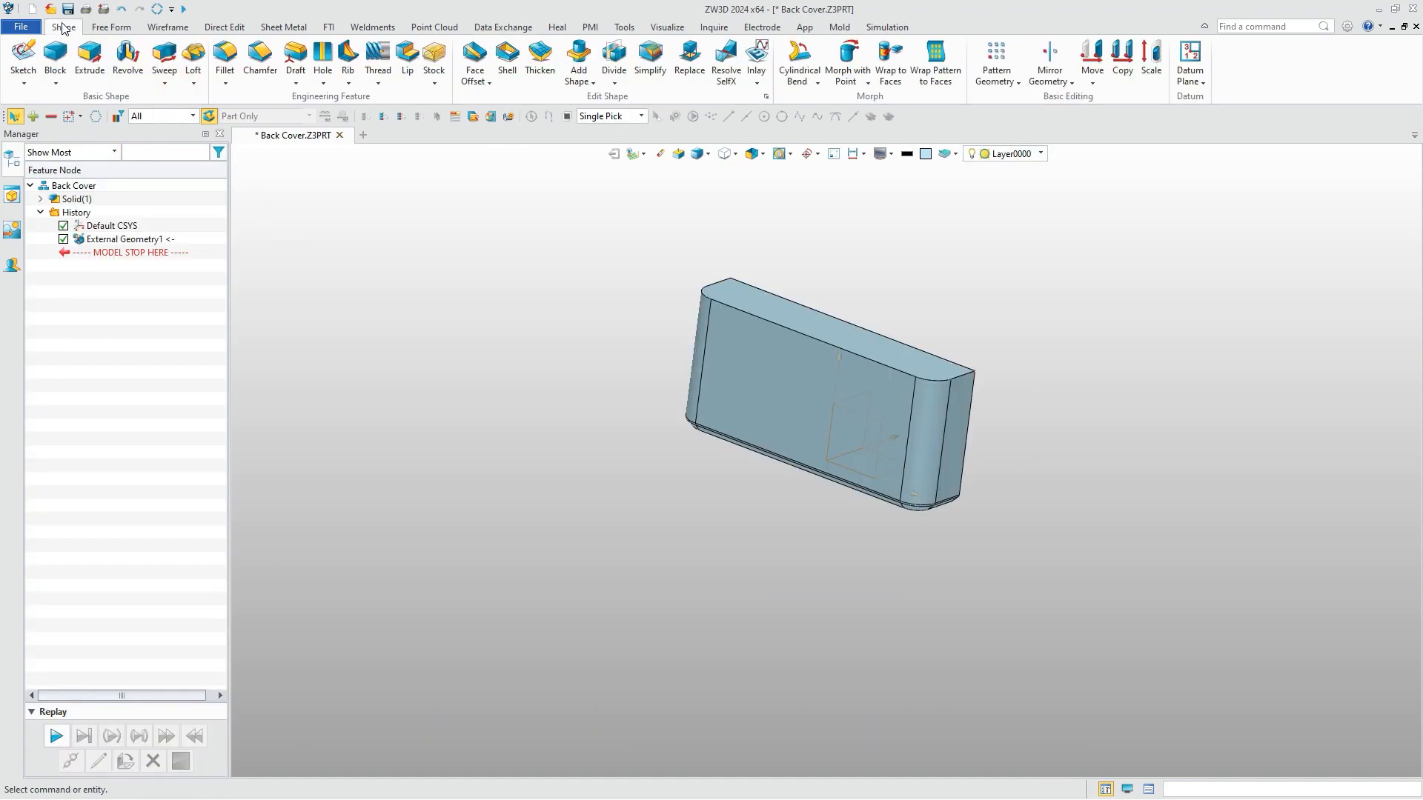
click(226, 58)
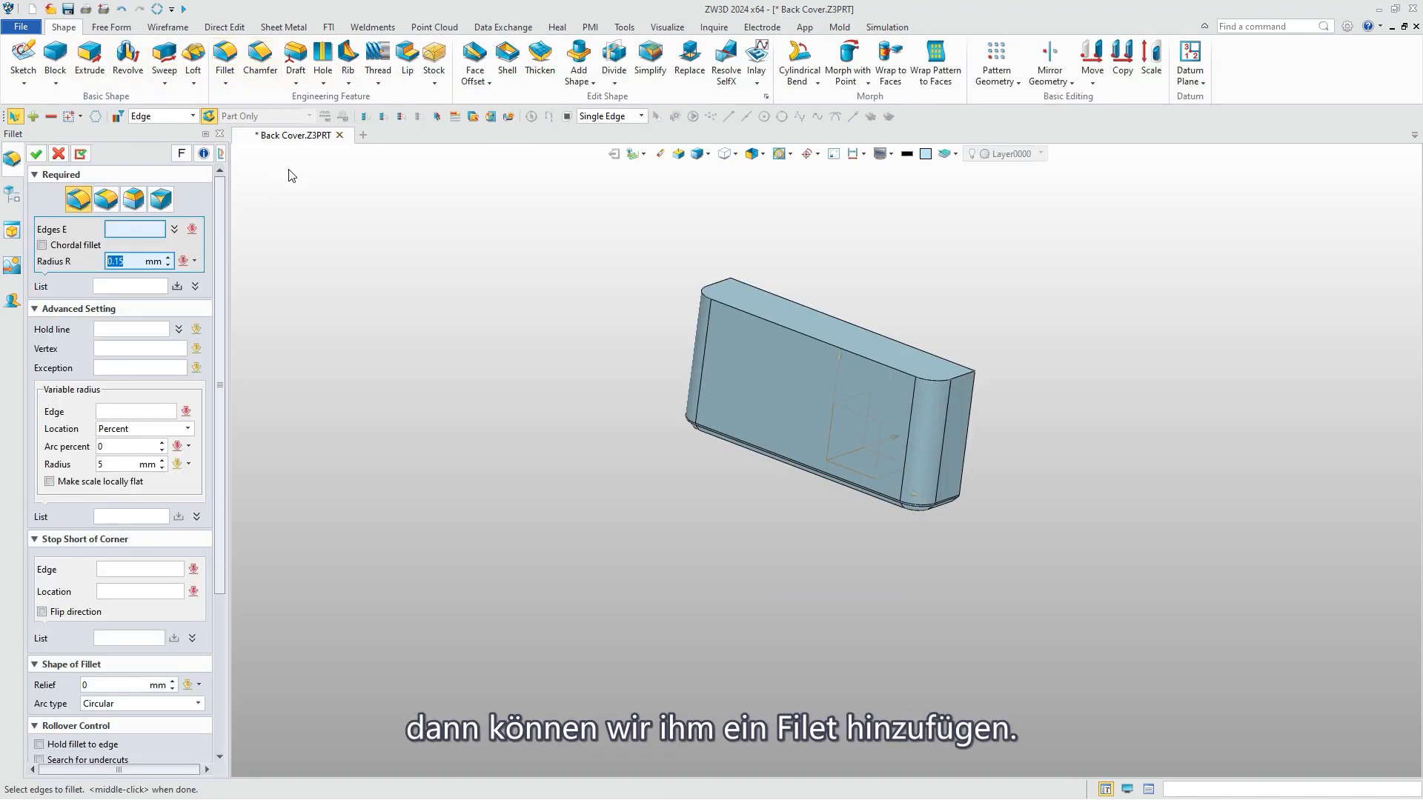
middle_drag(576, 353, 708, 271)
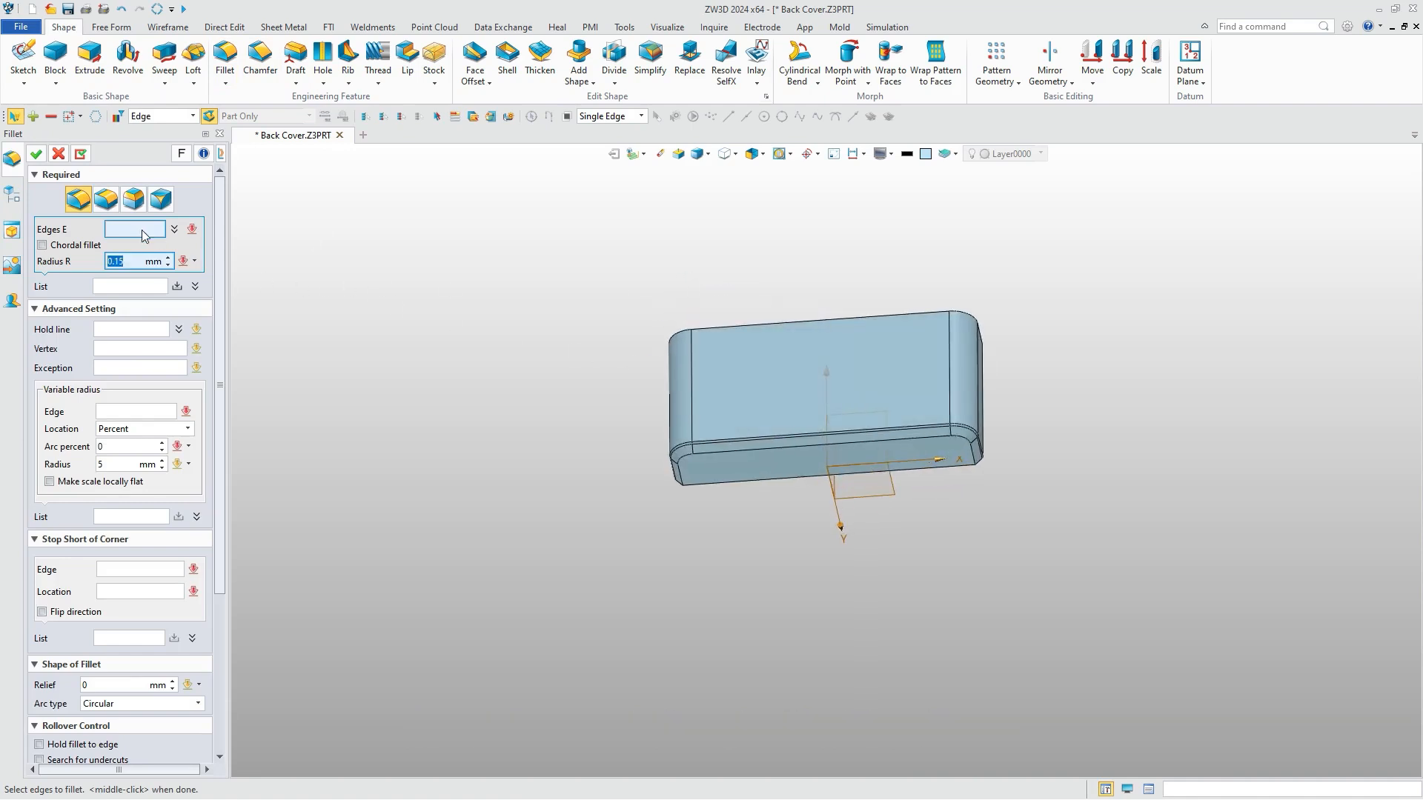
click(713, 455)
click(37, 153)
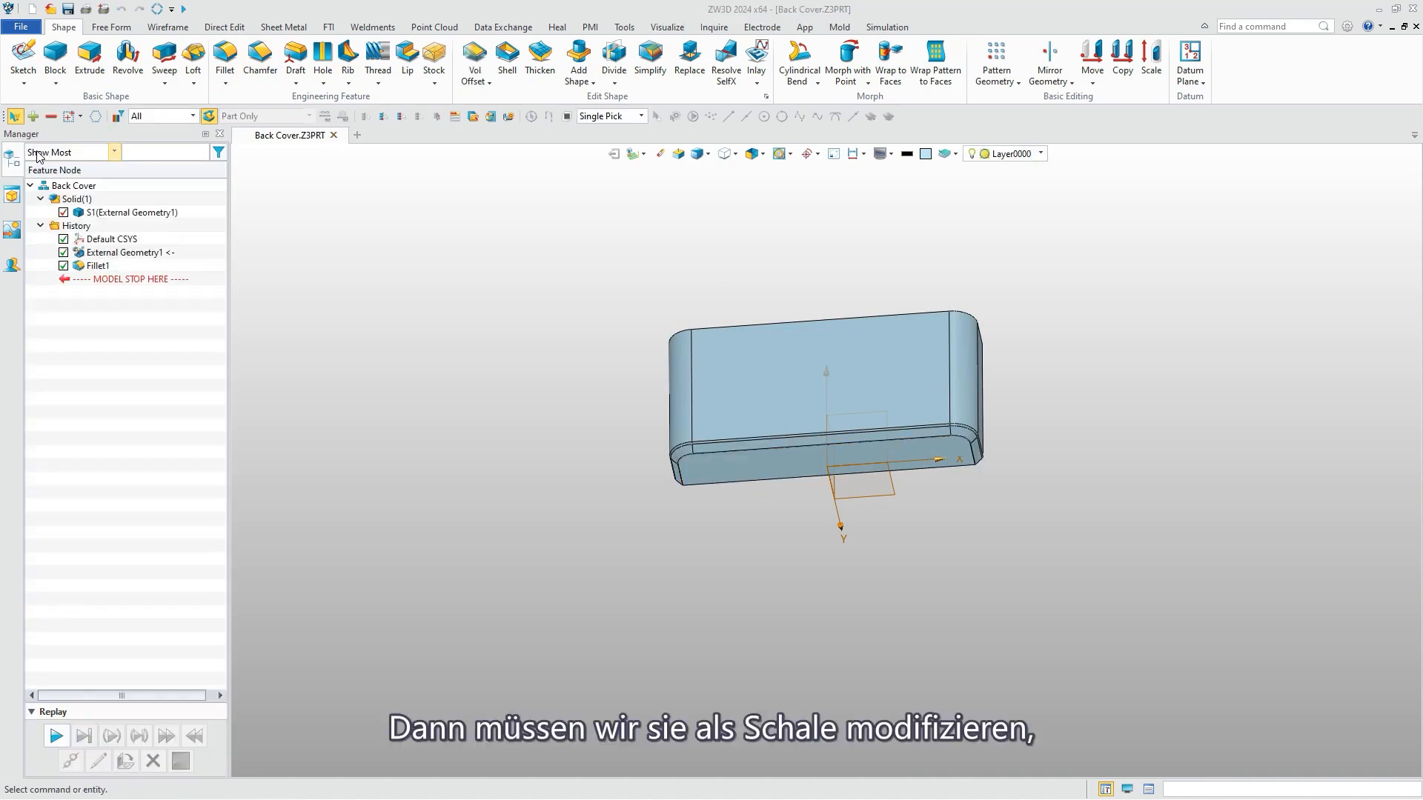
Shell the body with a thickness of -0.5 mm, opening the top face and the large flat face opposite the rounded side.
click(505, 65)
click(775, 344)
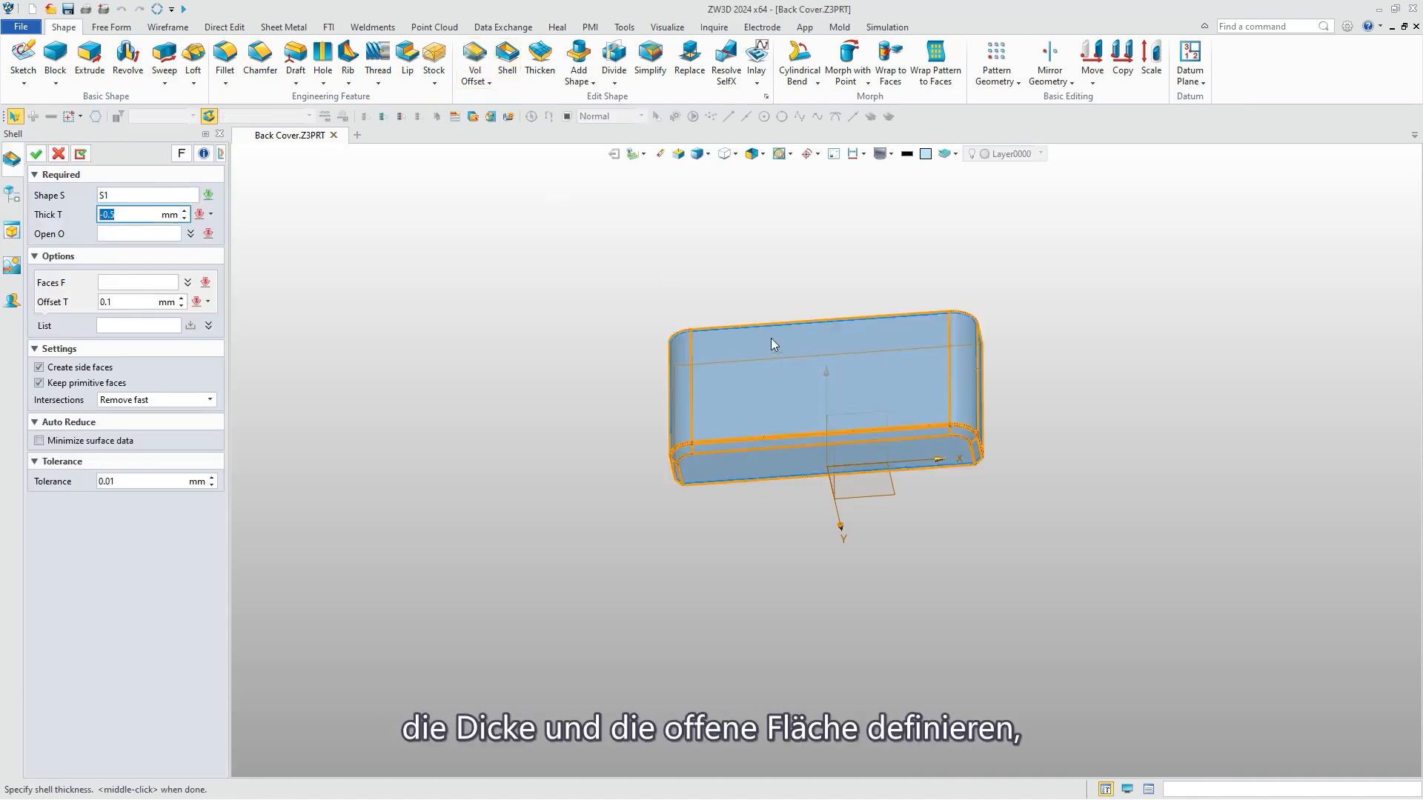
right_drag(775, 345, 916, 412)
click(139, 234)
click(835, 302)
right_drag(835, 304, 882, 299)
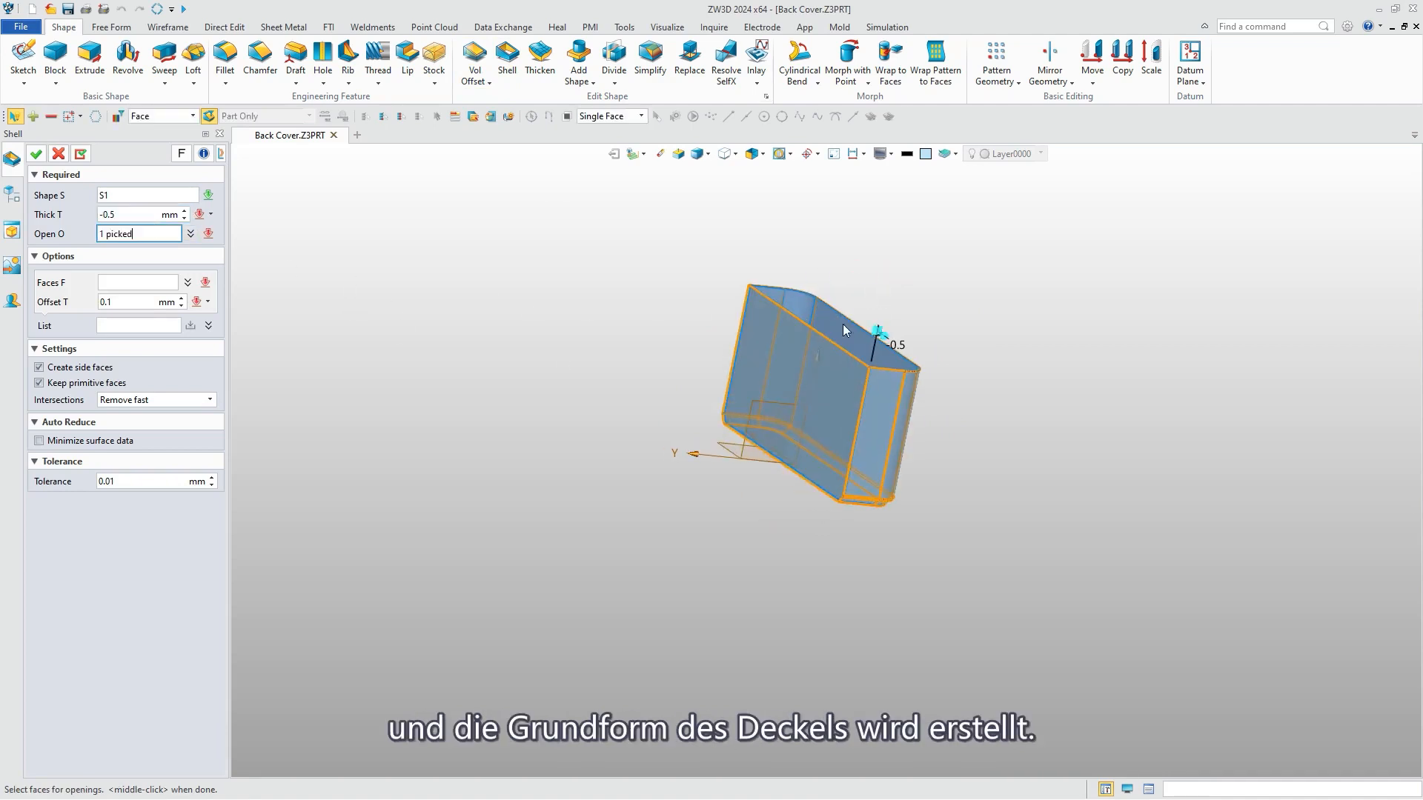
click(800, 355)
click(35, 155)
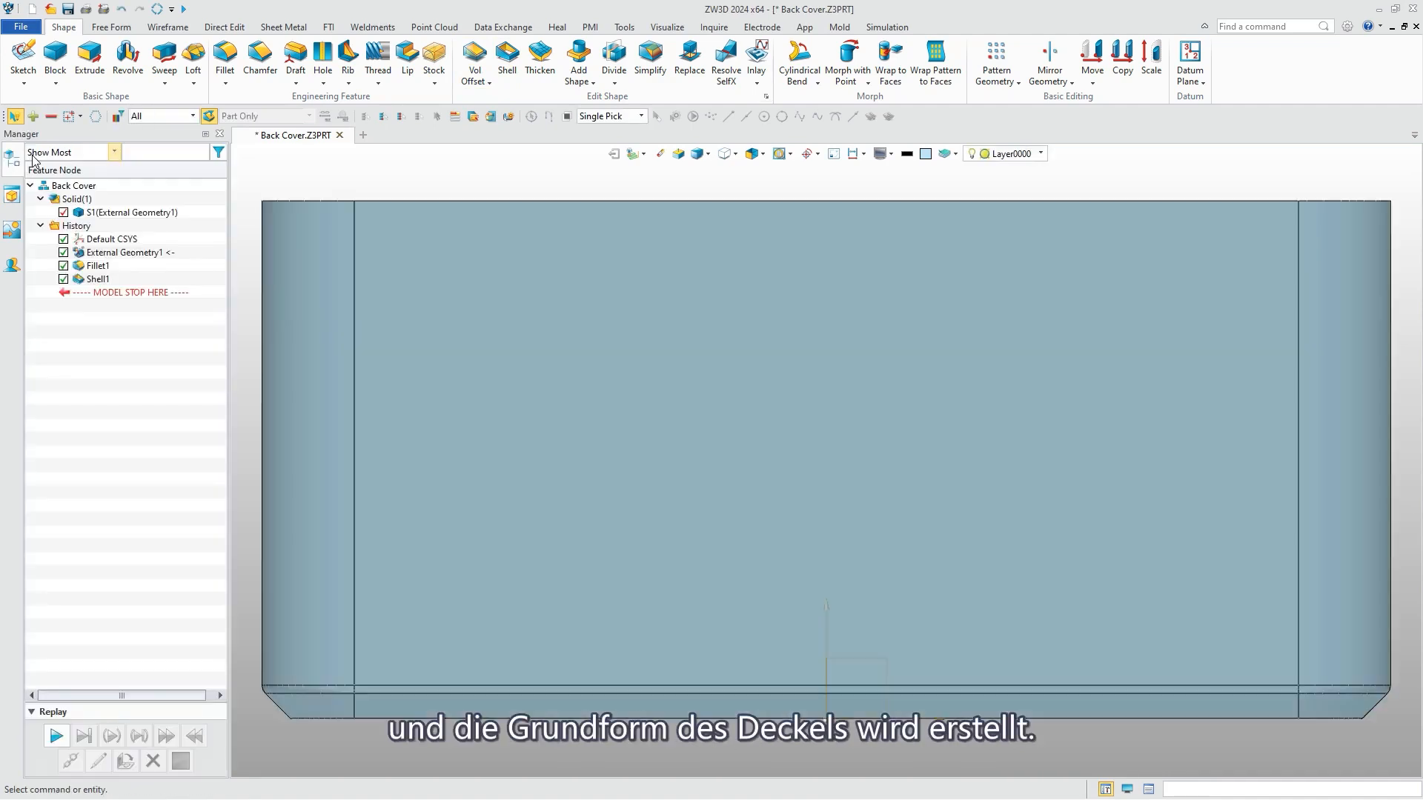
Start a sketch facing the cover's large outer face and draw a screen rectangle about 68 by 34 mm.
click(23, 59)
click(35, 153)
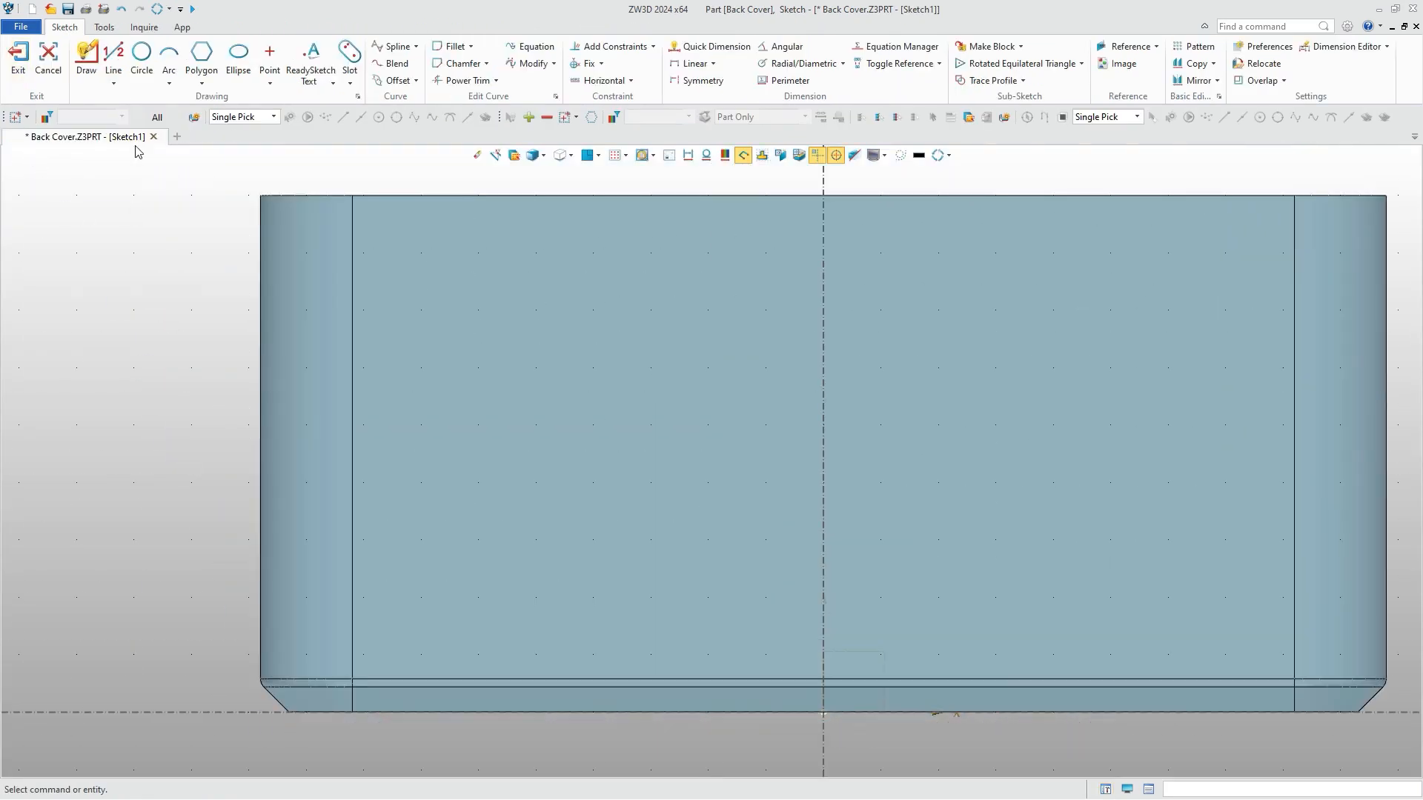
click(202, 83)
click(213, 102)
click(390, 228)
click(1175, 617)
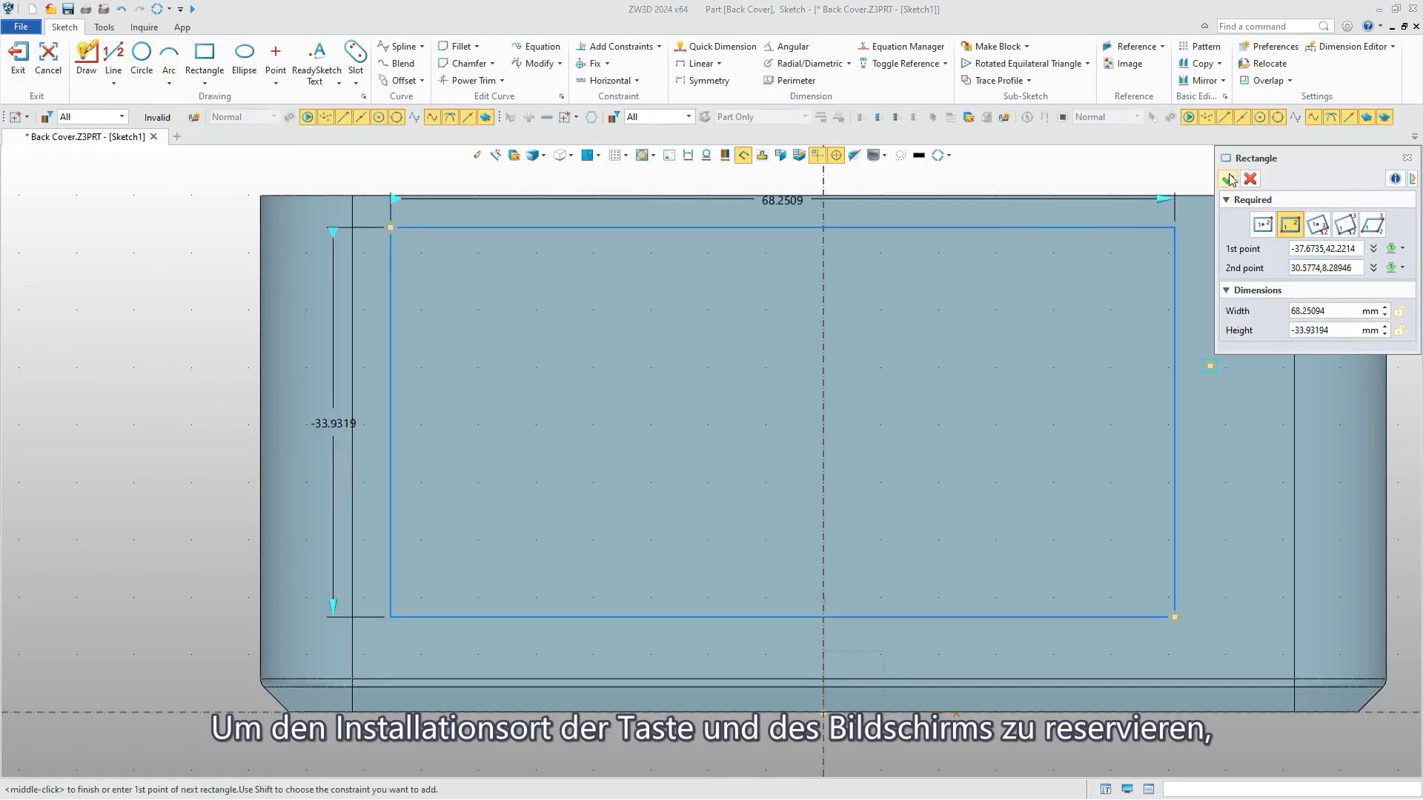
click(1228, 178)
Set the screen rectangle's width to 60 mm and its height to 37.5 mm.
double_click(780, 170)
text(60)
key(Return)
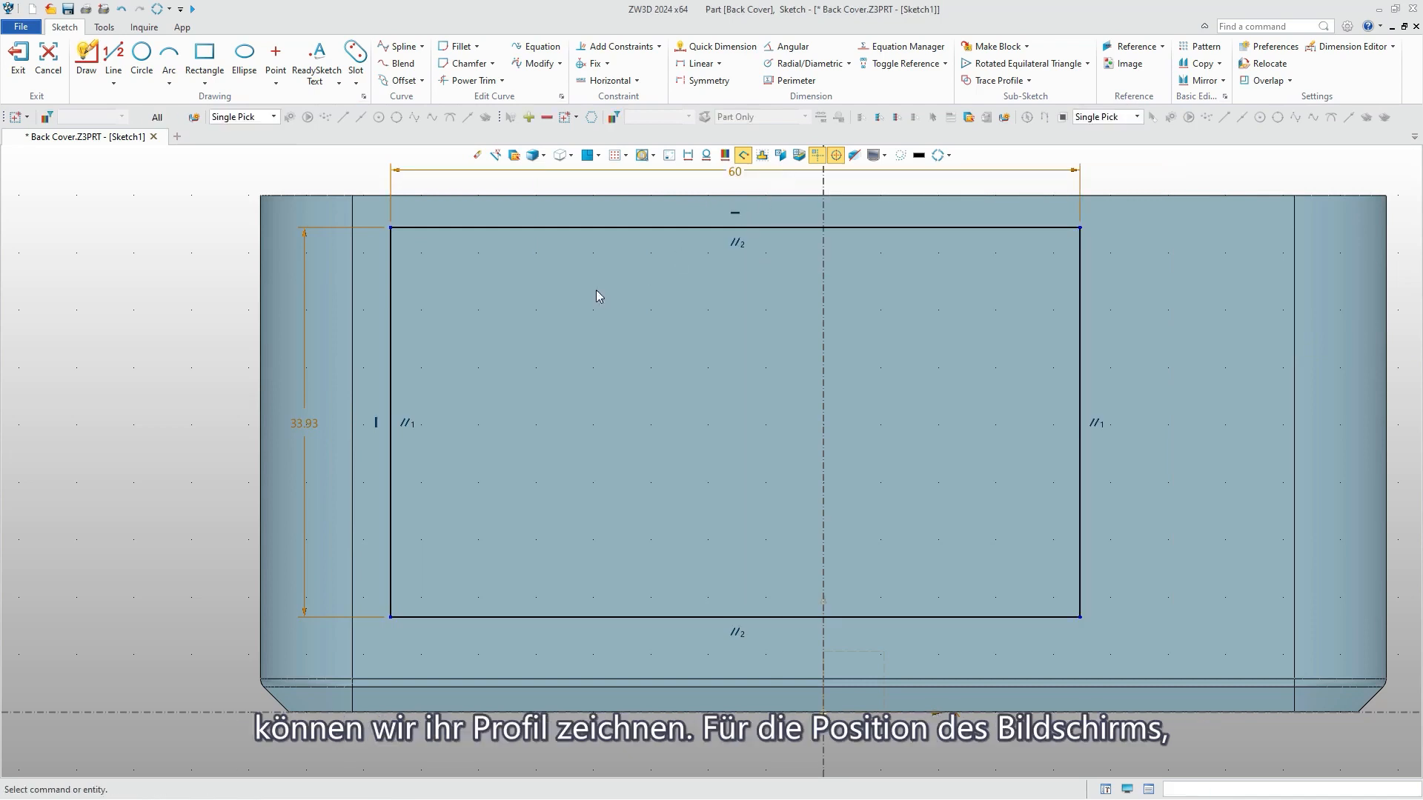
double_click(303, 427)
text(37.5)
key(Return)
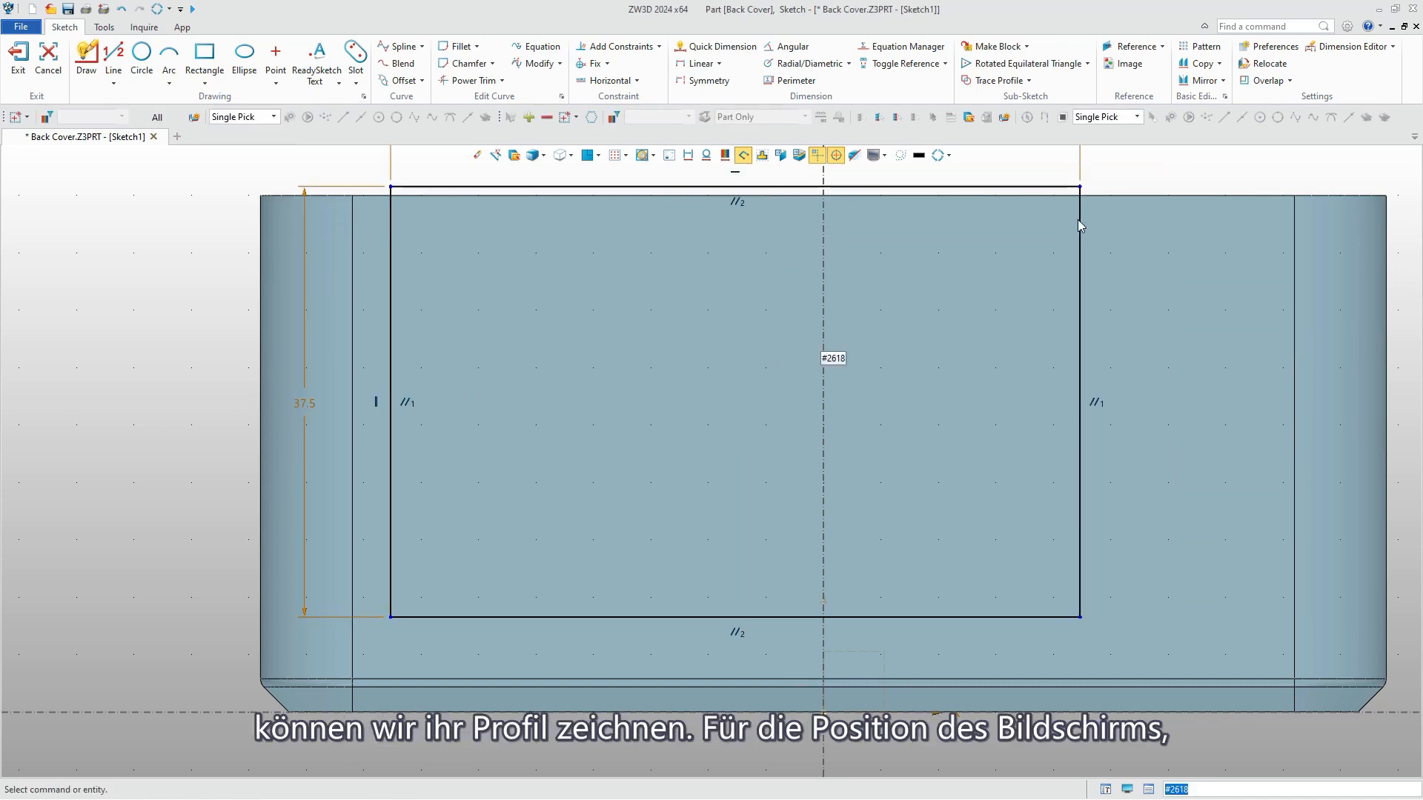
Dimension the rectangle's upper edge 2 mm below the top edge of the cover.
right_click(1124, 175)
click(1159, 138)
click(1051, 187)
click(1091, 196)
click(1132, 183)
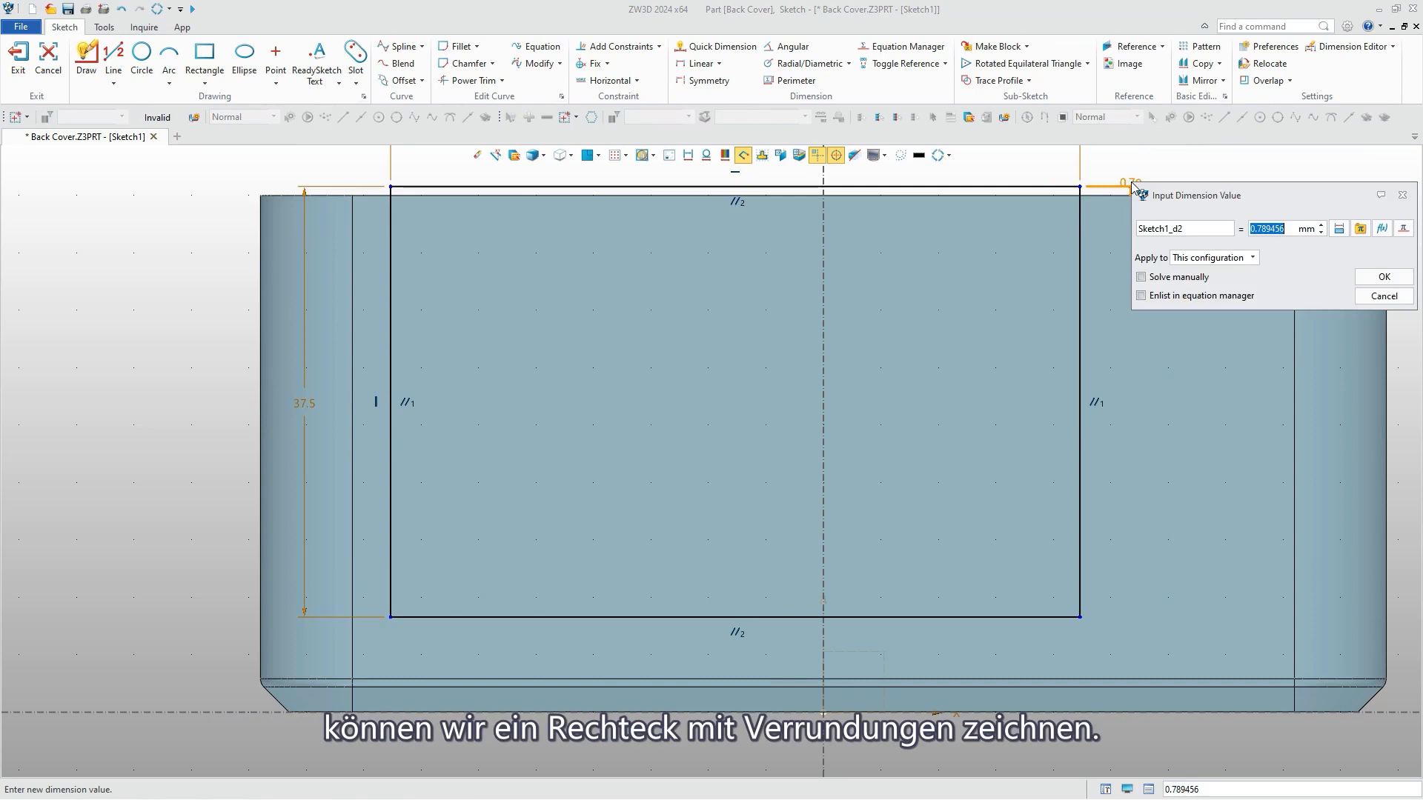
text(2)
key(Return)
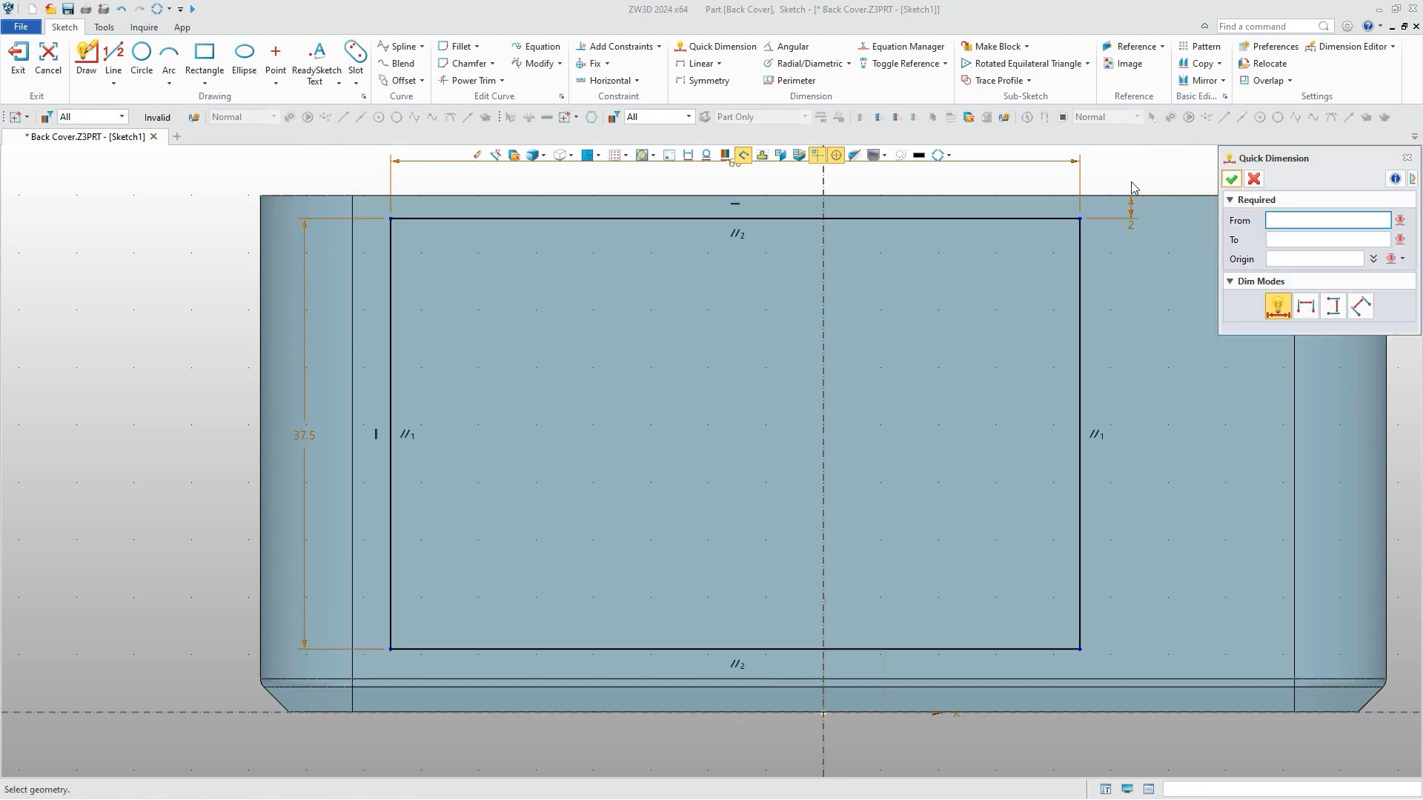
Dimension the rectangle's right side 22.5 mm from the vertical sketch axis.
click(1078, 224)
click(951, 175)
text(22)
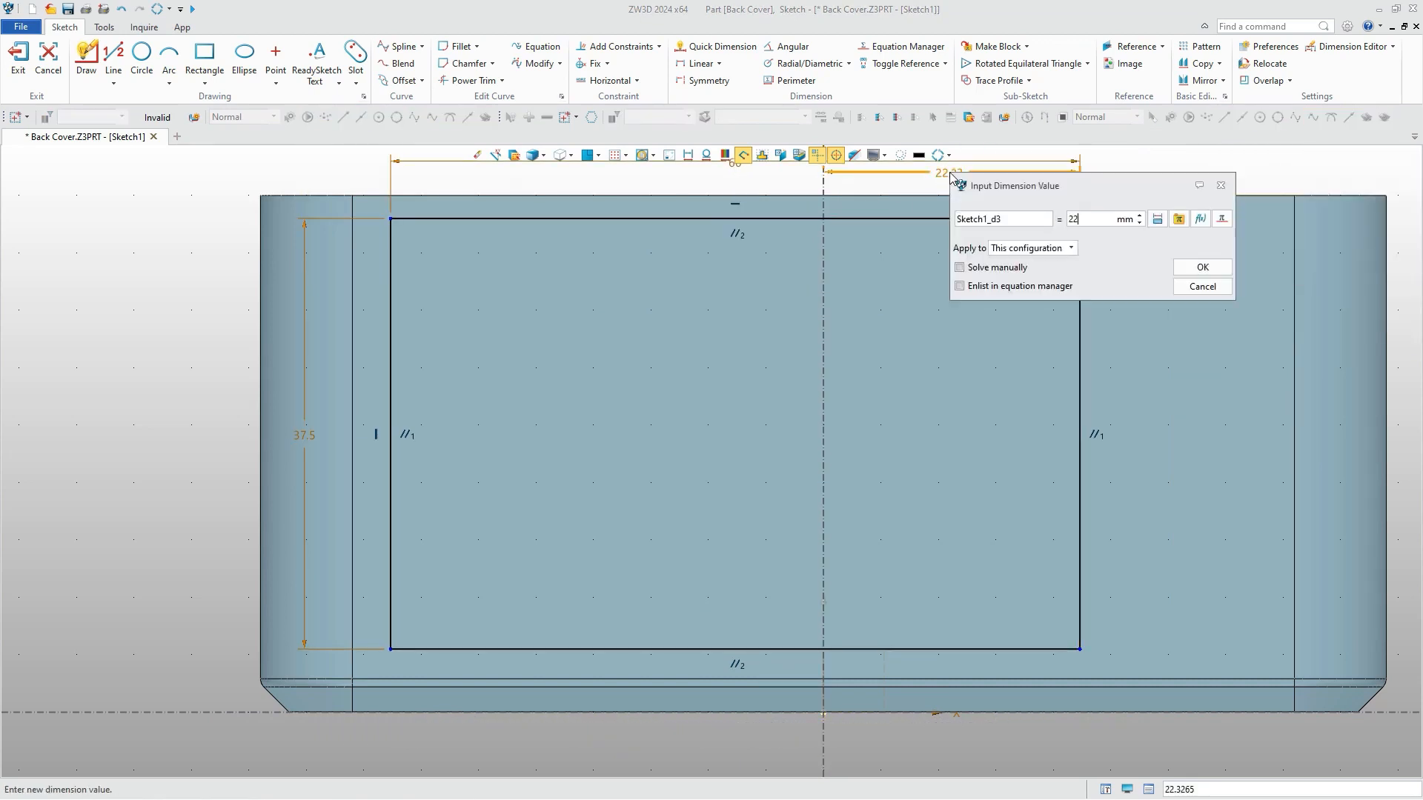
text(.5)
key(Return)
click(1231, 179)
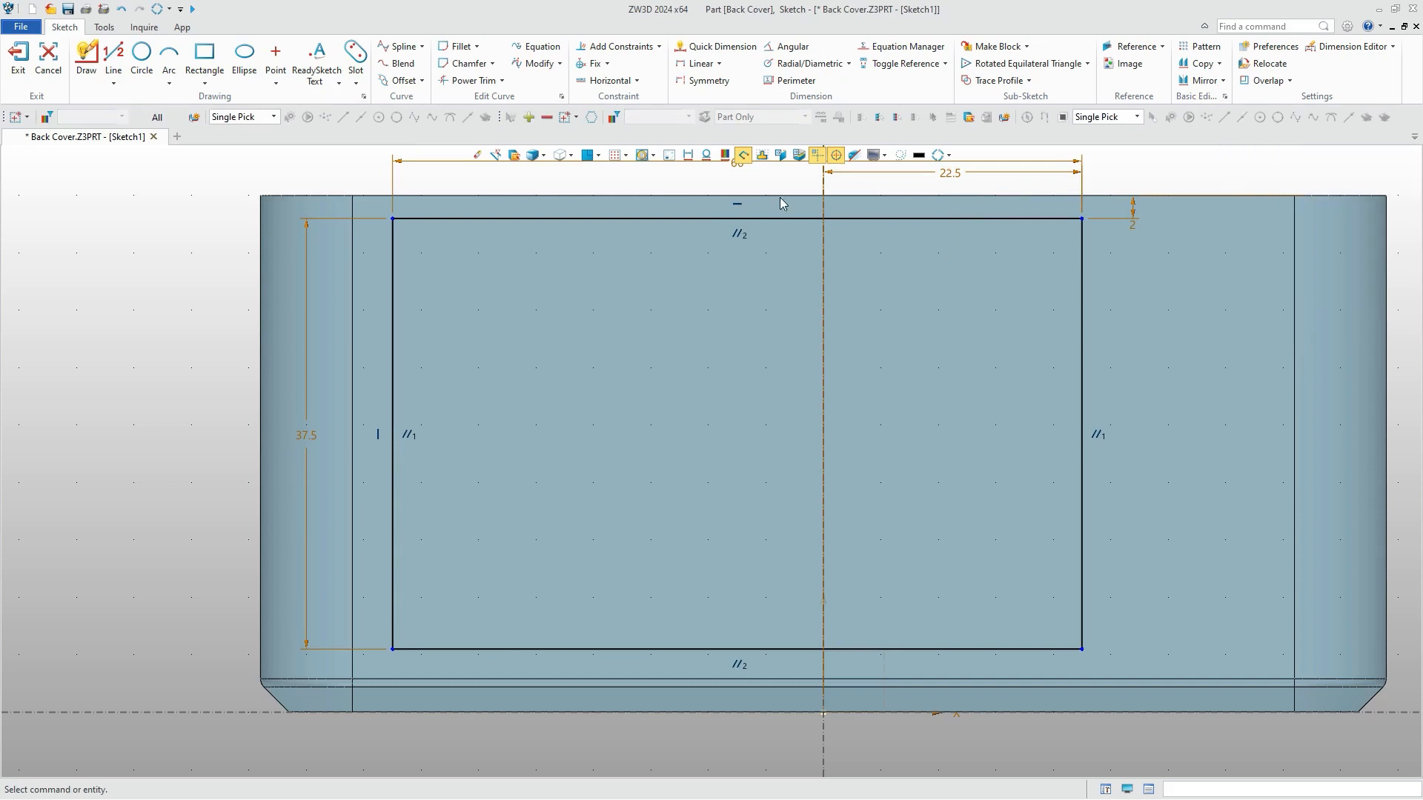
Fillet all four corners of the screen rectangle with a 1 mm radius, trimming both curves.
click(447, 49)
click(1063, 220)
click(1081, 249)
click(1230, 180)
click(1082, 493)
click(1023, 649)
middle_click(1030, 644)
click(430, 649)
click(392, 593)
middle_click(667, 353)
click(482, 218)
click(393, 286)
click(1231, 180)
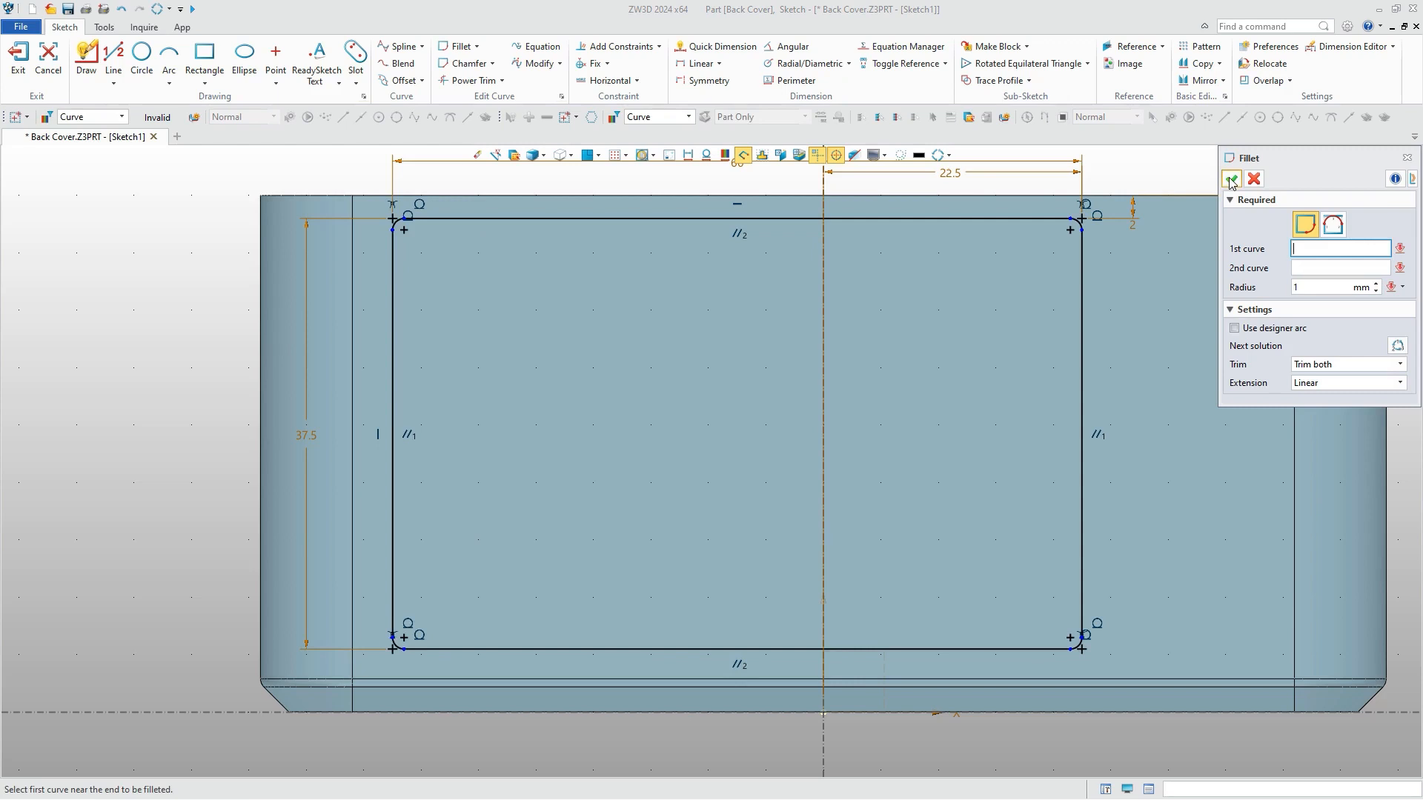
click(1231, 180)
Draw a horizontal and a vertical construction axis crossing to the right of the screen rectangle.
click(114, 83)
click(141, 181)
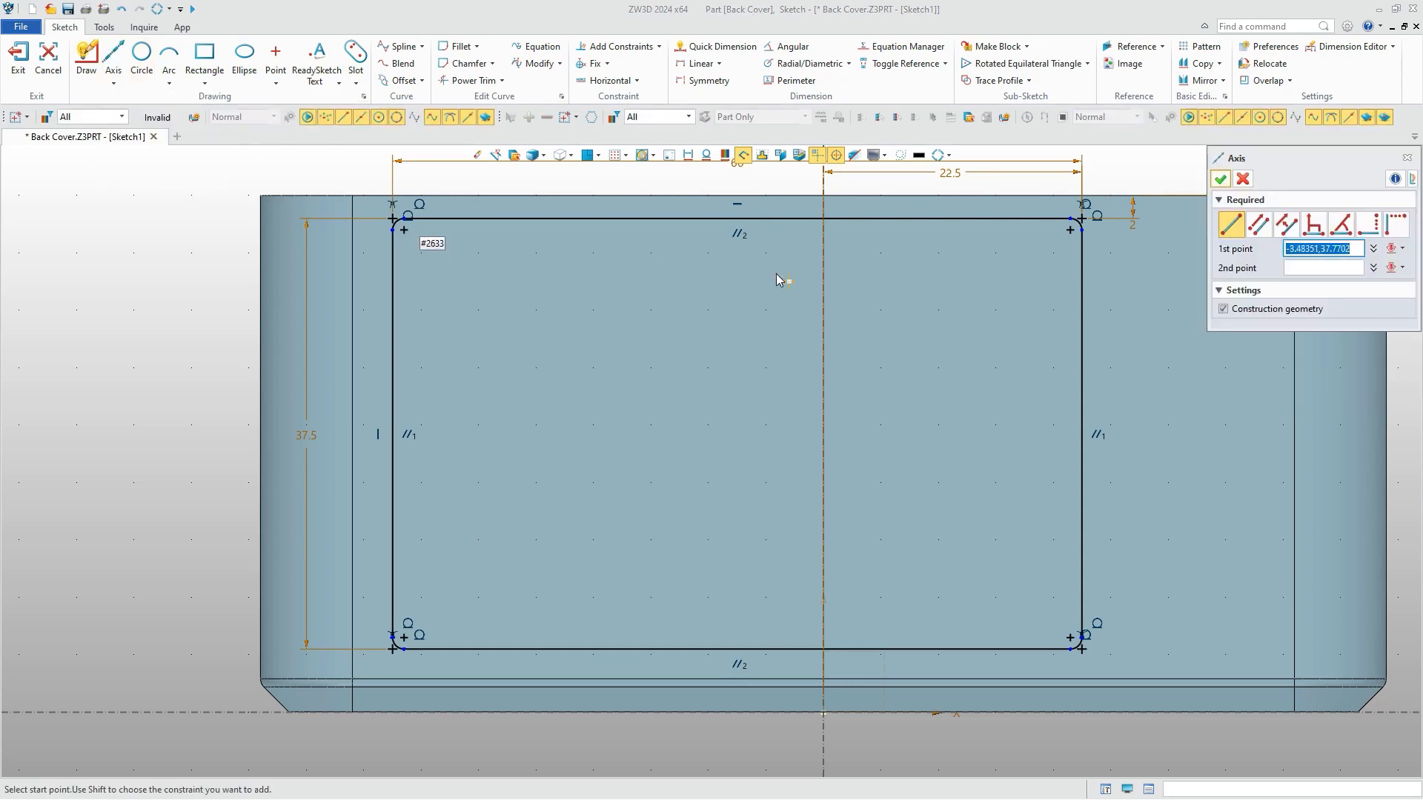
middle_drag(1036, 400, 720, 407)
click(899, 552)
click(939, 551)
middle_click(926, 512)
middle_click(898, 550)
click(890, 552)
click(889, 510)
middle_click(910, 505)
Dimension the new horizontal construction axis 20 mm above the horizontal sketch axis.
right_click(1122, 442)
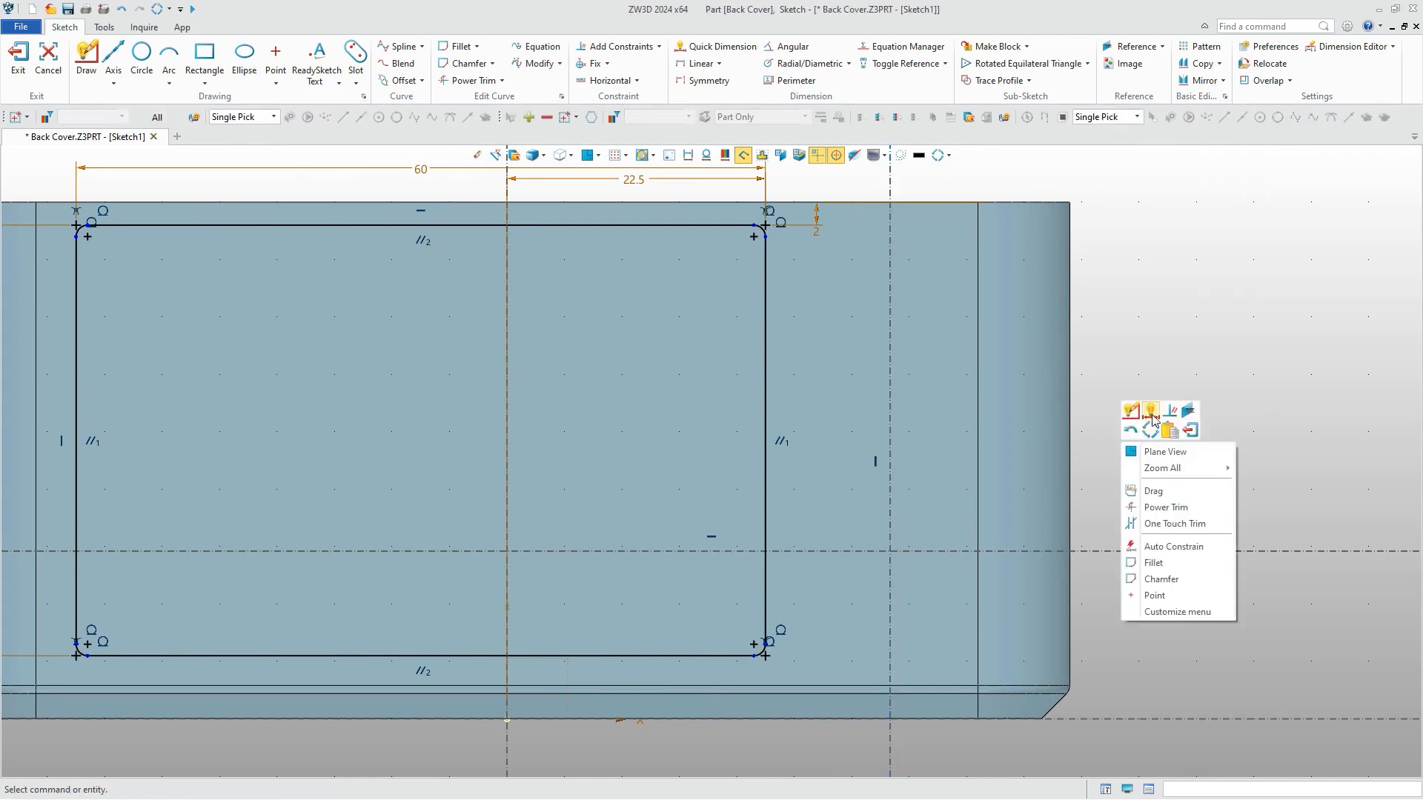
click(1149, 411)
click(1146, 552)
click(1193, 631)
text(20)
key(Return)
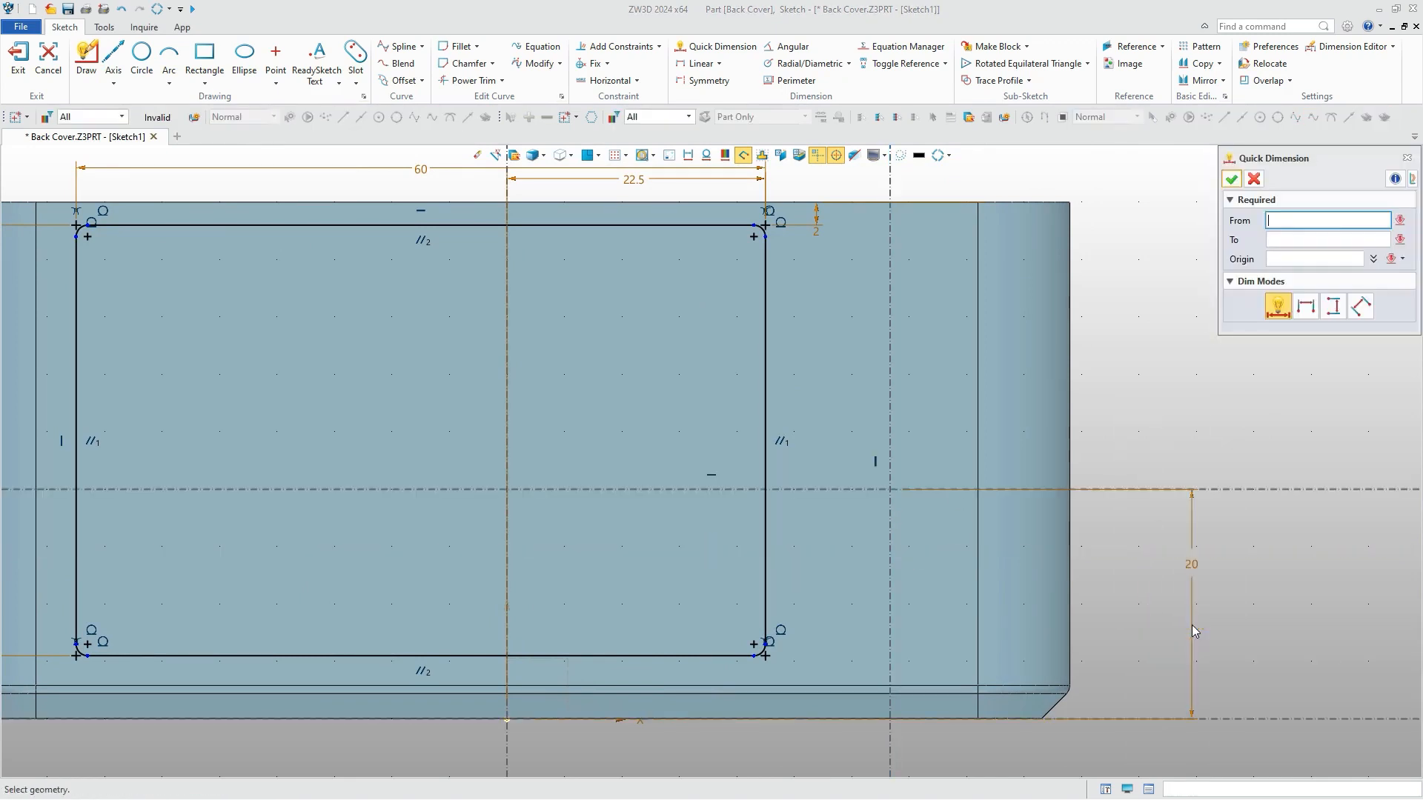
Dimension the new vertical construction axis 35.5 mm from the vertical sketch axis.
click(891, 524)
click(507, 519)
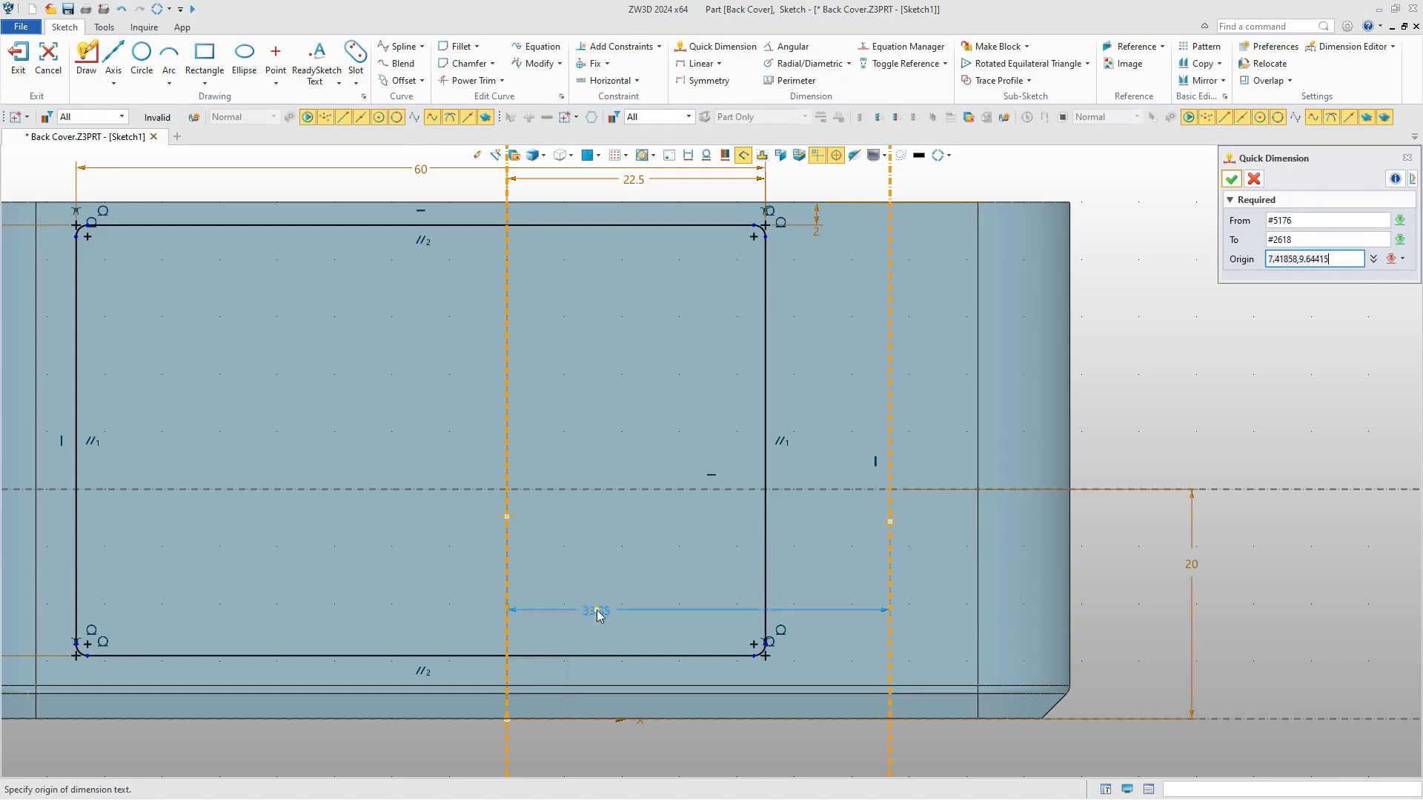
click(699, 747)
text(35)
click(1118, 496)
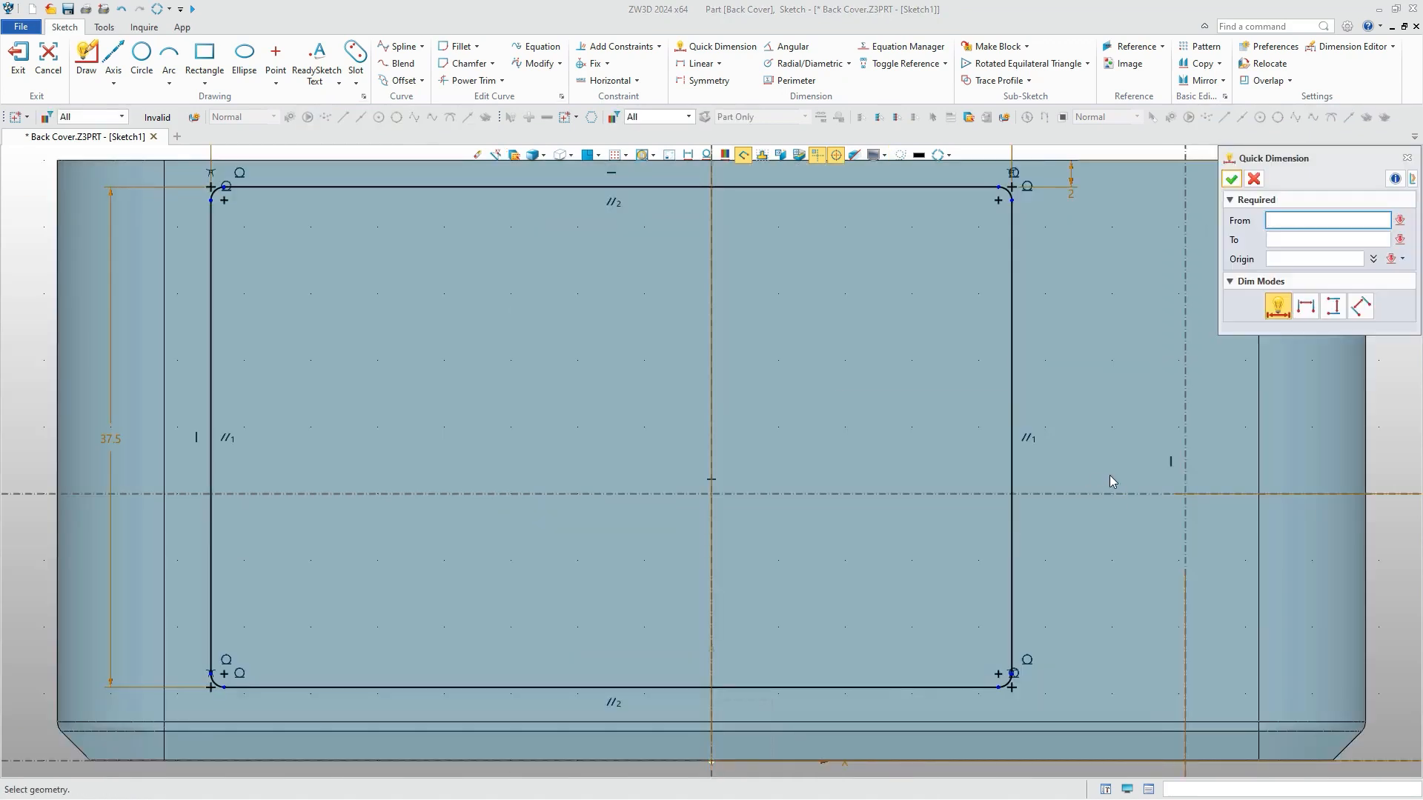
Draw a button circle of 2 mm radius centred on the intersection of the two construction axes.
click(141, 59)
click(771, 492)
click(1279, 224)
text(2)
key(Return)
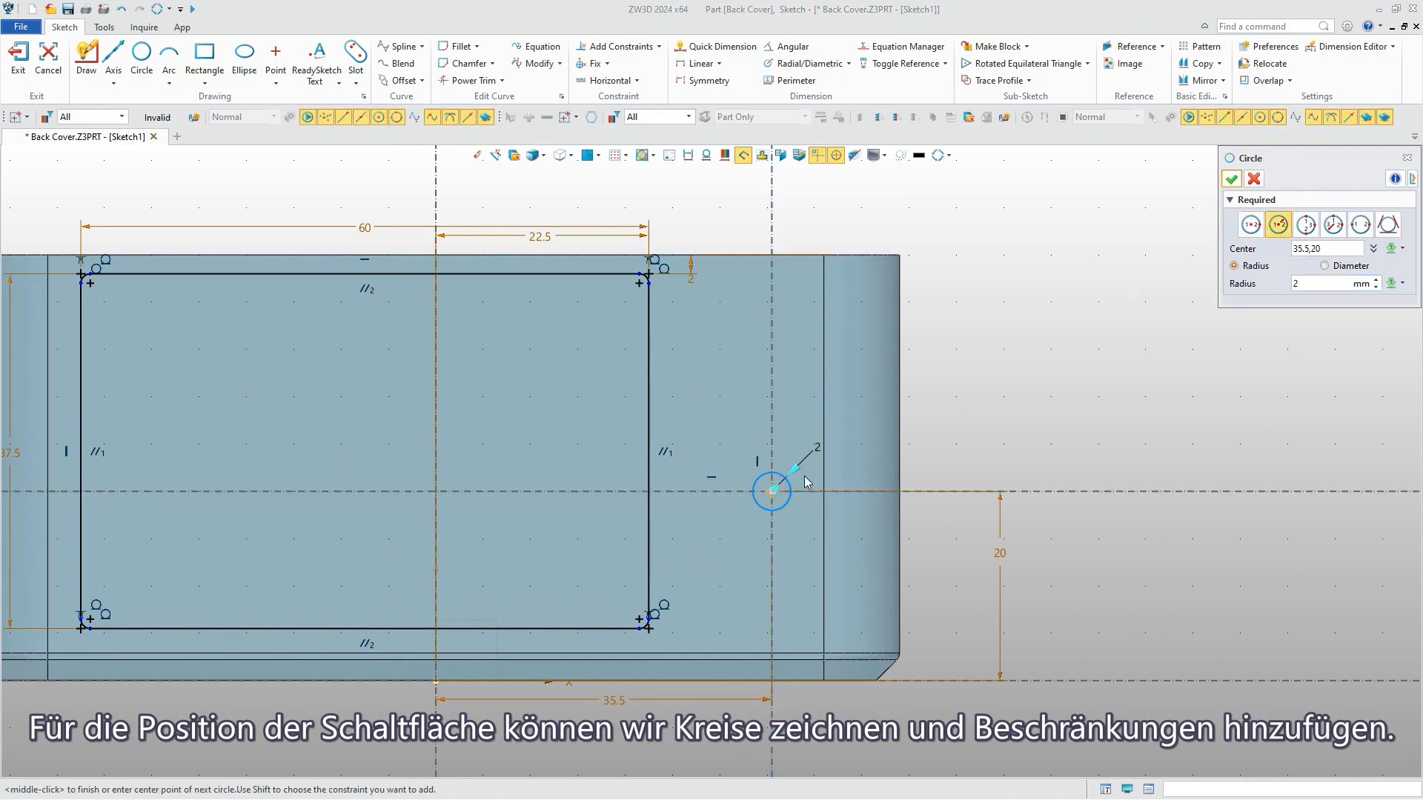
click(1231, 179)
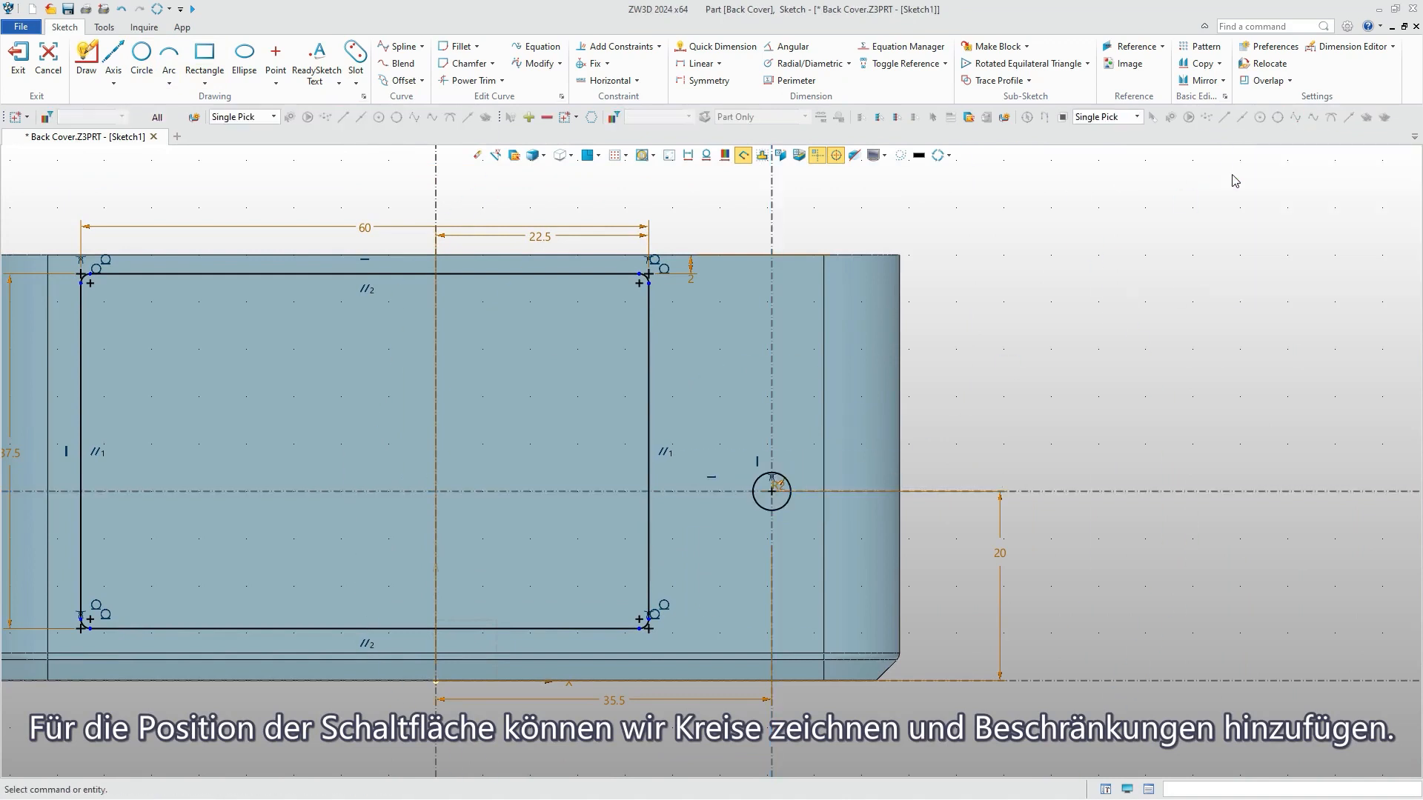
Draw an arc slot with a 0.86 mm radius above the button circle, its arc centre on the vertical construction axis.
click(355, 55)
click(771, 543)
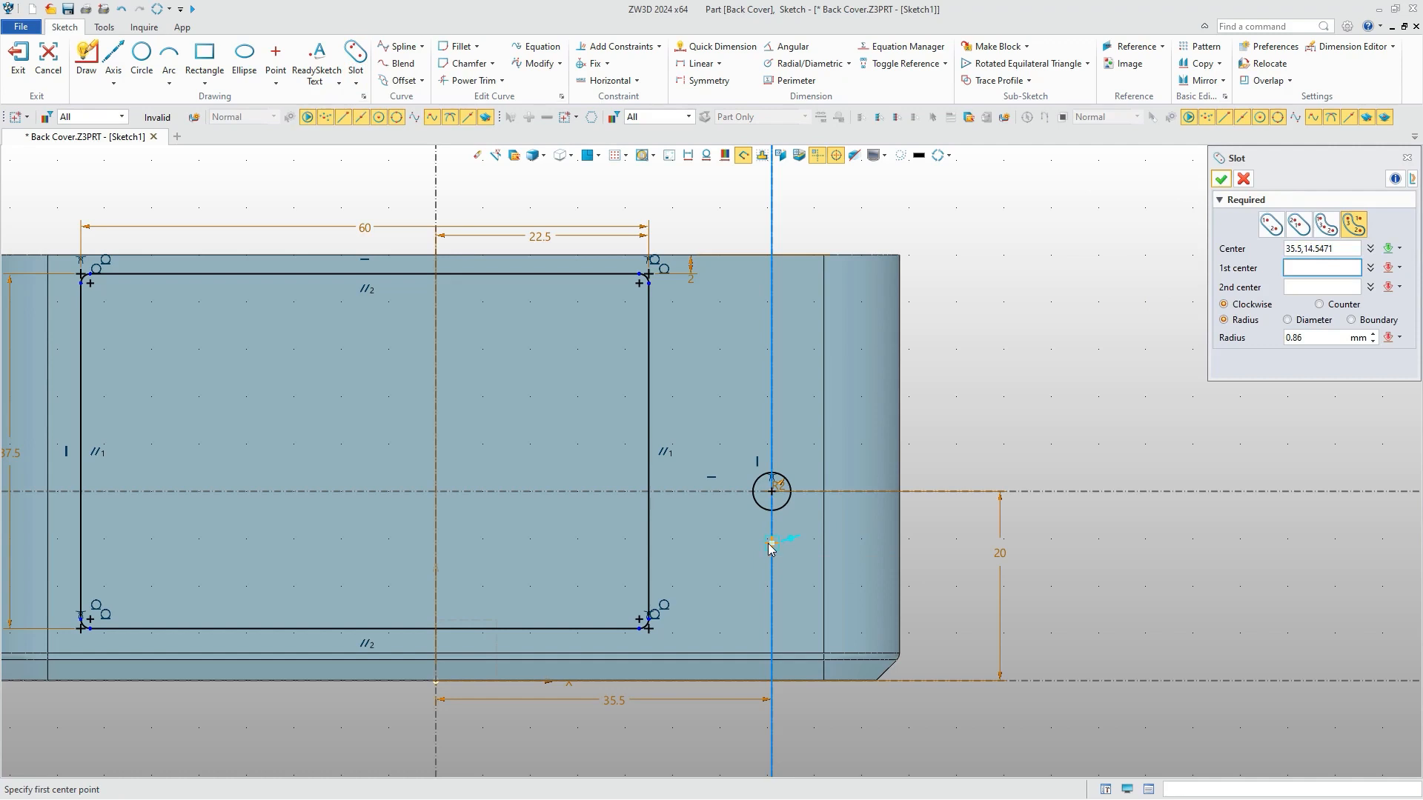
scroll(771, 454, up, 3)
click(711, 466)
click(839, 478)
middle_click(1111, 309)
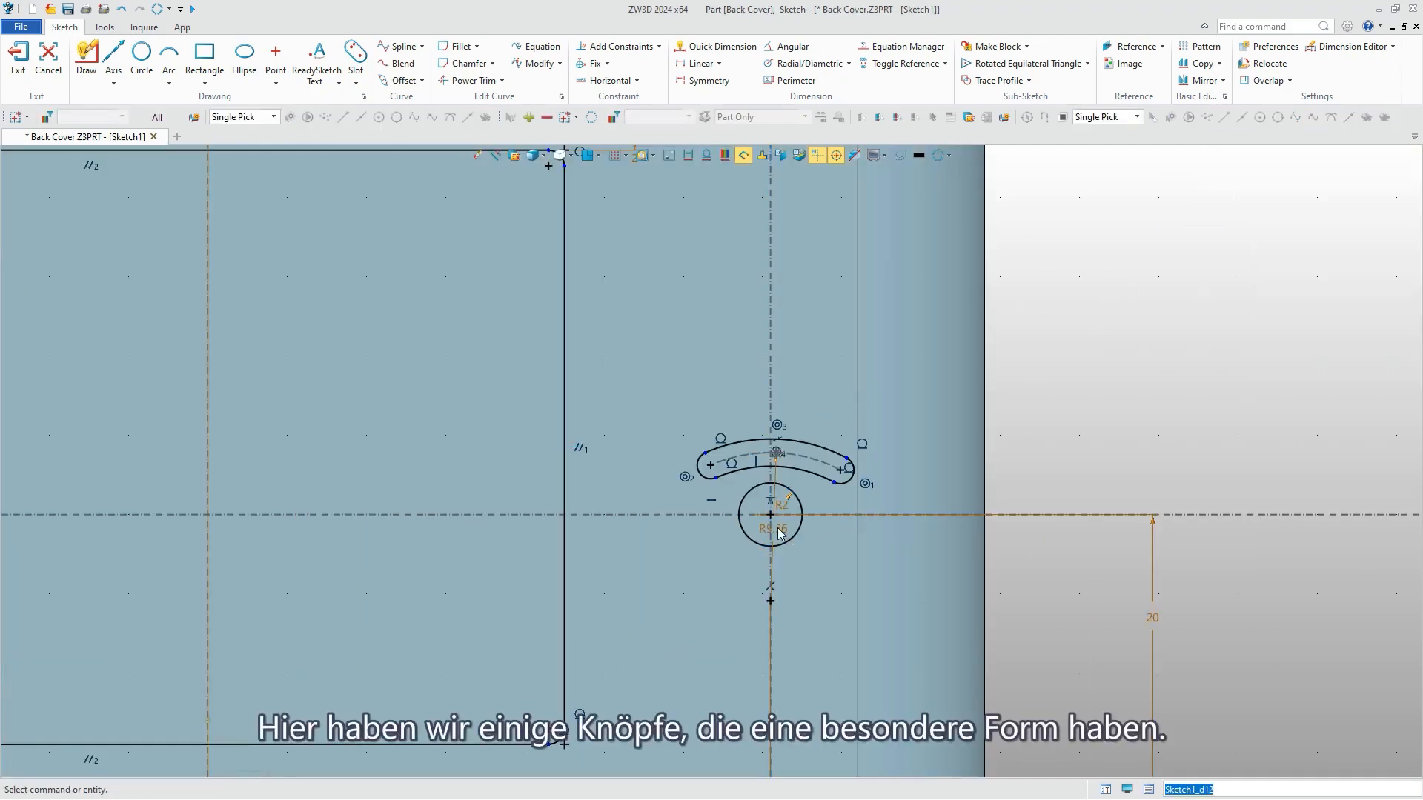
Set the centreline radius of the arc slot to 6 mm.
double_click(778, 534)
text(6)
key(Return)
Dimension the slot's arc centre 2.5 mm below the horizontal construction axis.
right_click(1064, 364)
click(1099, 331)
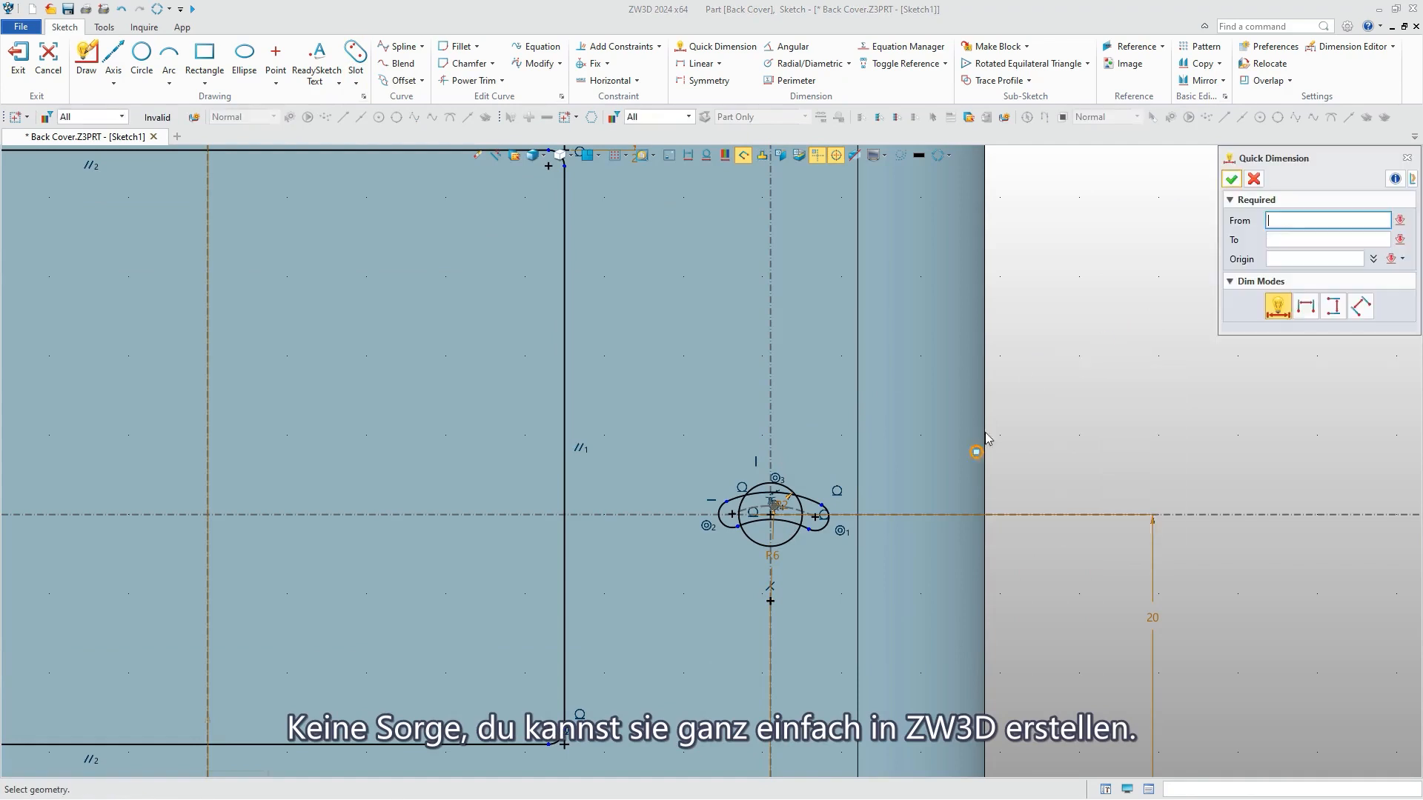
click(769, 602)
scroll(766, 517, up, 4)
click(775, 513)
click(1027, 595)
text(2.5)
key(Return)
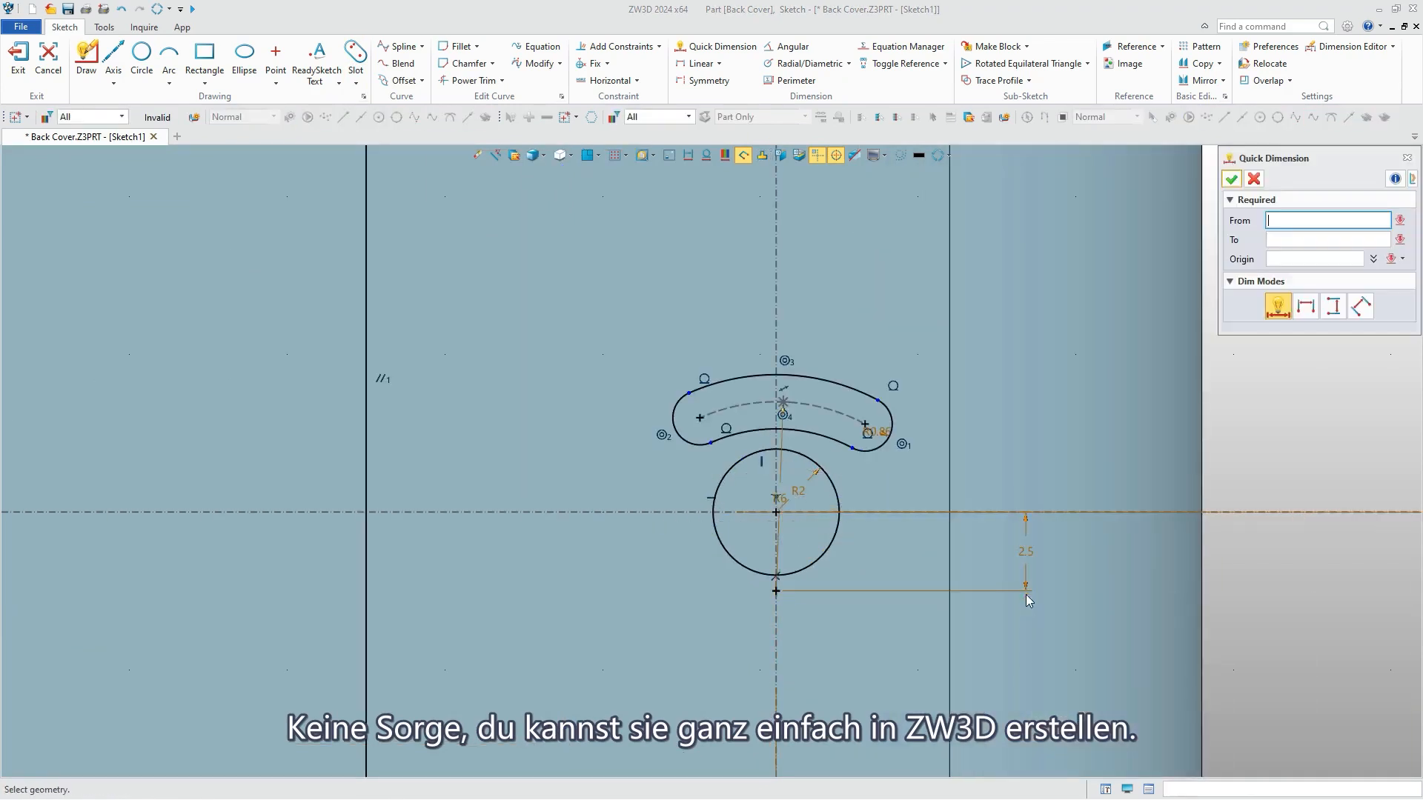
click(1231, 179)
Constrain the two end centres of the arc slot so it lies symmetrically about the vertical construction axis.
right_click(1222, 275)
click(1218, 266)
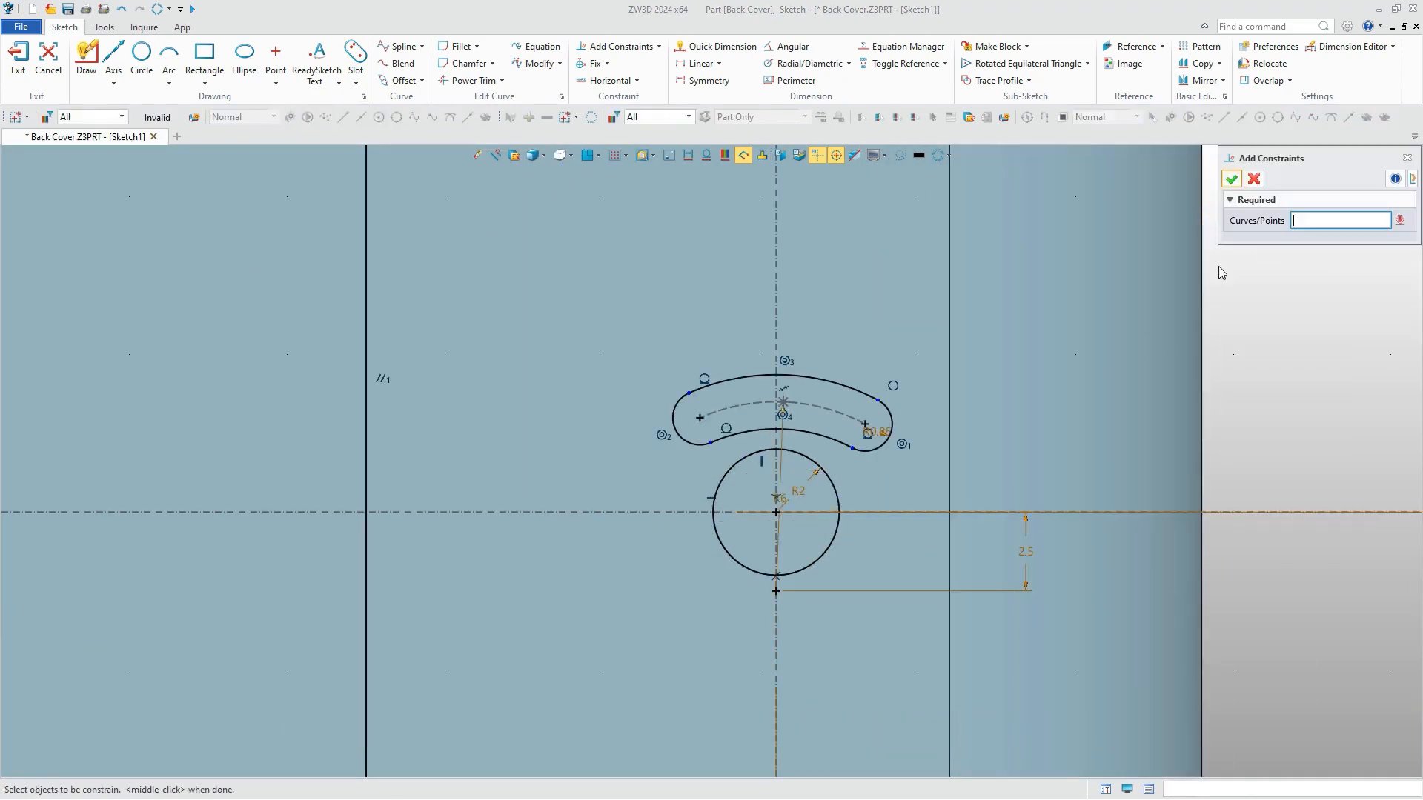
click(863, 427)
click(1231, 179)
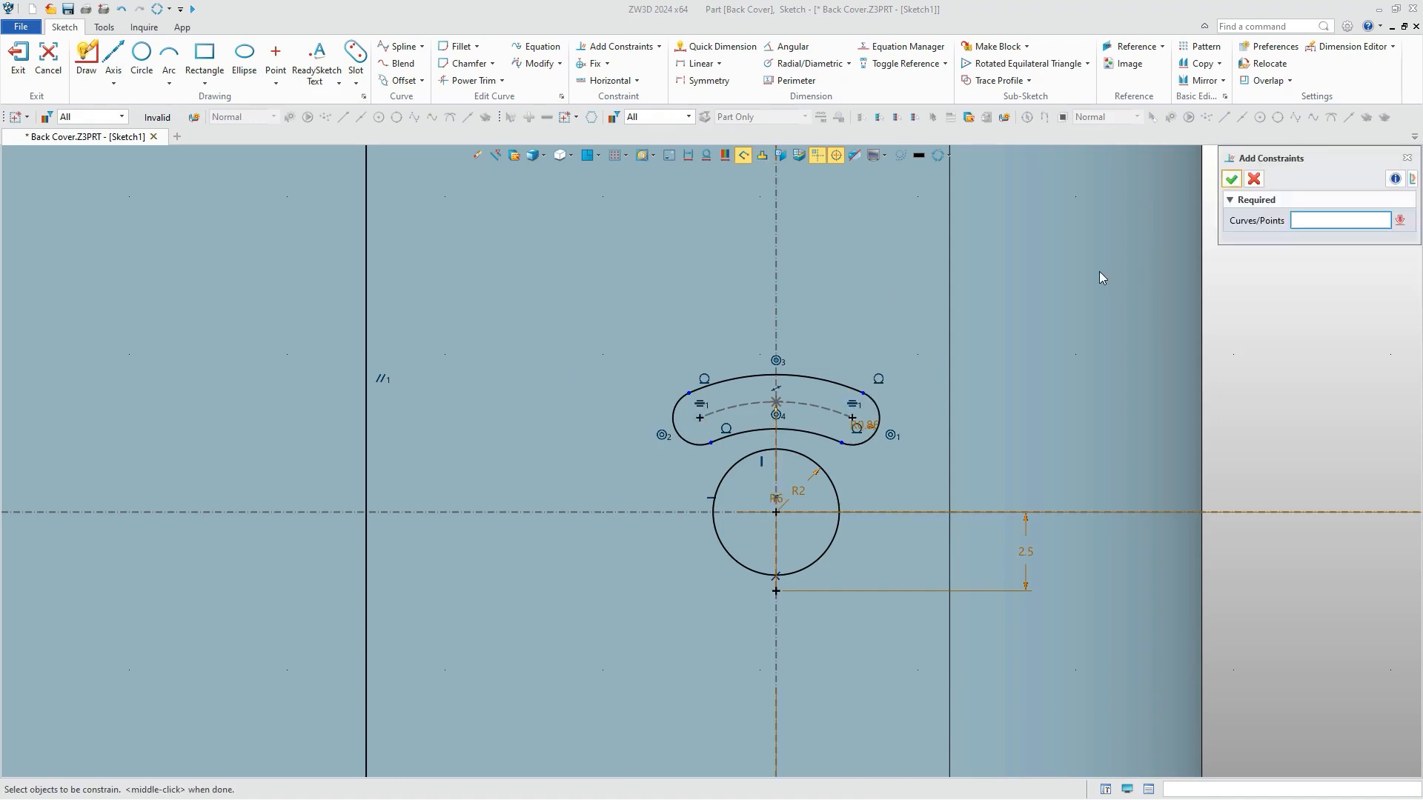
Add an angular dimension across the arc slot and set it to 35°.
click(793, 46)
click(816, 376)
click(813, 301)
text(35)
key(Return)
key(Escape)
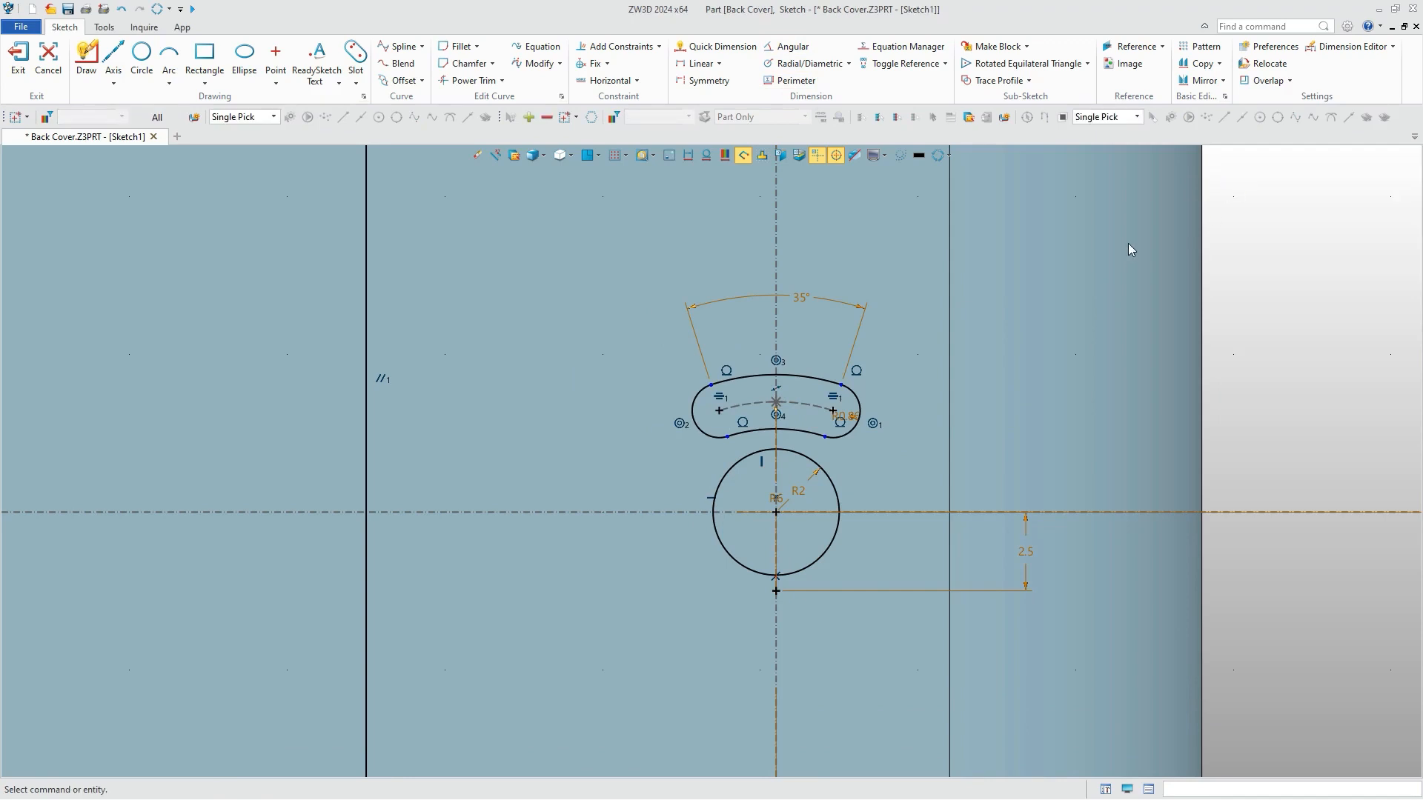
Pattern the arc slot circularly around the button circle's centre with 4 instances at a 90° pitch angle.
click(1201, 46)
middle_click(911, 455)
click(776, 511)
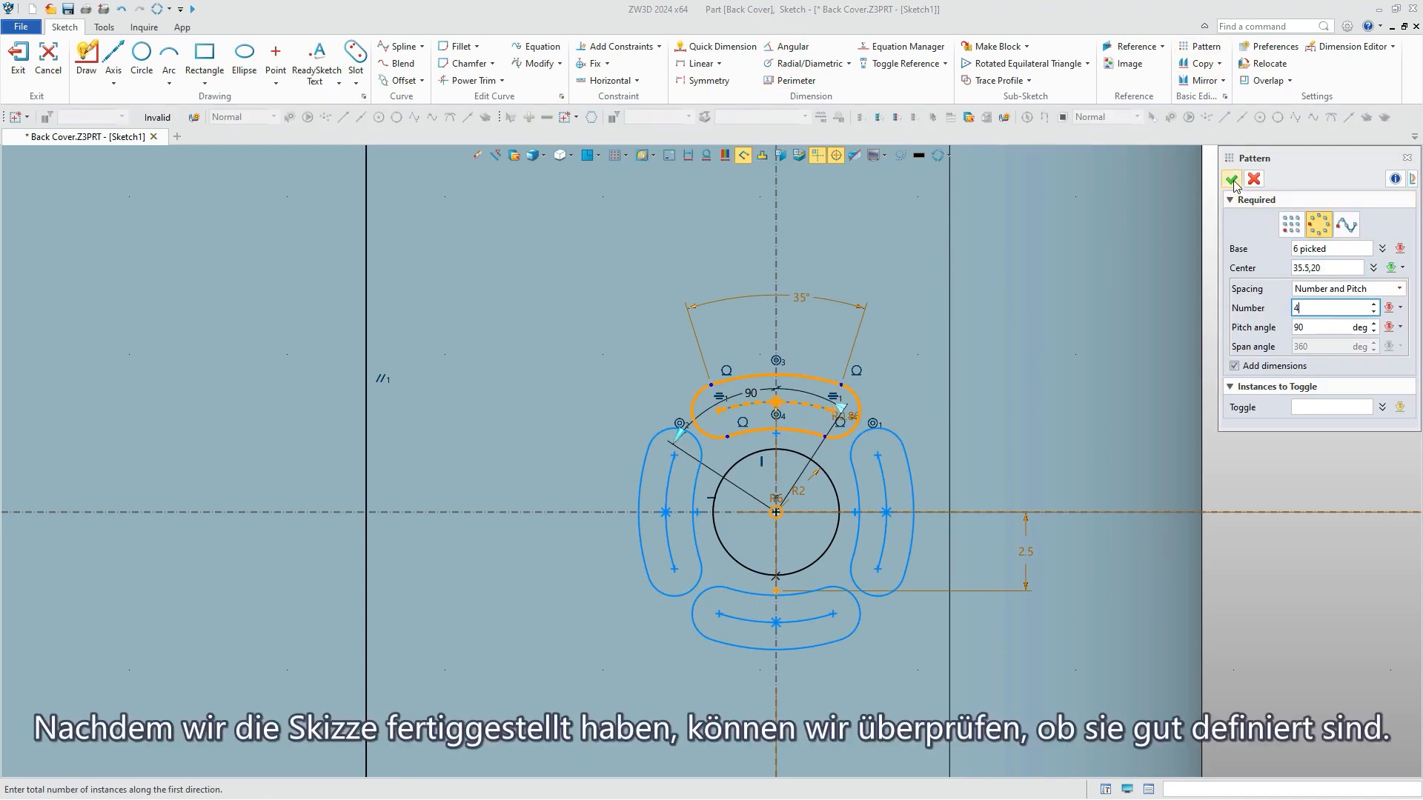
click(1232, 179)
Check by colour whether the openings sketch is fully defined, and finish the sketch.
click(724, 156)
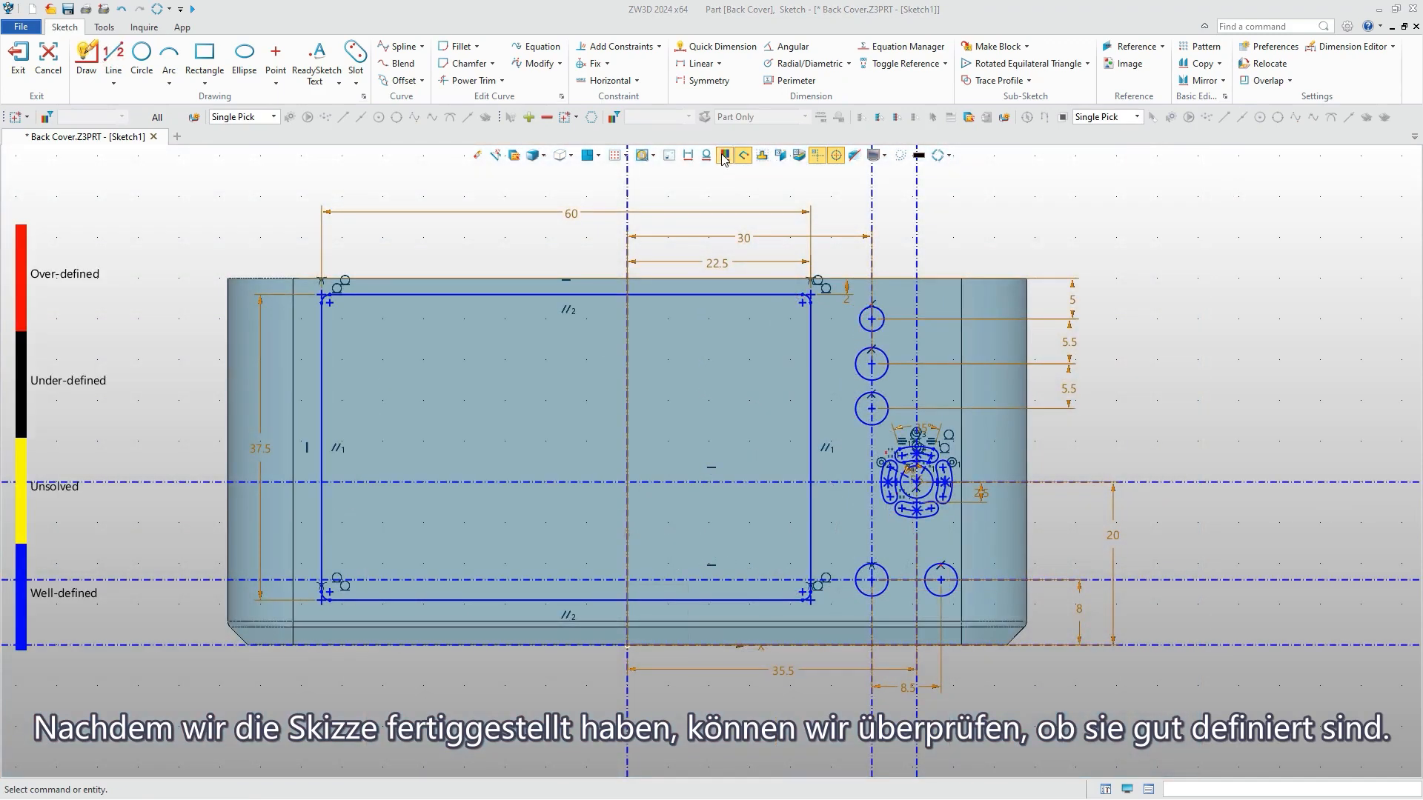
click(724, 157)
click(14, 65)
Cut the screen and button openings out of the cover by extruding the finished sketch.
click(119, 279)
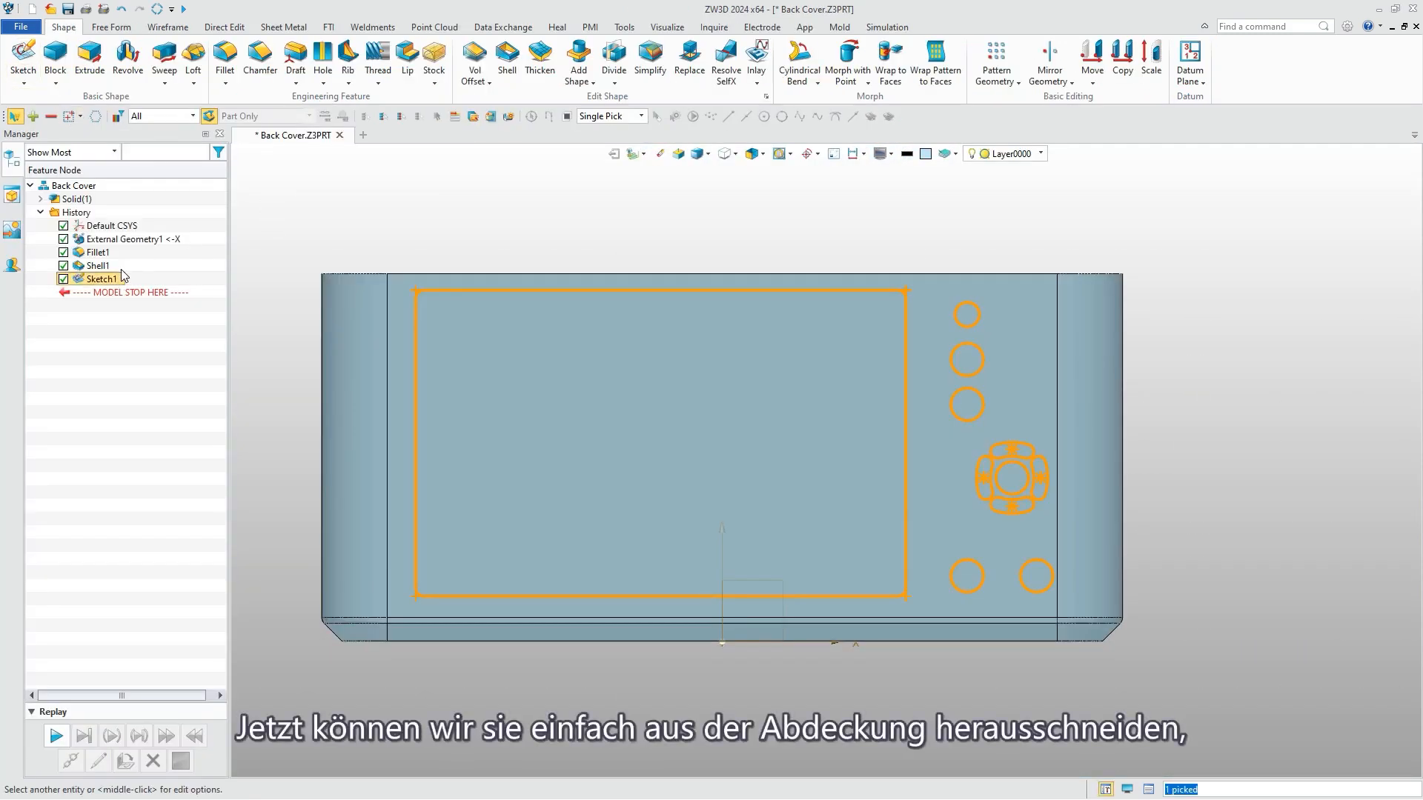
click(90, 57)
click(39, 157)
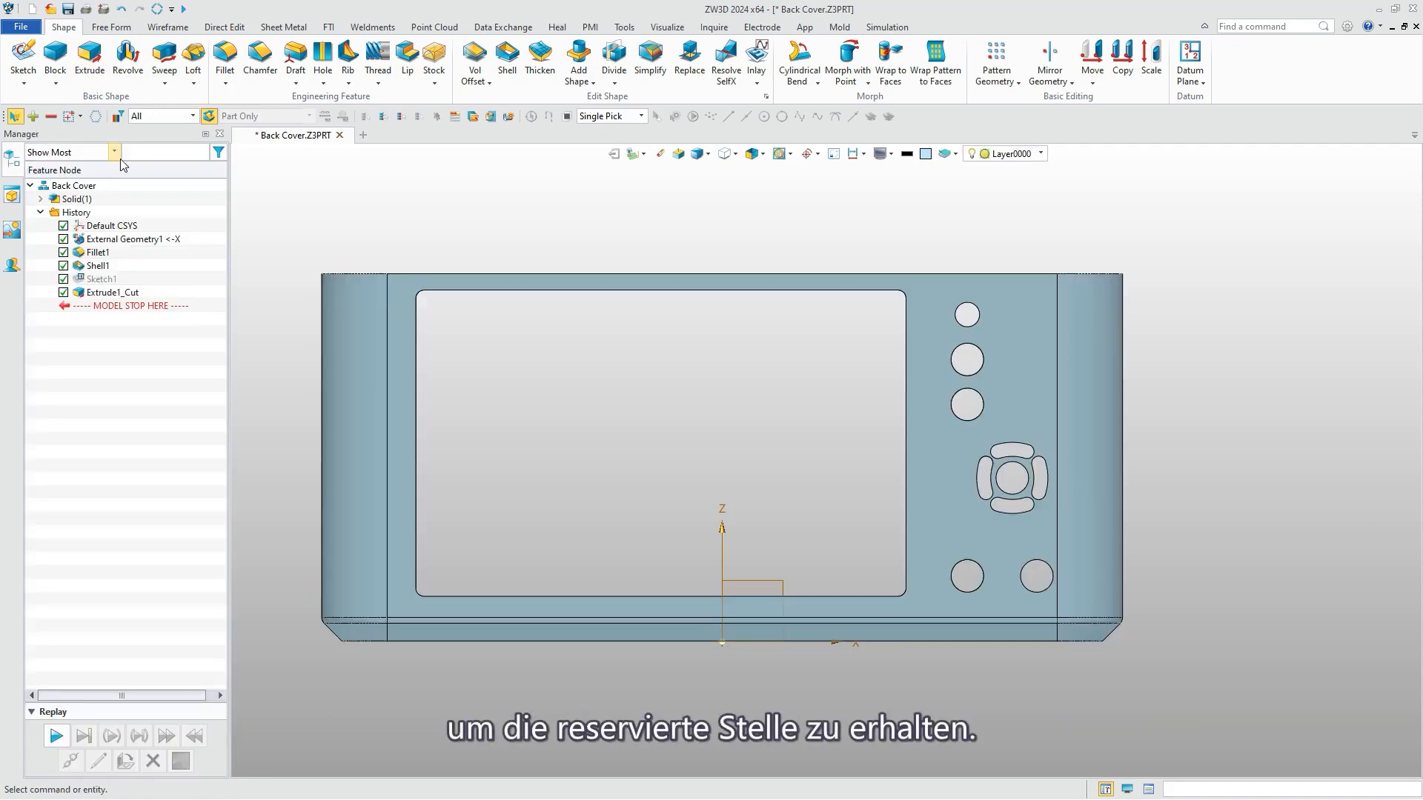
Chamfer the outer edges of all round button holes and arc slots with a 0.1 mm setback.
click(258, 54)
scroll(1030, 327, up, 5)
click(924, 307)
click(941, 471)
middle_drag(956, 429, 870, 226)
click(942, 361)
click(958, 416)
click(911, 404)
click(848, 430)
click(915, 497)
click(857, 617)
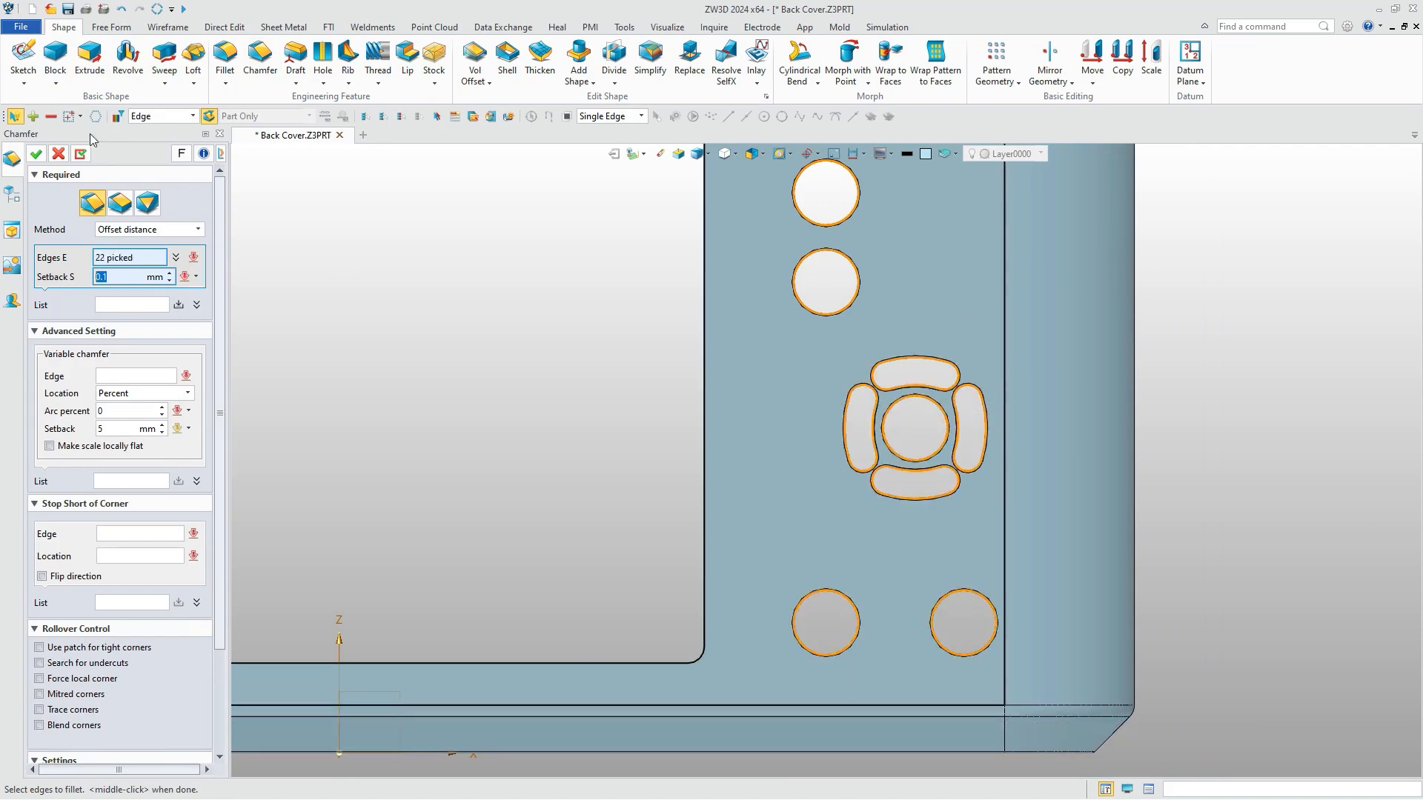
click(37, 155)
Apply a lip with both offsets at -0.2 mm along the edge of the screen opening.
right_drag(753, 298, 719, 335)
scroll(673, 607, up, 3)
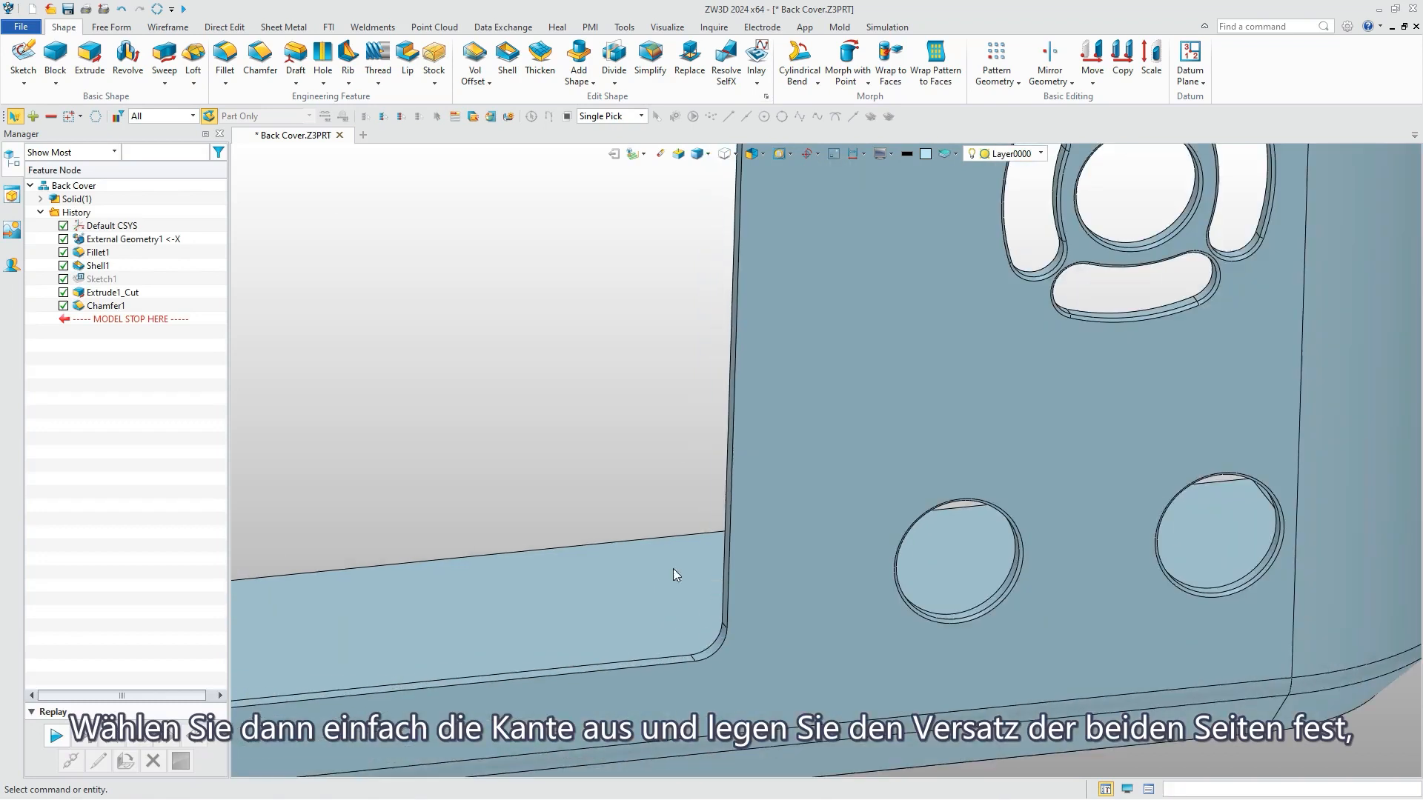
click(407, 56)
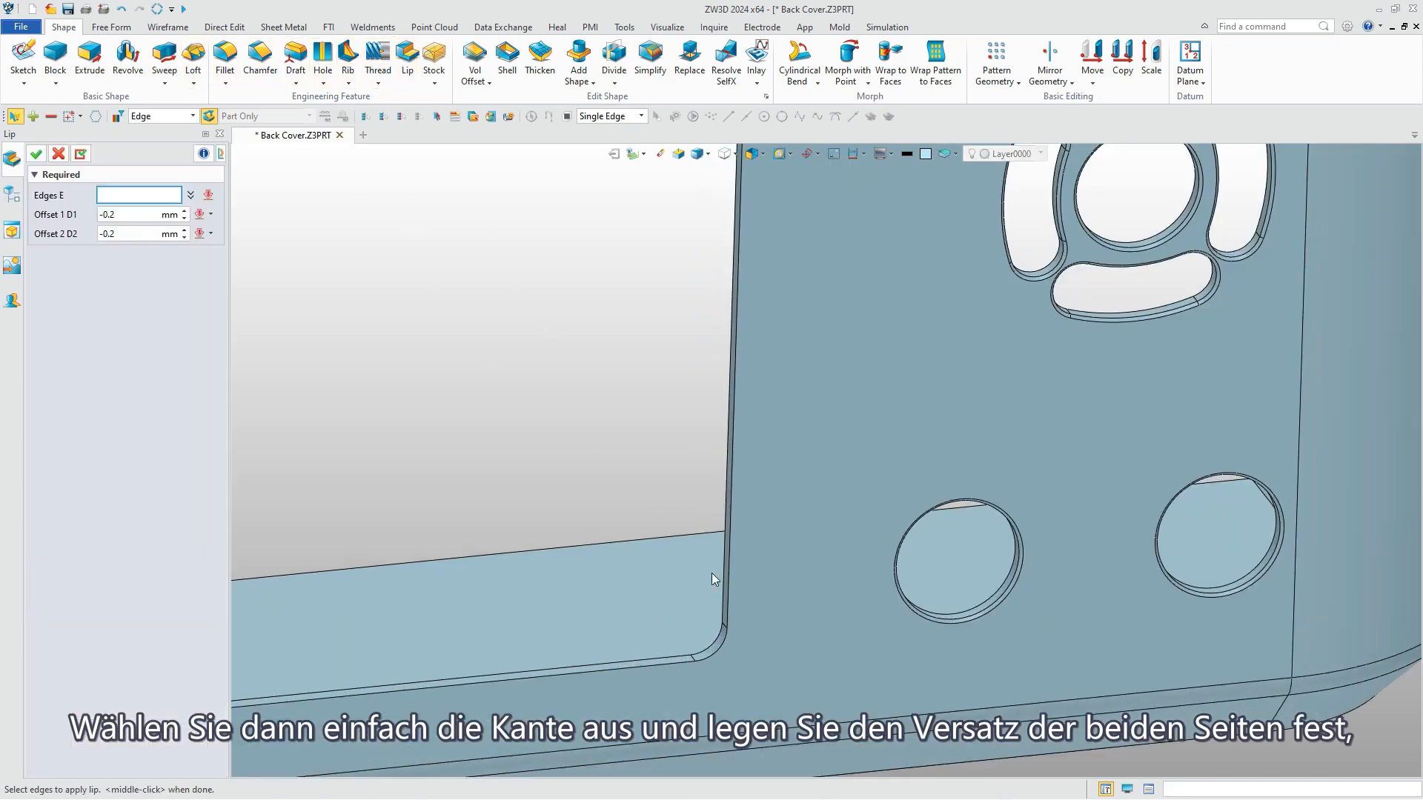
shift+click(719, 648)
click(755, 643)
click(36, 155)
Start a sketch on the side wall's narrow rim face and draw a 0.5 mm radius circle at its upper outer corner.
scroll(829, 460, down, 5)
right_drag(829, 460, 1091, 417)
scroll(447, 248, up, 5)
click(22, 54)
click(522, 279)
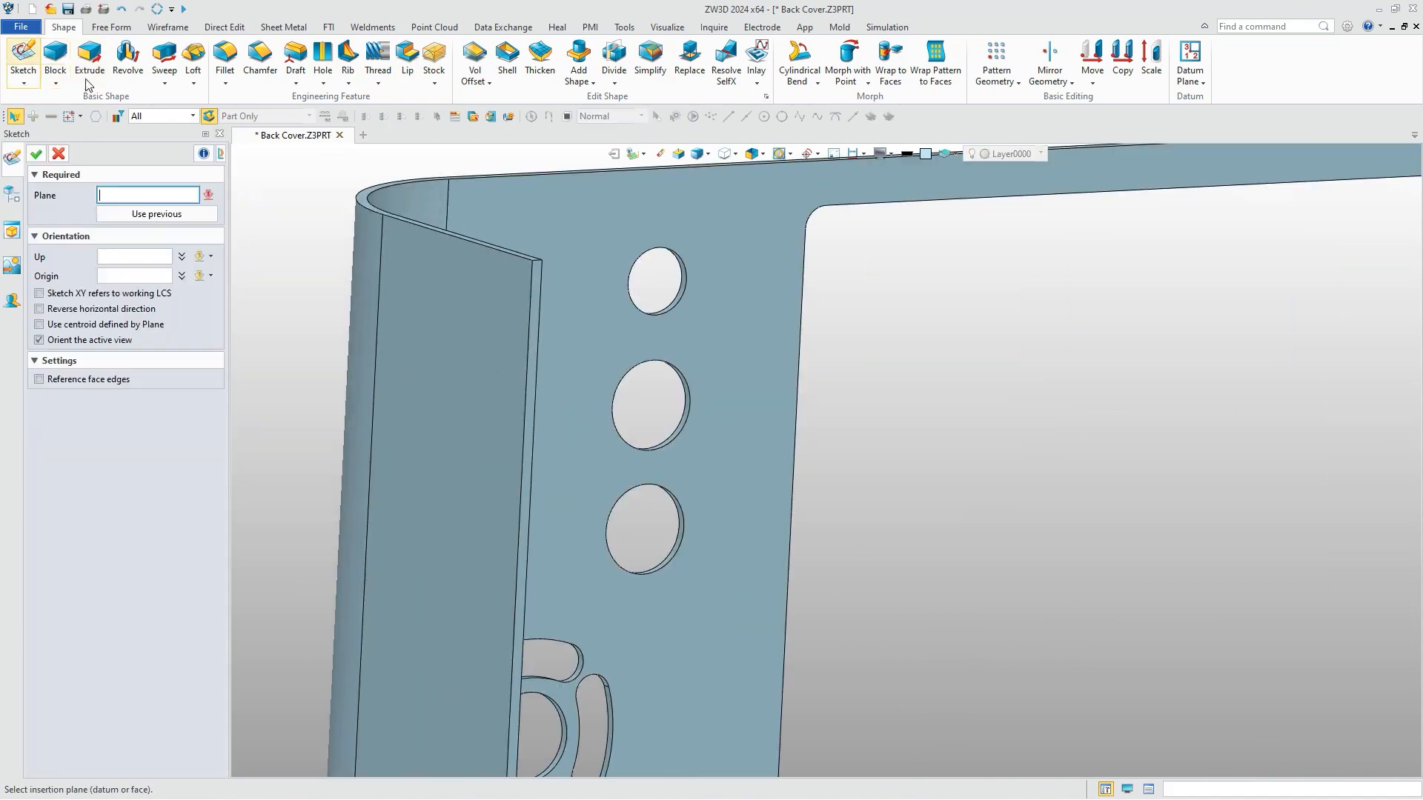
click(38, 155)
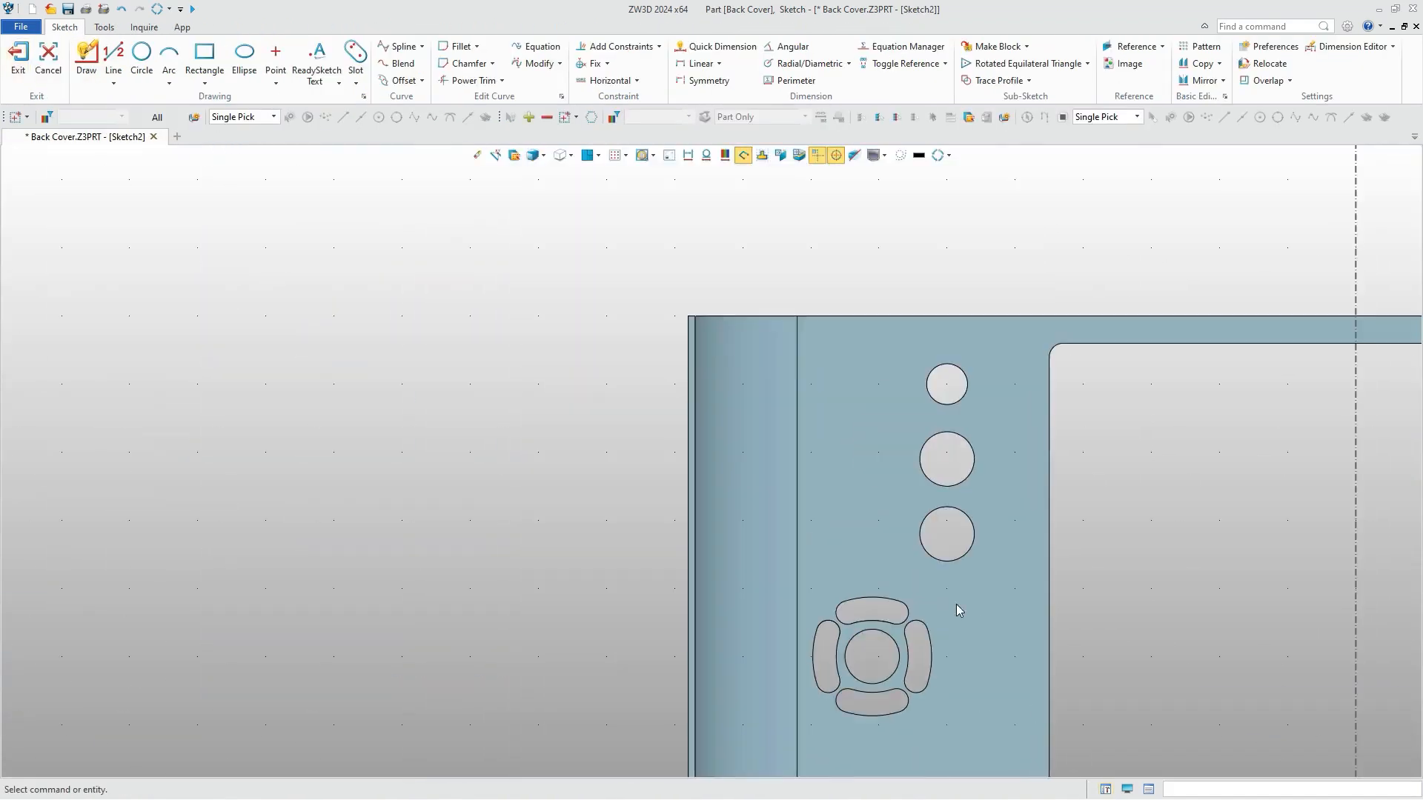
click(141, 53)
click(651, 328)
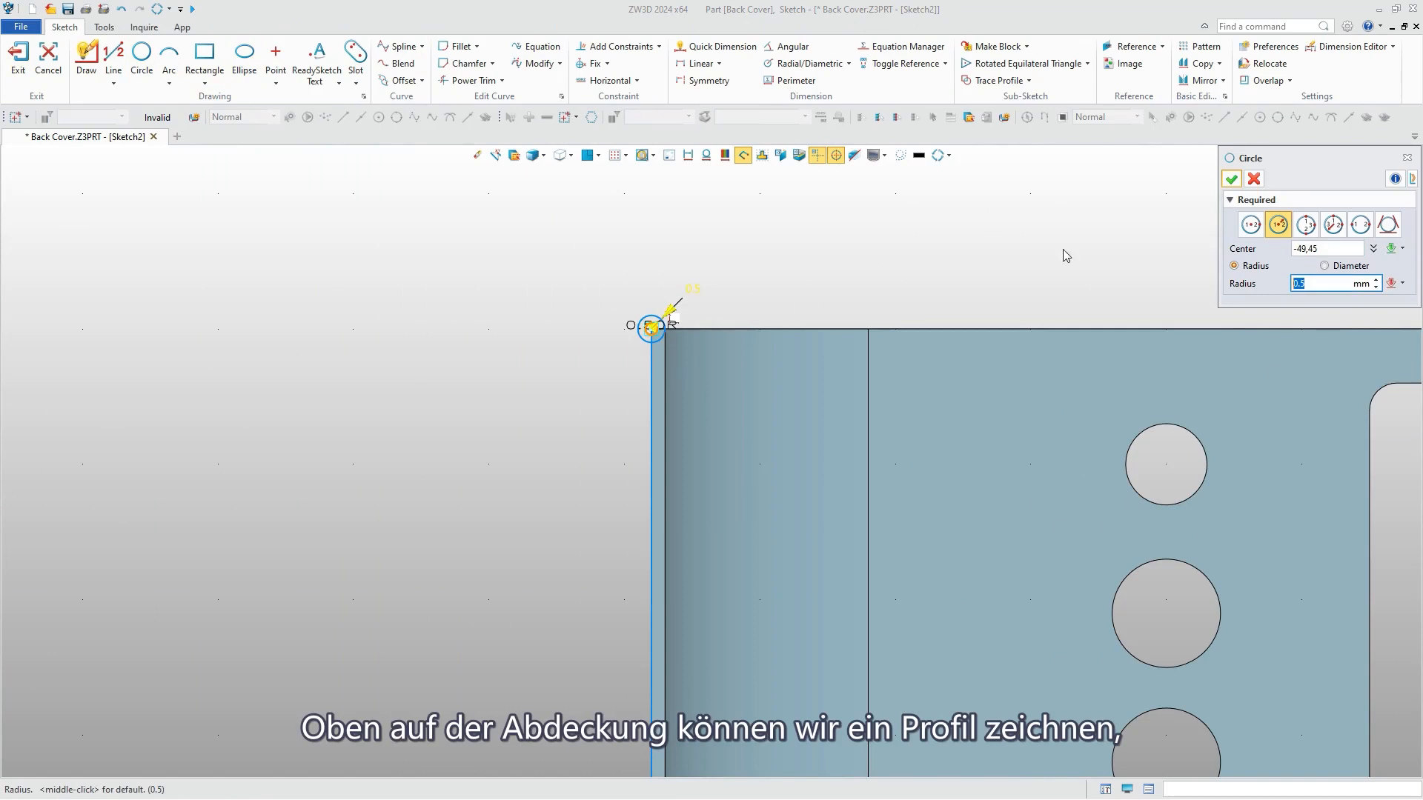
click(1231, 180)
scroll(663, 328, up, 6)
Draw a vertical and a horizontal radius line from the circle's centre, and trim the circle to the quarter arc between them.
click(113, 53)
click(631, 331)
click(631, 369)
click(630, 332)
click(593, 331)
click(1193, 179)
click(473, 80)
drag(588, 243, 669, 323)
Fillet the corner between the horizontal line and the quarter arc with a 0.1 mm radius, and finish the sketch.
click(466, 48)
click(606, 331)
click(595, 345)
click(1231, 178)
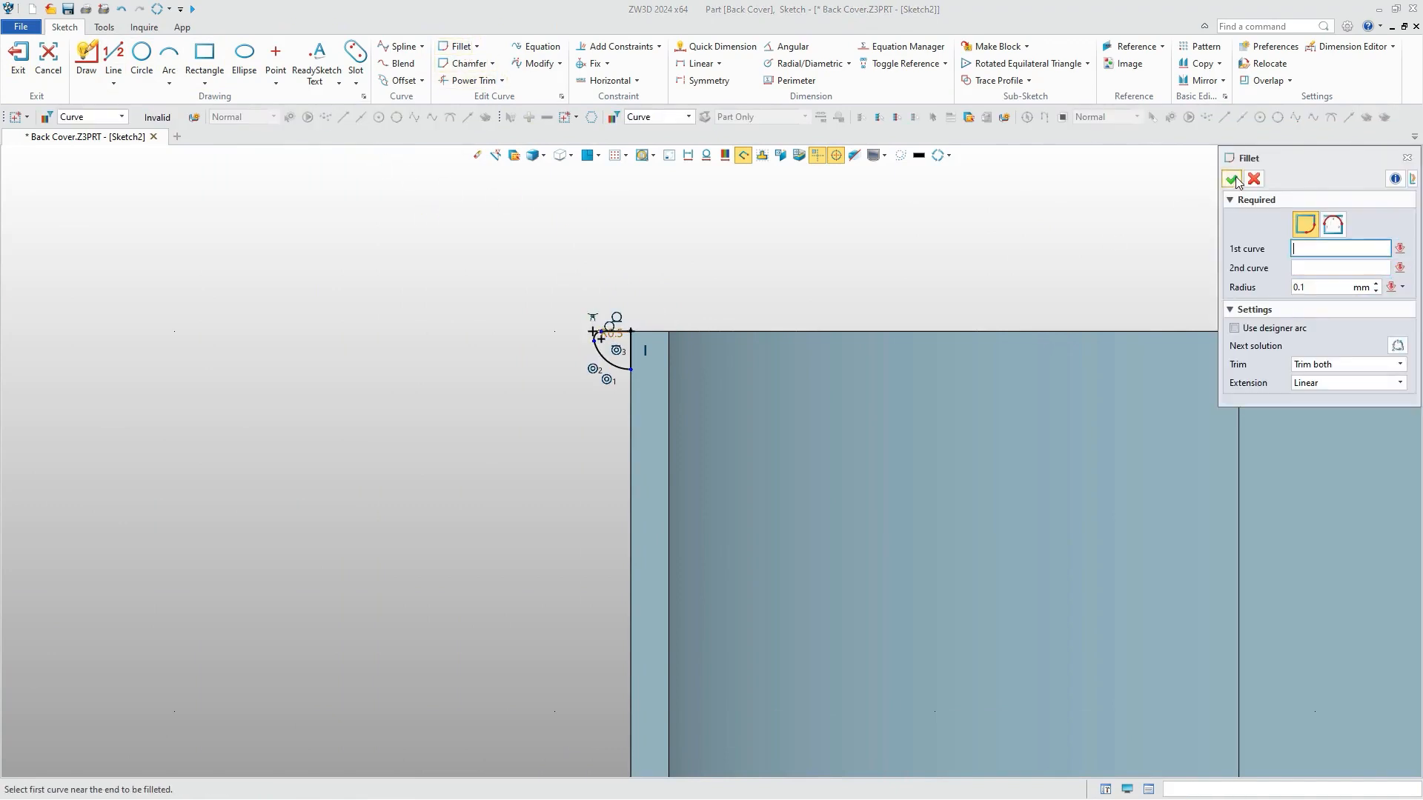
click(31, 62)
Sweep the quarter-round profile along a curve list of the cover's top edges, adding it to the cover body.
click(164, 59)
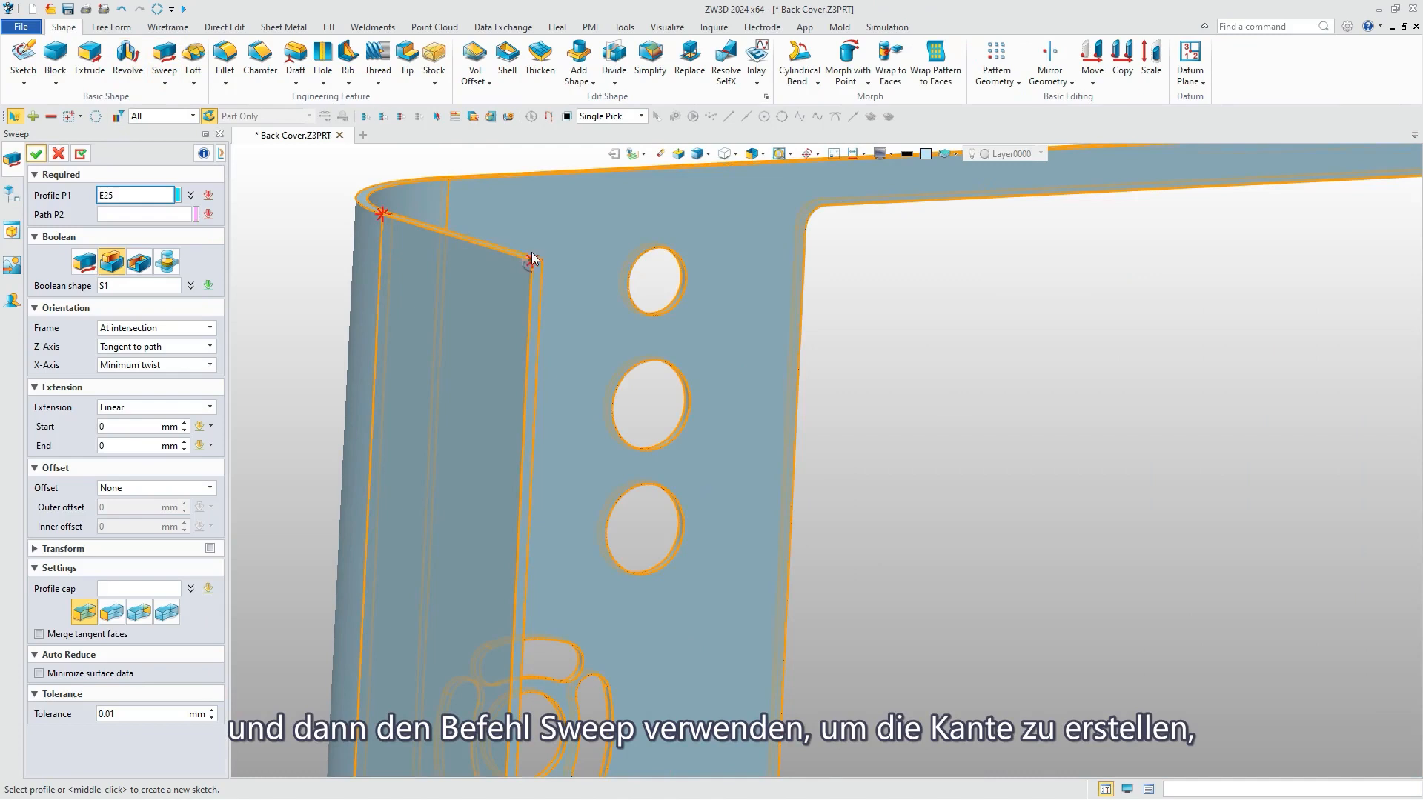
scroll(517, 256, up, 3)
click(521, 288)
click(116, 214)
click(208, 215)
click(249, 226)
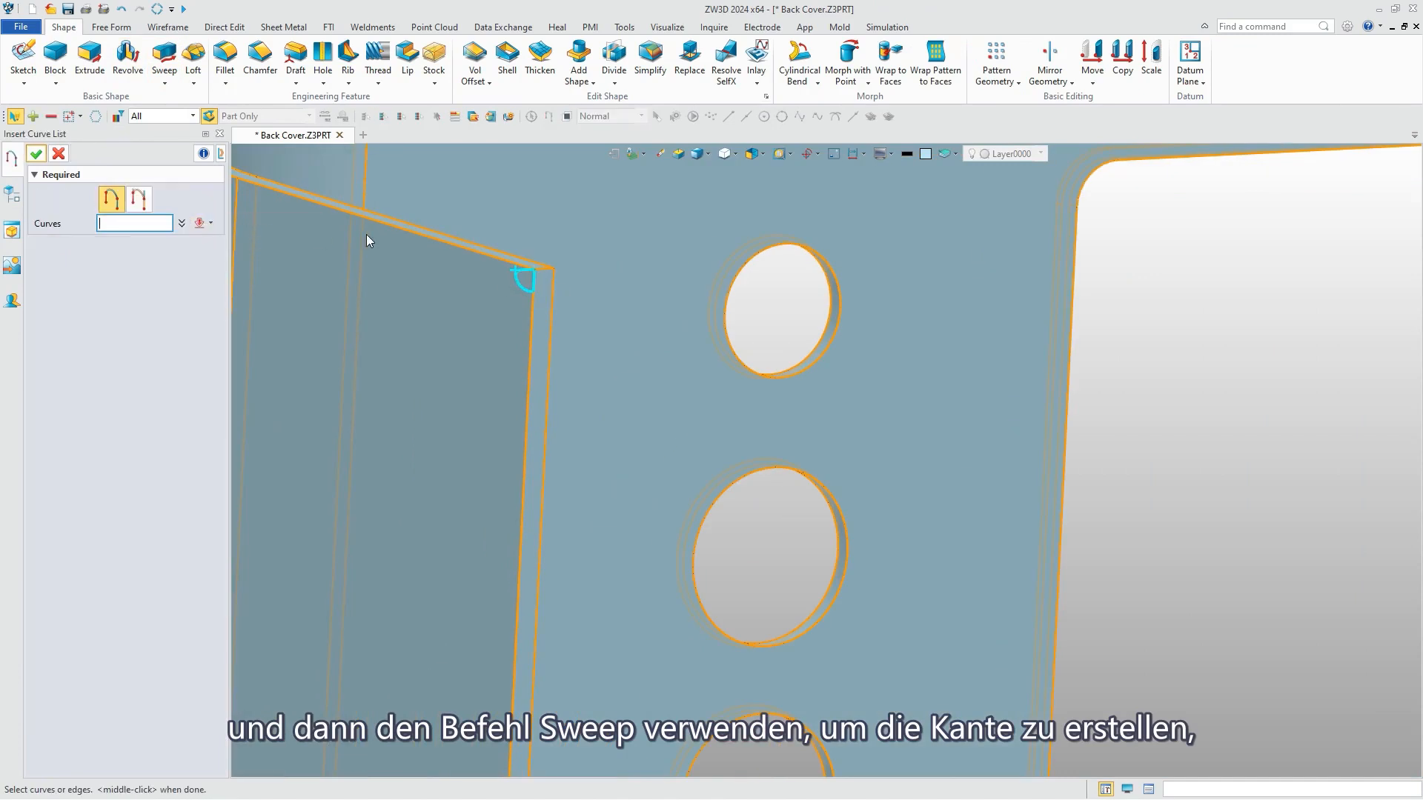
shift+click(385, 224)
click(37, 155)
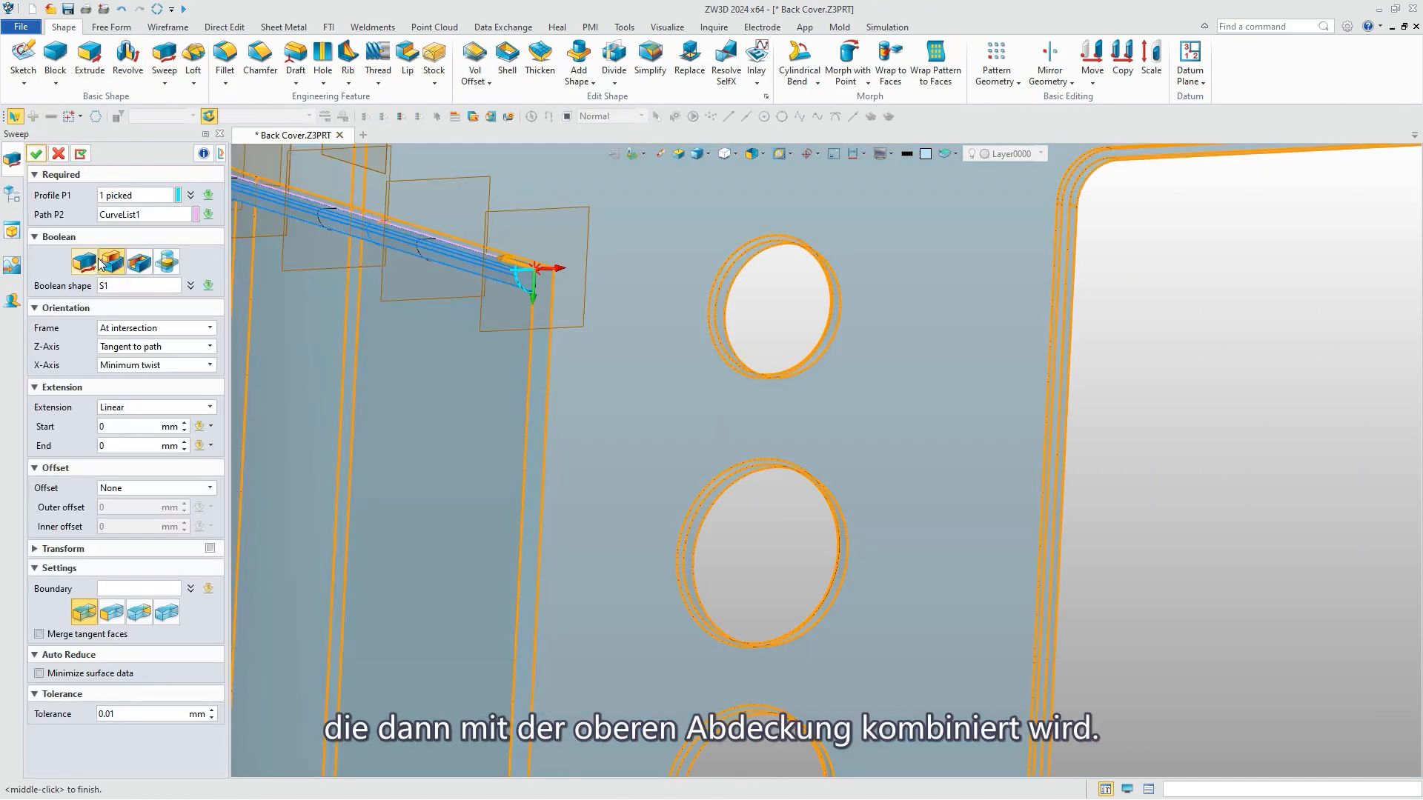
scroll(549, 489, down, 5)
right_drag(550, 490, 580, 380)
middle_click(580, 380)
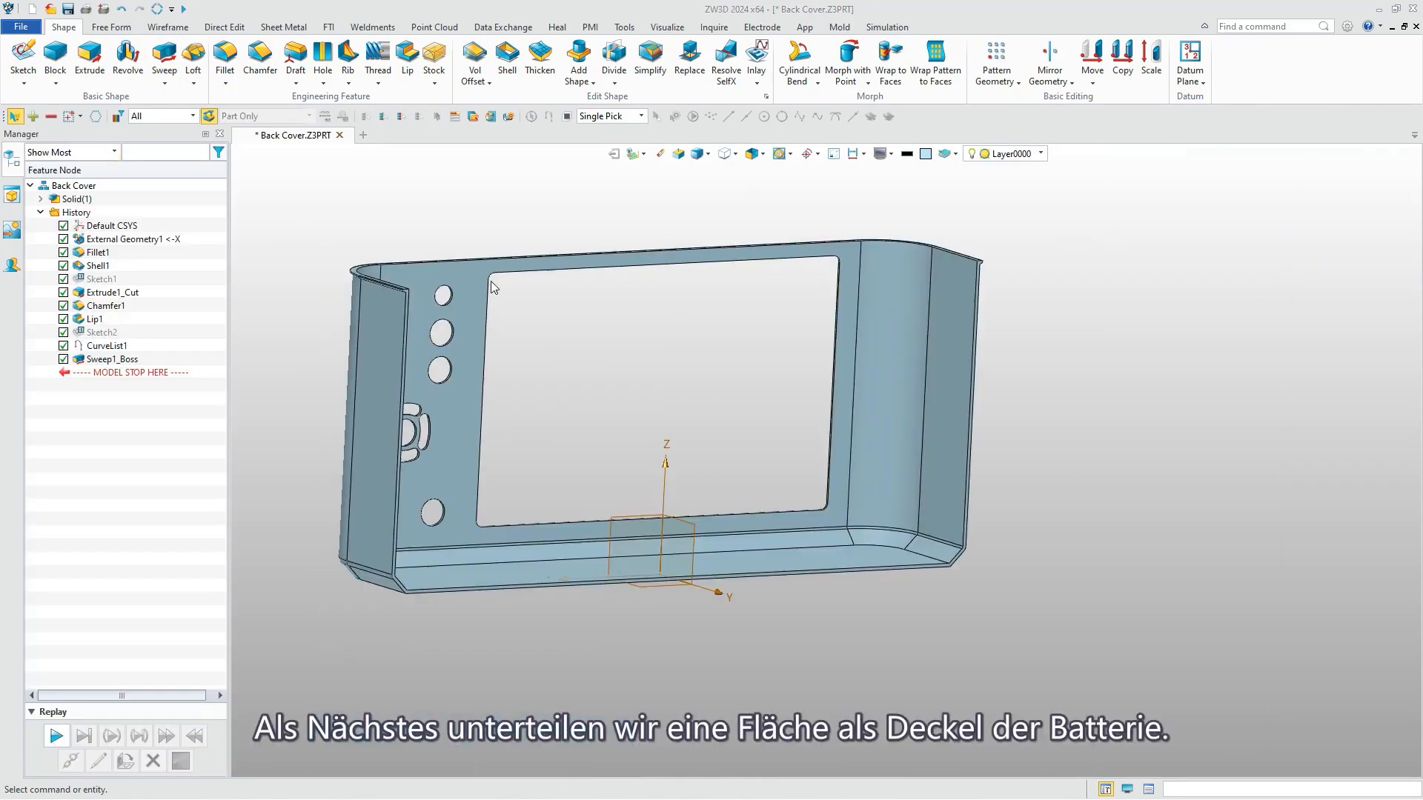
Start a sketch on the YZ datum plane and draw a rectangle over the cover's side wall for the battery cover.
right_drag(490, 282, 315, 287)
click(23, 58)
click(578, 530)
click(40, 153)
click(204, 58)
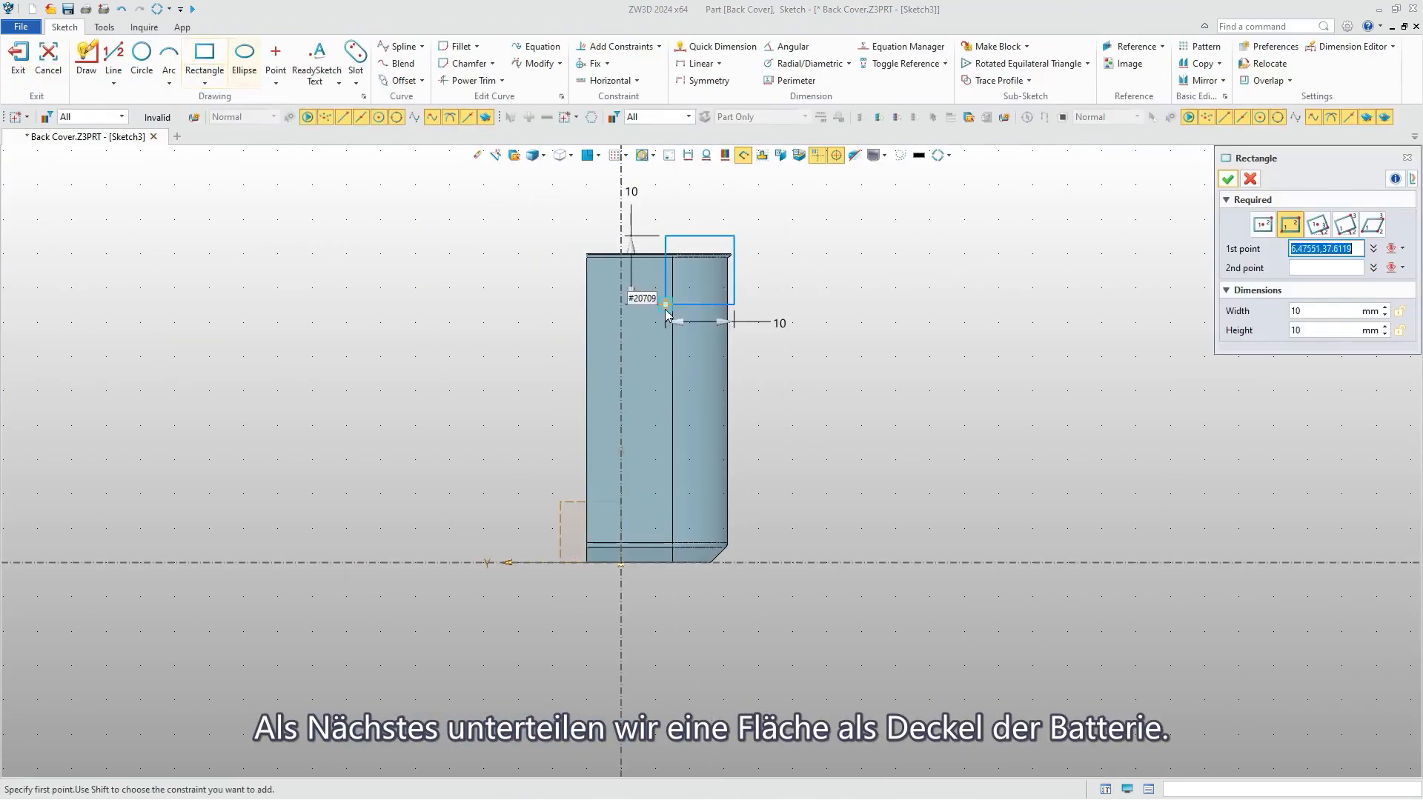
click(605, 301)
click(707, 507)
middle_click(793, 443)
Set the battery cover rectangle's width to 16 mm and its height to 30 mm.
double_click(658, 268)
text(16)
key(Return)
double_click(551, 414)
text(30)
key(Return)
Dimension the rectangle's upper edge 37.5 mm above the horizontal axis.
right_click(831, 344)
click(861, 315)
click(715, 303)
click(772, 563)
click(821, 399)
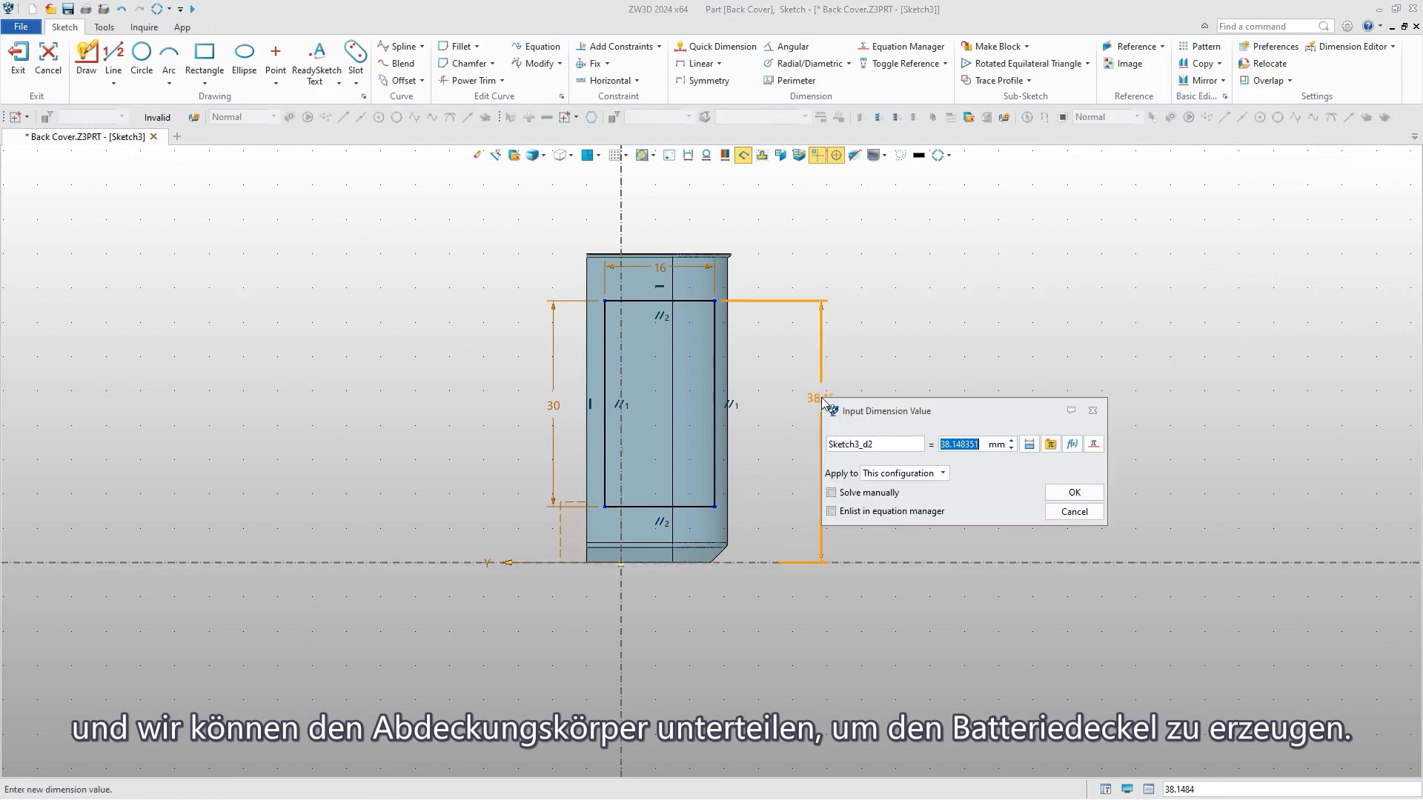
text(37.5)
key(Return)
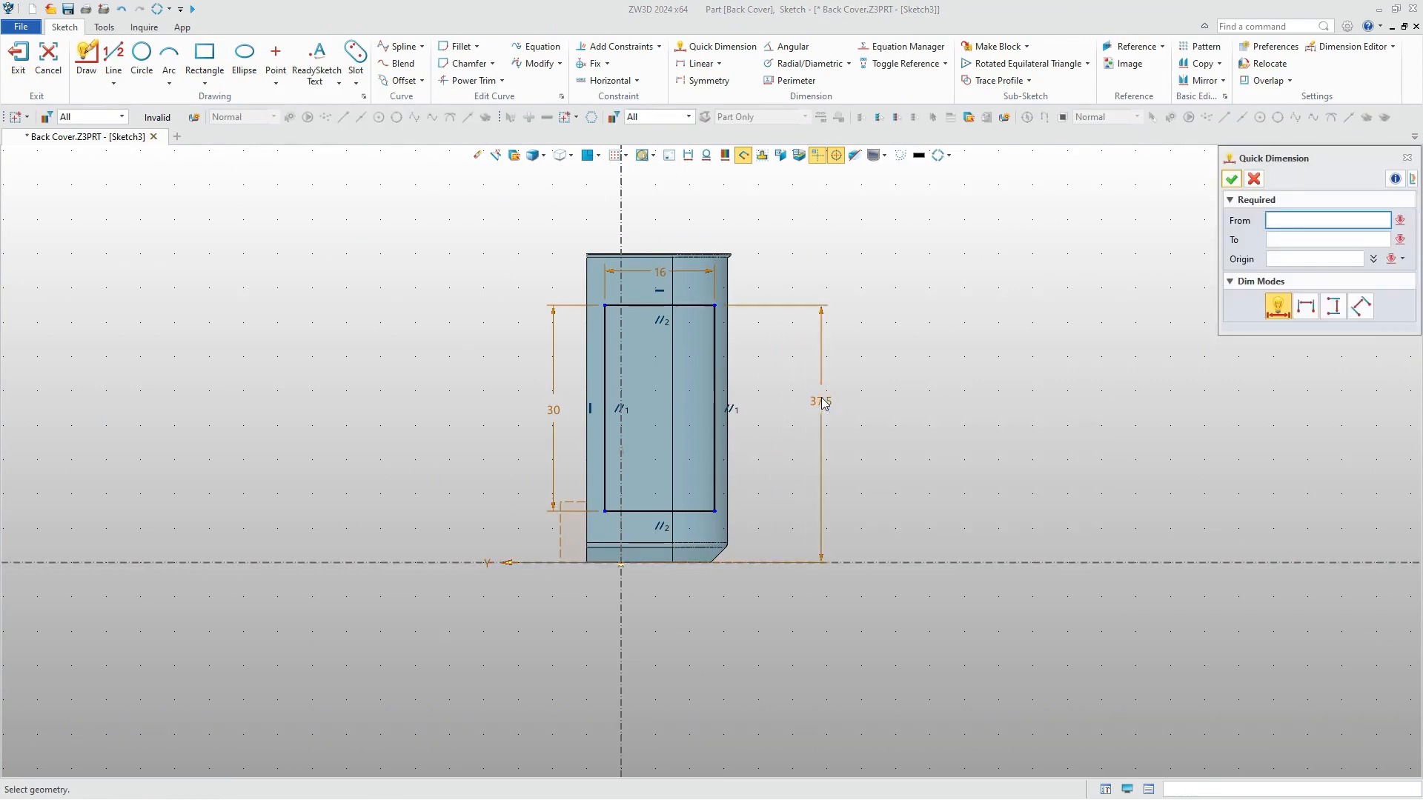
Dimension the rectangle's side 1 mm from the cover's adjacent open edge, and finish the sketch.
click(601, 421)
click(588, 378)
click(584, 208)
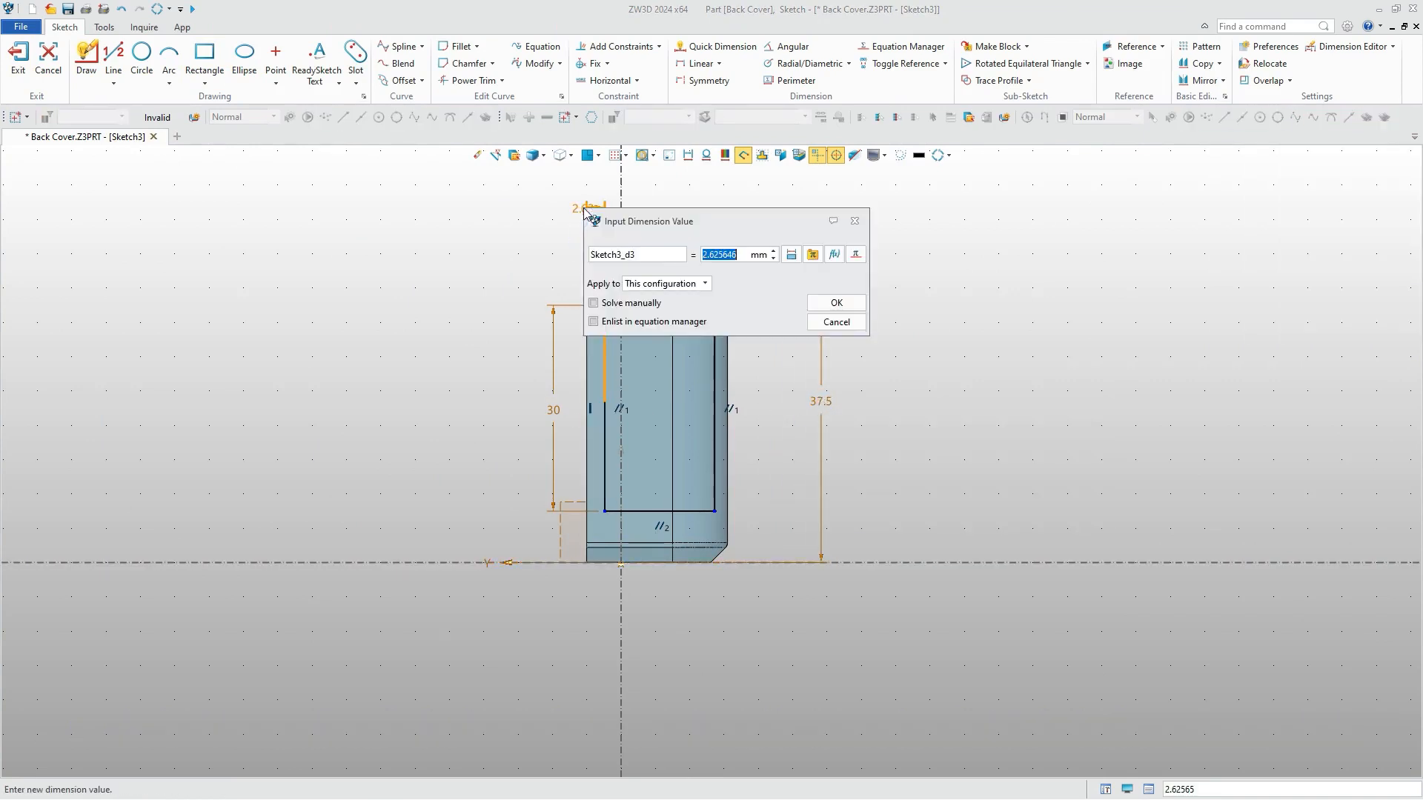
text(1)
key(Return)
click(18, 59)
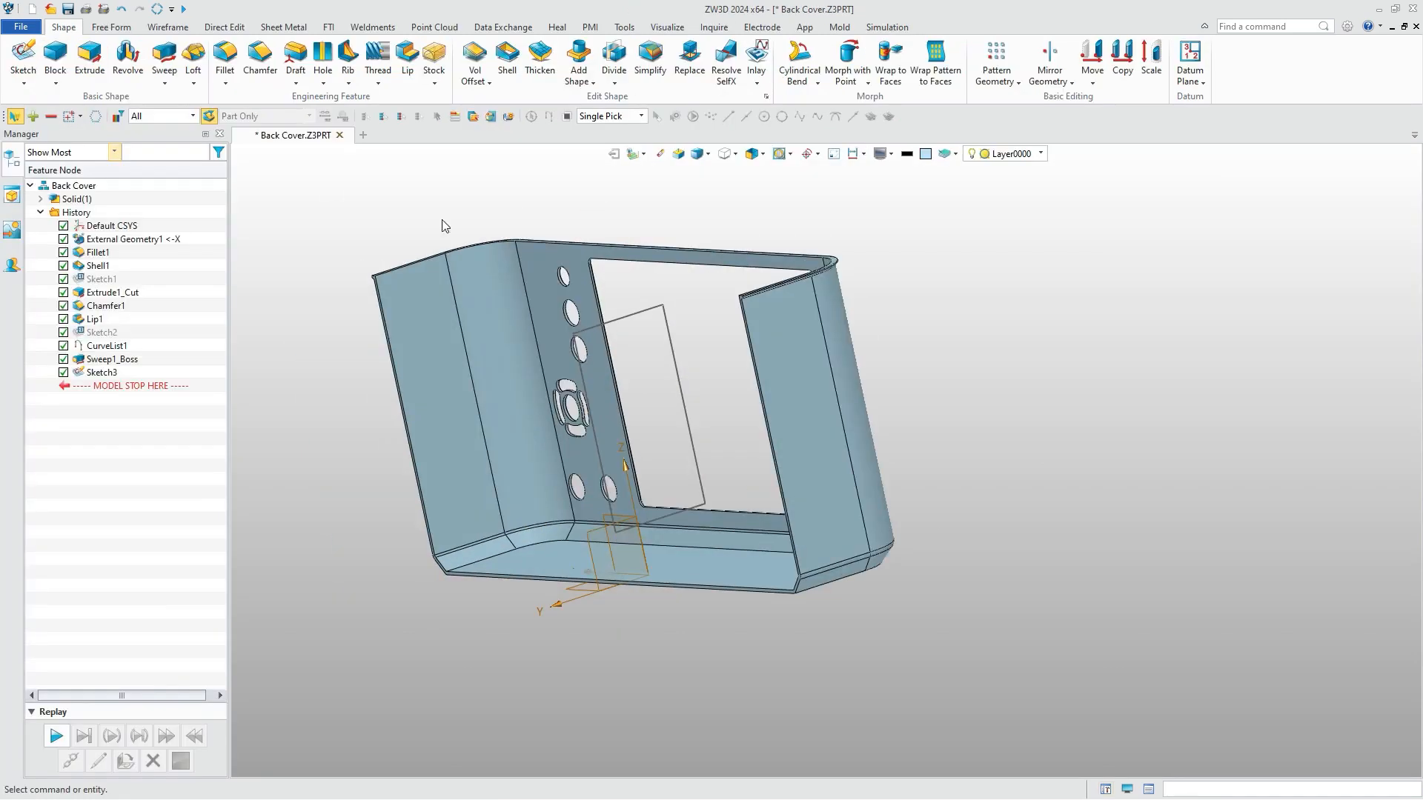
Extrude the rectangle from 0 to 83 mm through the side wall as a separate base body.
click(90, 59)
click(84, 335)
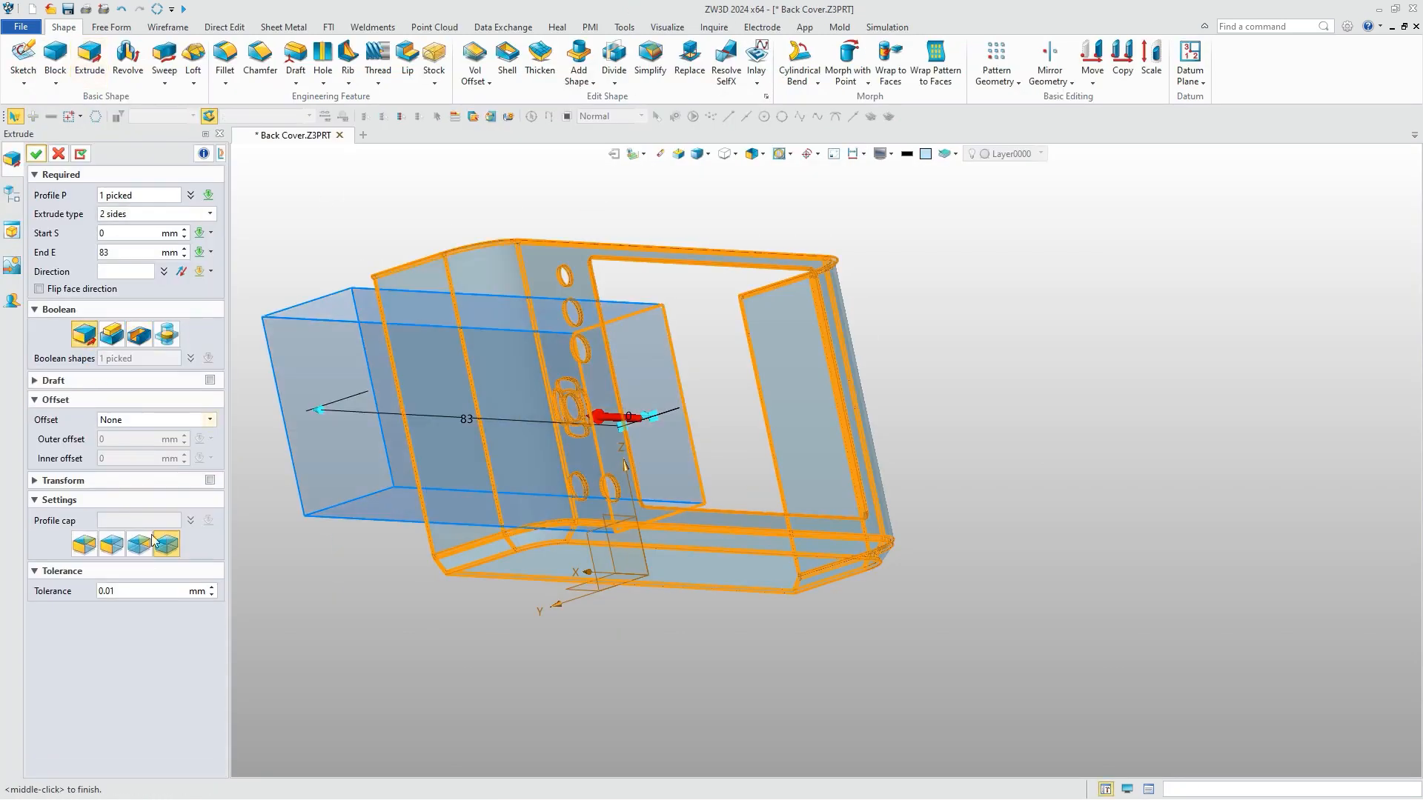
click(36, 154)
Divide the cover body with the extruded block to separate the battery cover.
click(613, 56)
click(618, 341)
click(625, 419)
click(36, 154)
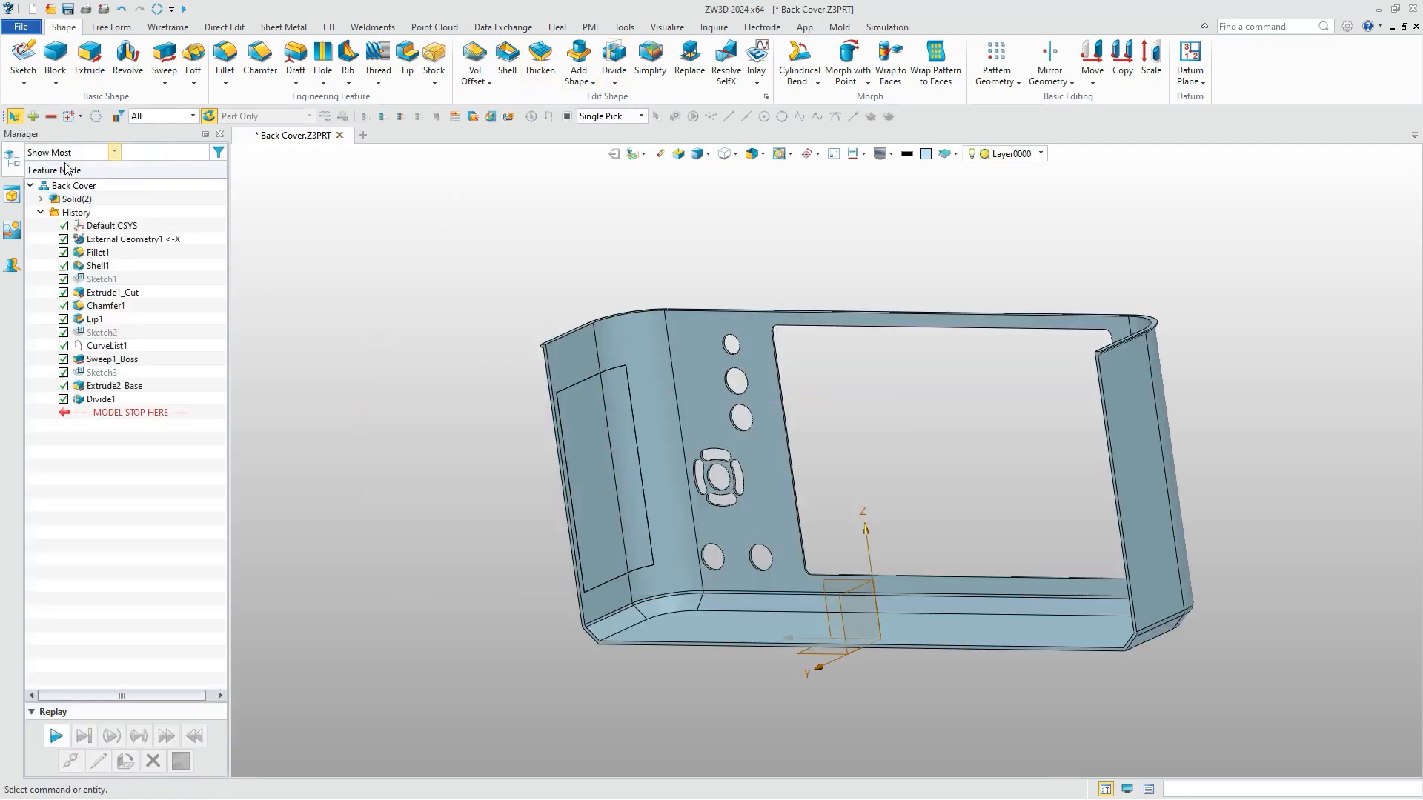
Start a sketch on the YZ datum plane and place a 1.5 mm radius polygon beside the battery cover's small bumps.
right_drag(581, 326, 914, 441)
scroll(919, 452, up, 5)
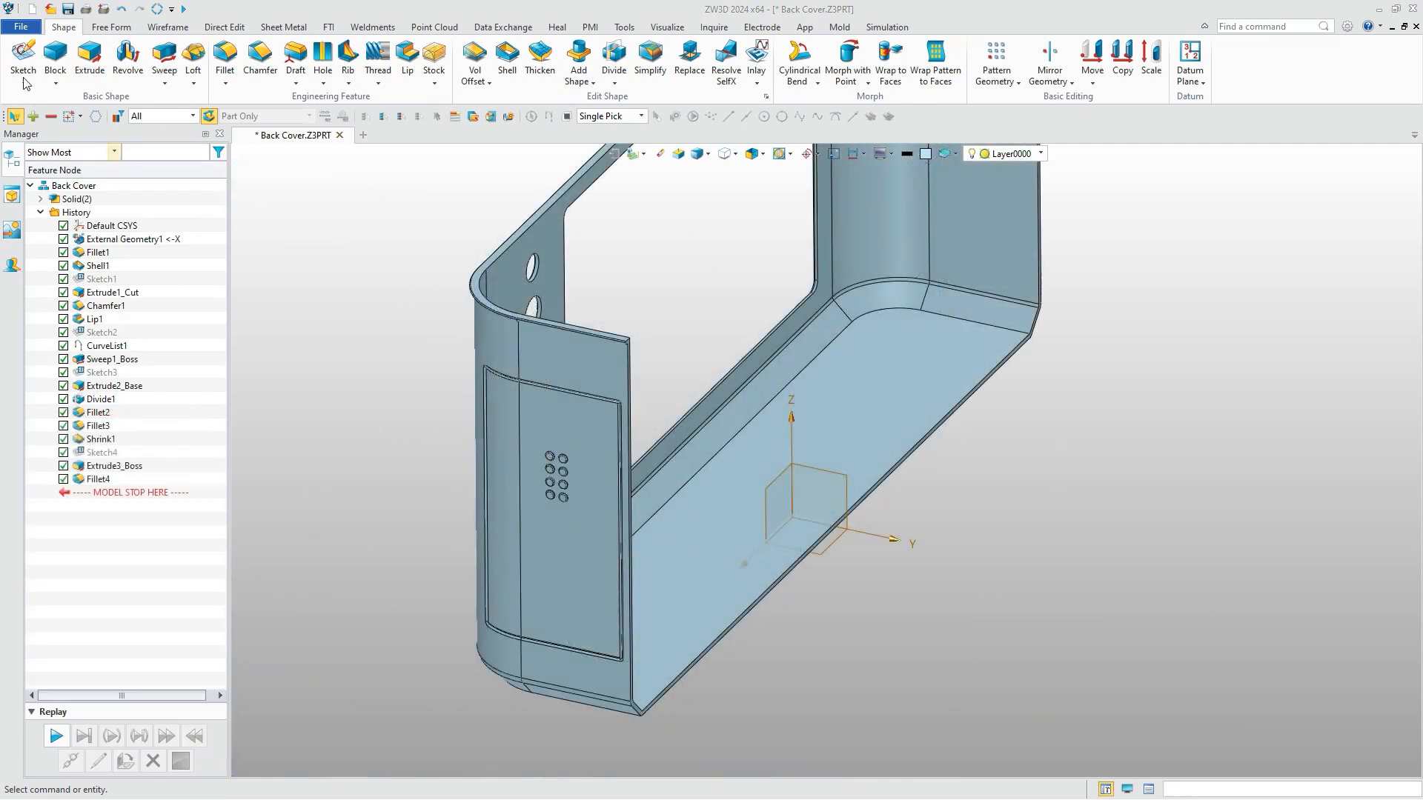
click(23, 61)
click(826, 471)
middle_click(82, 207)
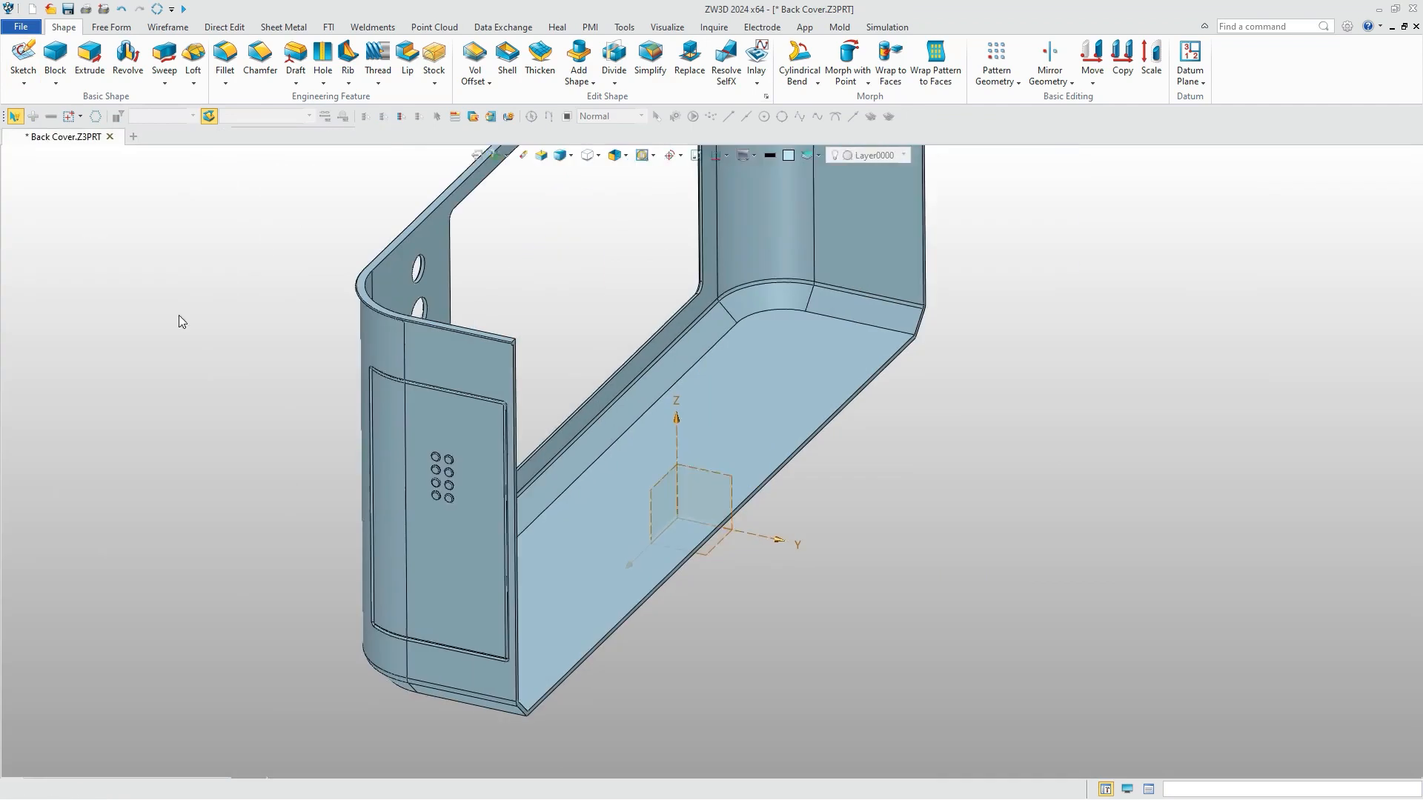
click(207, 56)
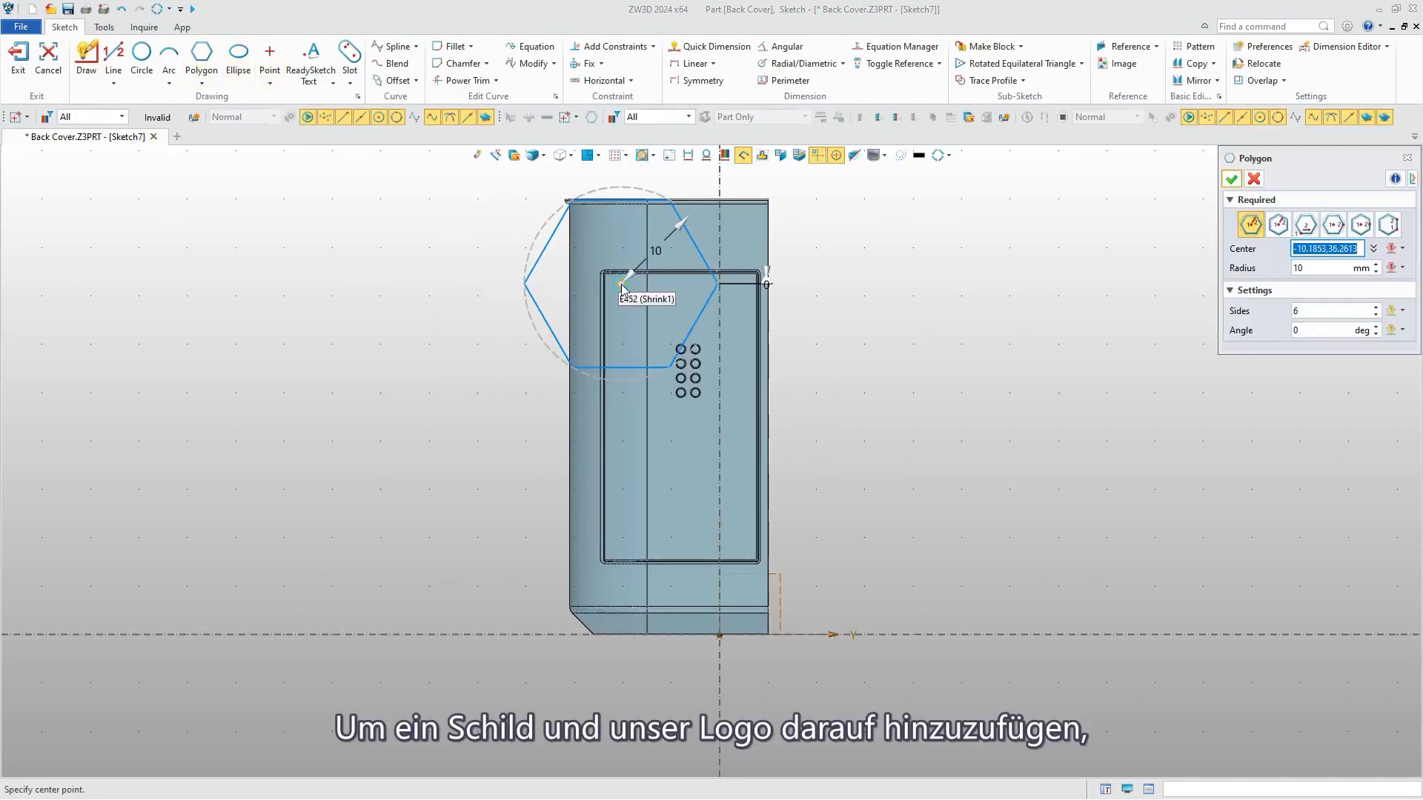
click(646, 361)
text(1.)
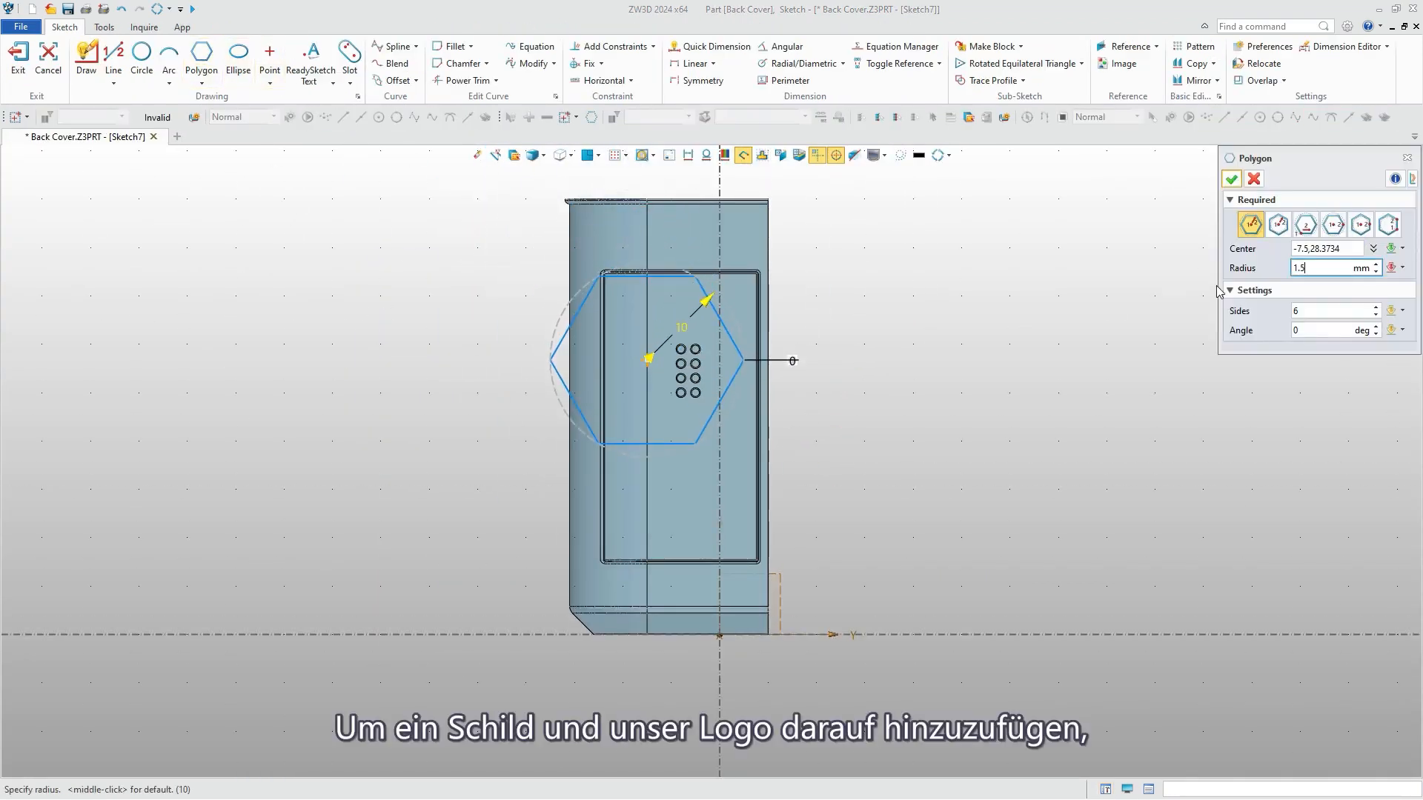
text(5)
key(Return)
Turn the polygon into a triangle with 3 sides and an angle of 180°.
drag(1308, 312, 1277, 326)
text(3)
key(Return)
text(180)
key(Return)
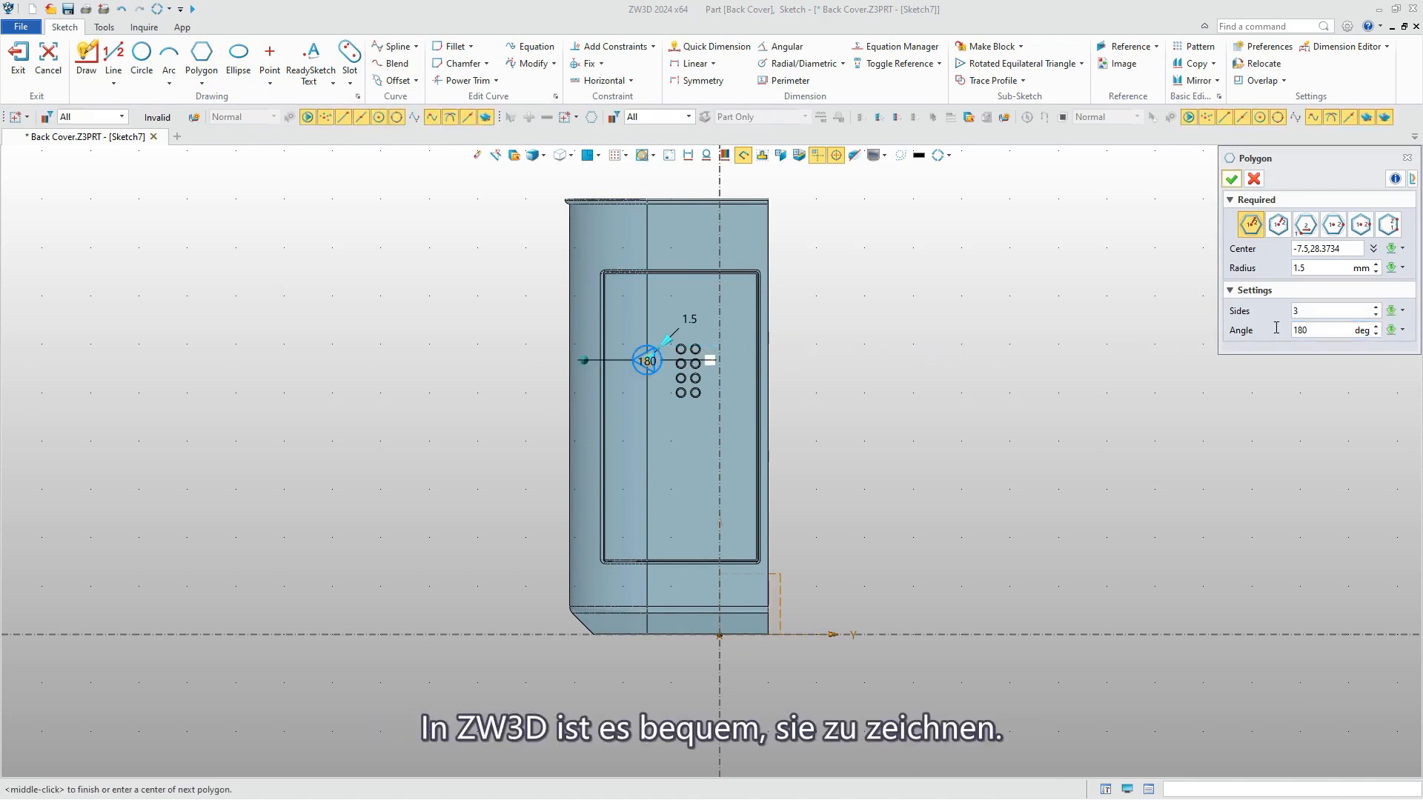
click(1231, 179)
Reference the circular edge of the top bump nearest the triangle as construction geometry.
scroll(652, 370, up, 4)
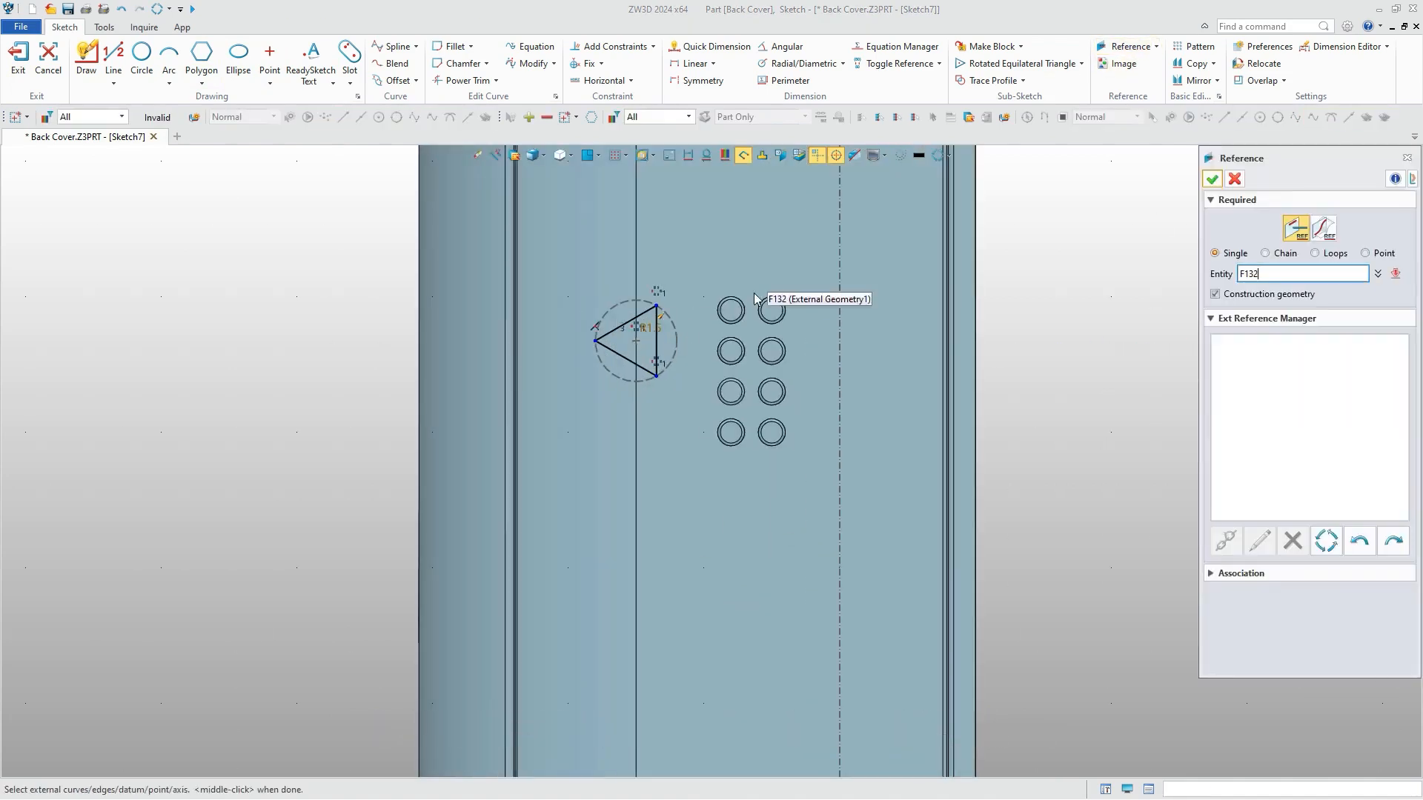
click(730, 310)
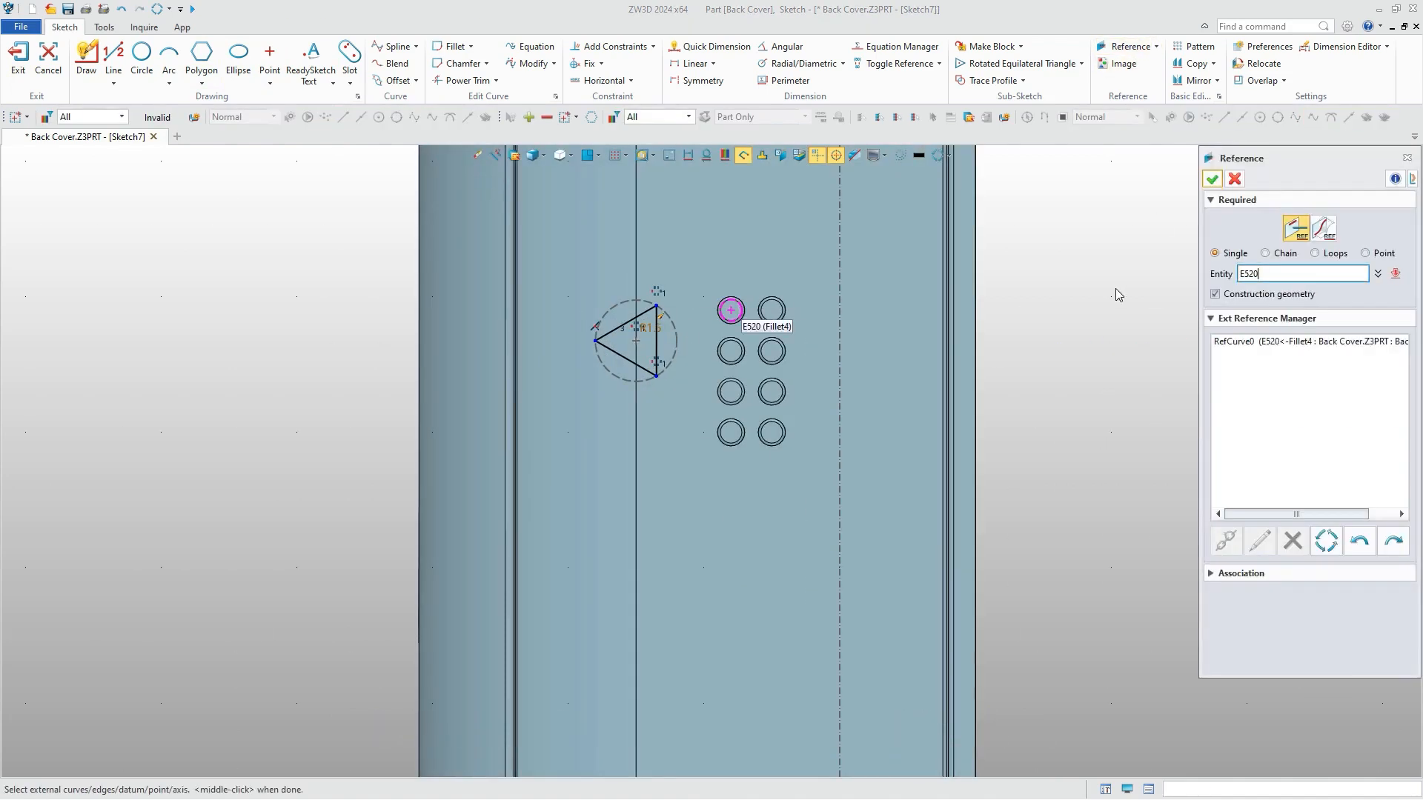
click(1212, 179)
Dimension the triangle's centre 2.25 mm below the referenced bump's centre.
right_click(1083, 224)
click(1113, 195)
click(636, 341)
click(730, 311)
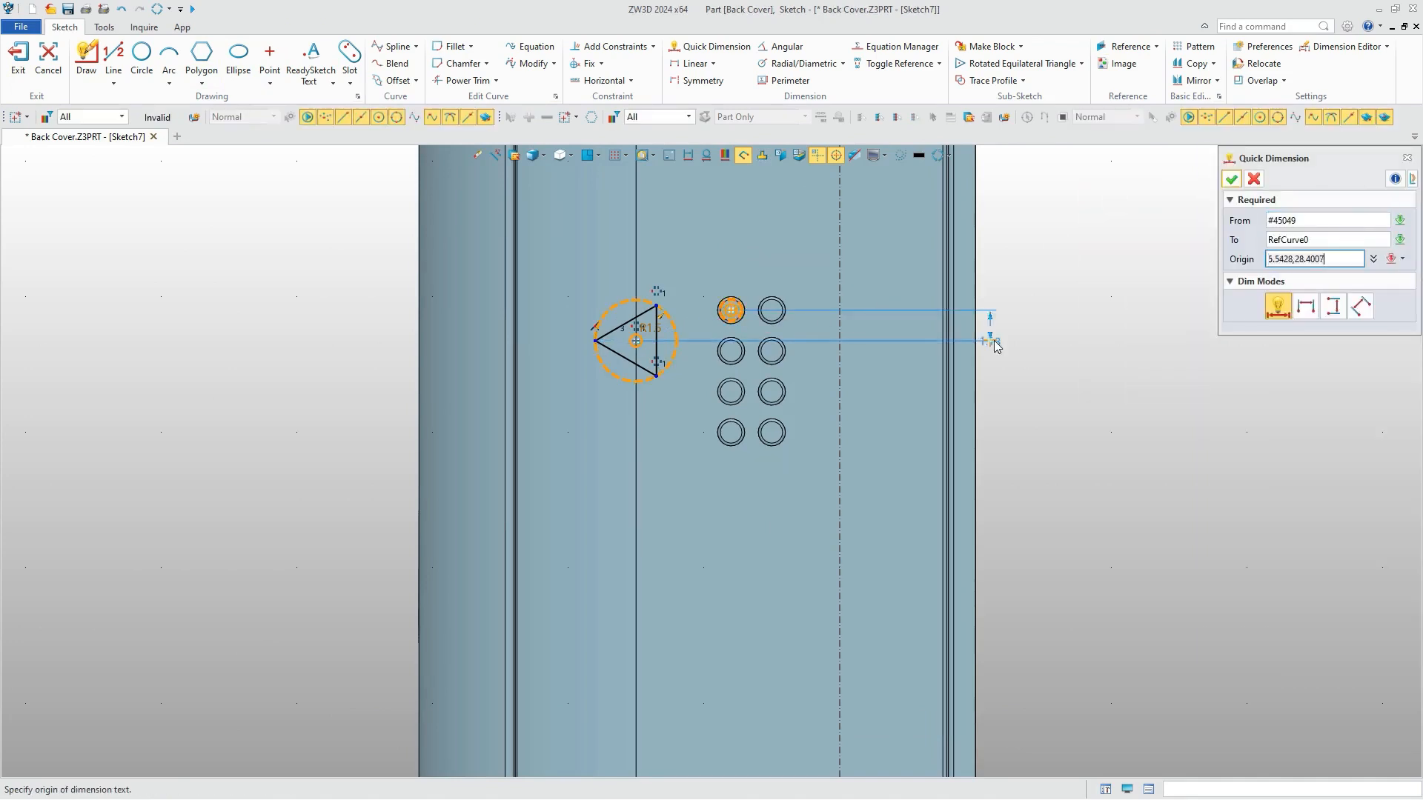
click(1031, 340)
text(2.25)
key(Return)
click(1231, 178)
Place the ReadySketch text "ZW3D" in Arial near the lower end of the battery cover.
scroll(985, 311, down, 2)
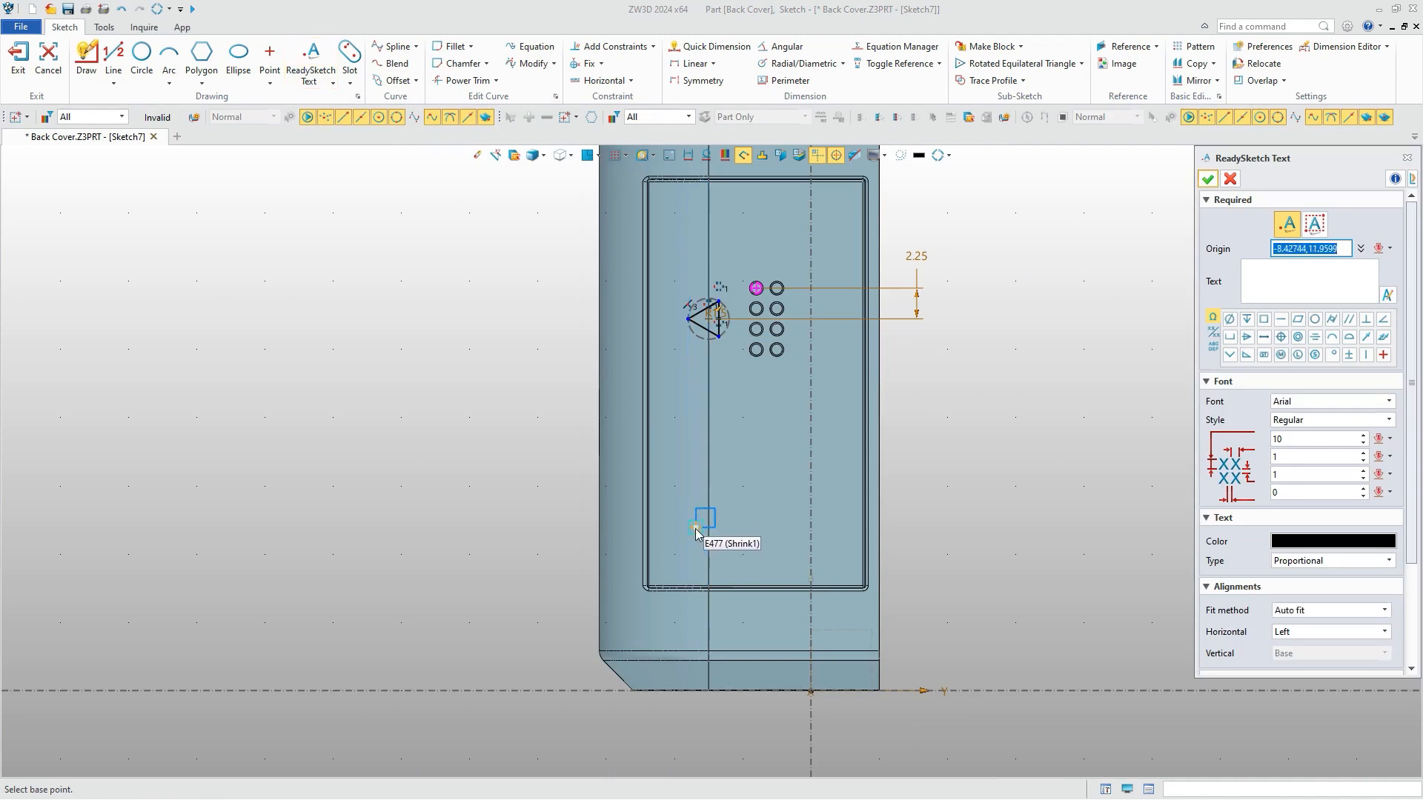
click(692, 535)
text(ZW3D)
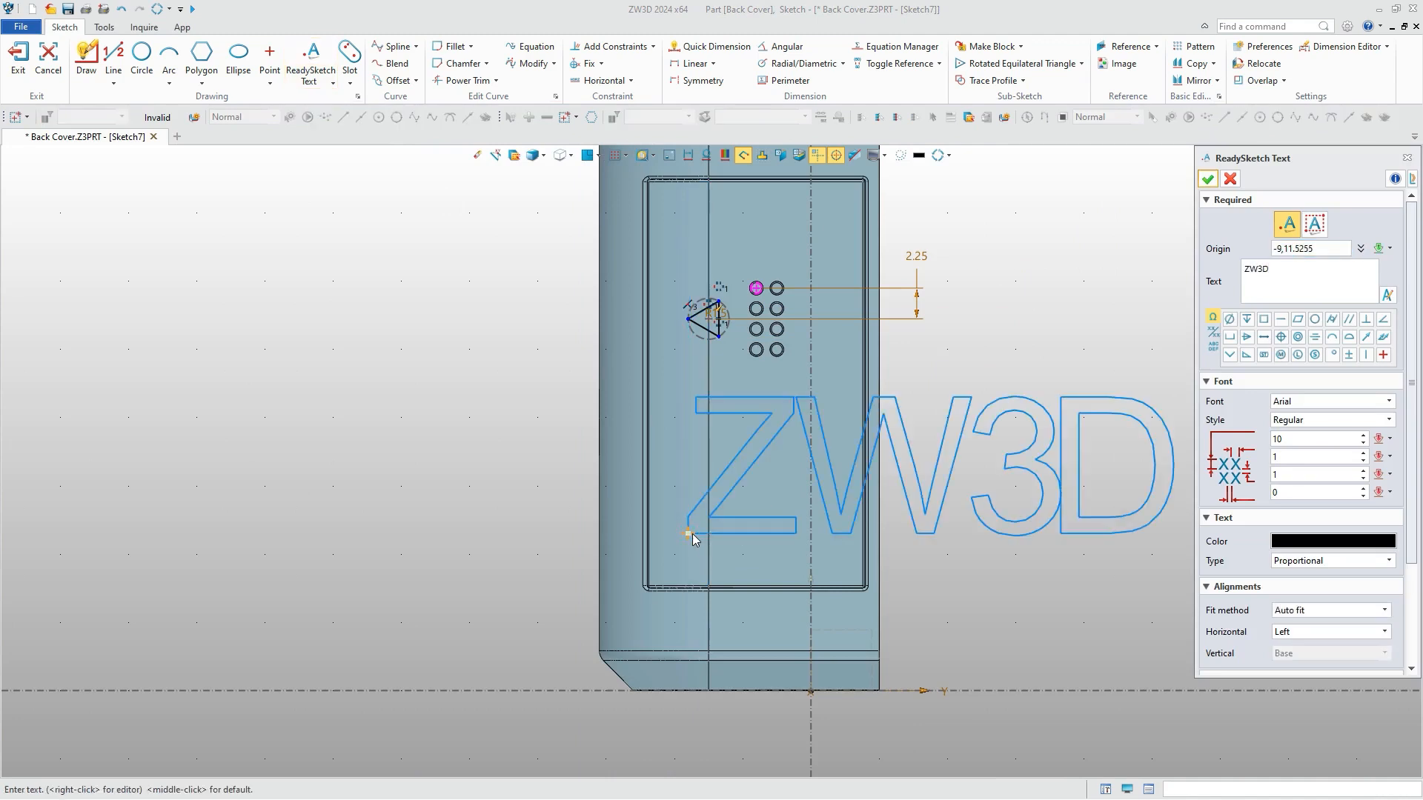
Reduce the text height, set the third and fourth font parameters to 0.5 and 0.2, and finish the sketch.
click(1271, 438)
click(1272, 475)
text(0.5)
click(1264, 493)
text(0.25)
key(Return)
click(1208, 179)
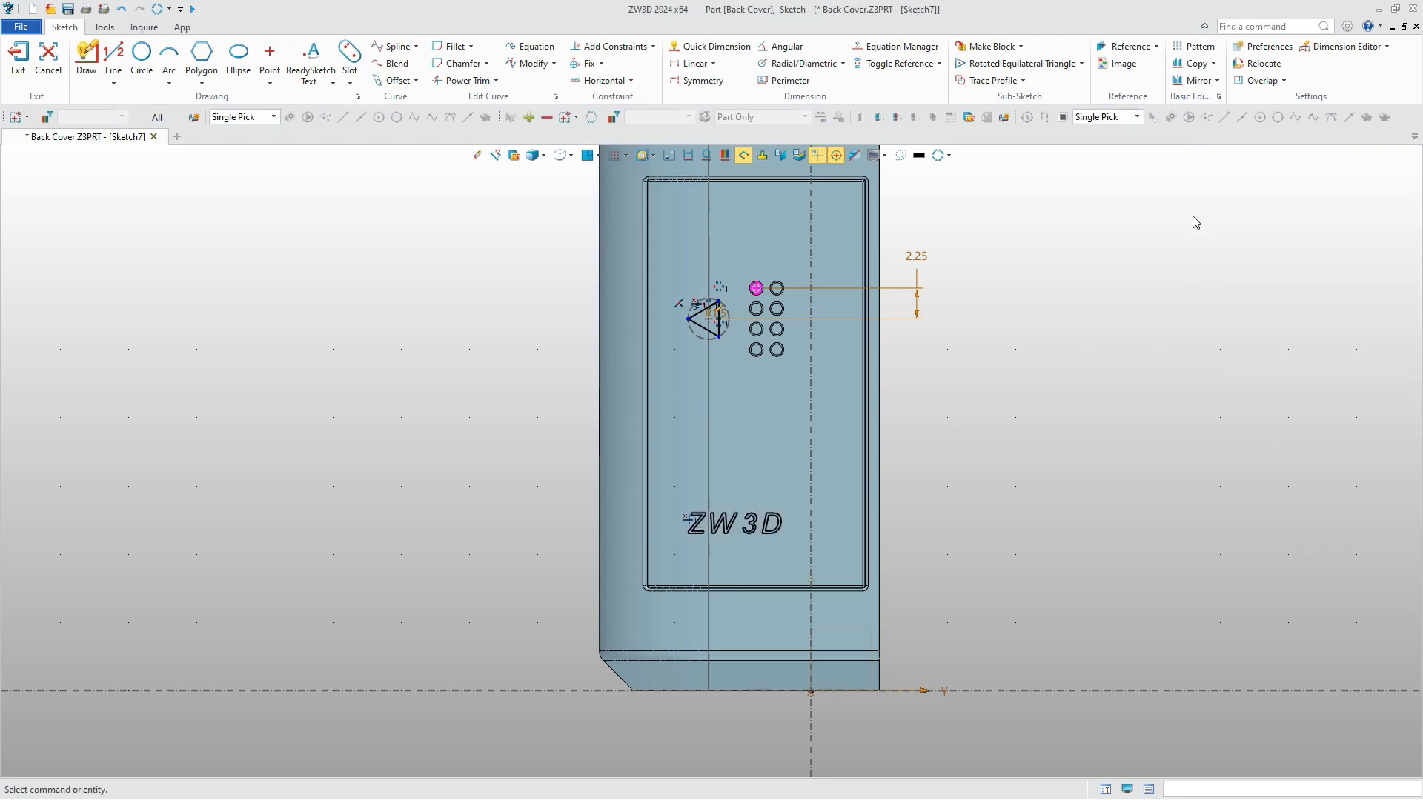
click(18, 59)
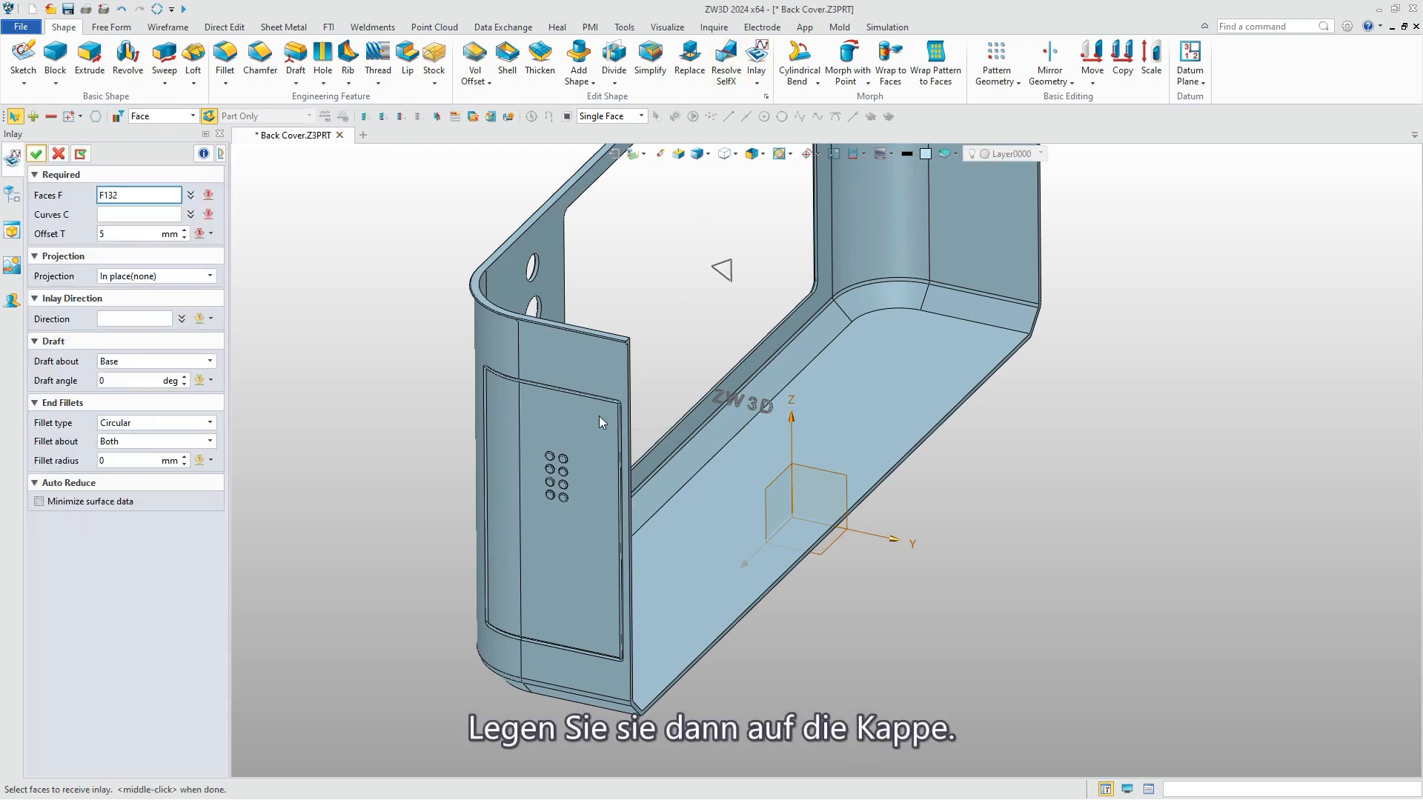
Inlay the triangle and ZW3D text sketch into the battery cover's two outer faces with a slight negative offset, projected along the X axis.
click(599, 417)
click(506, 437)
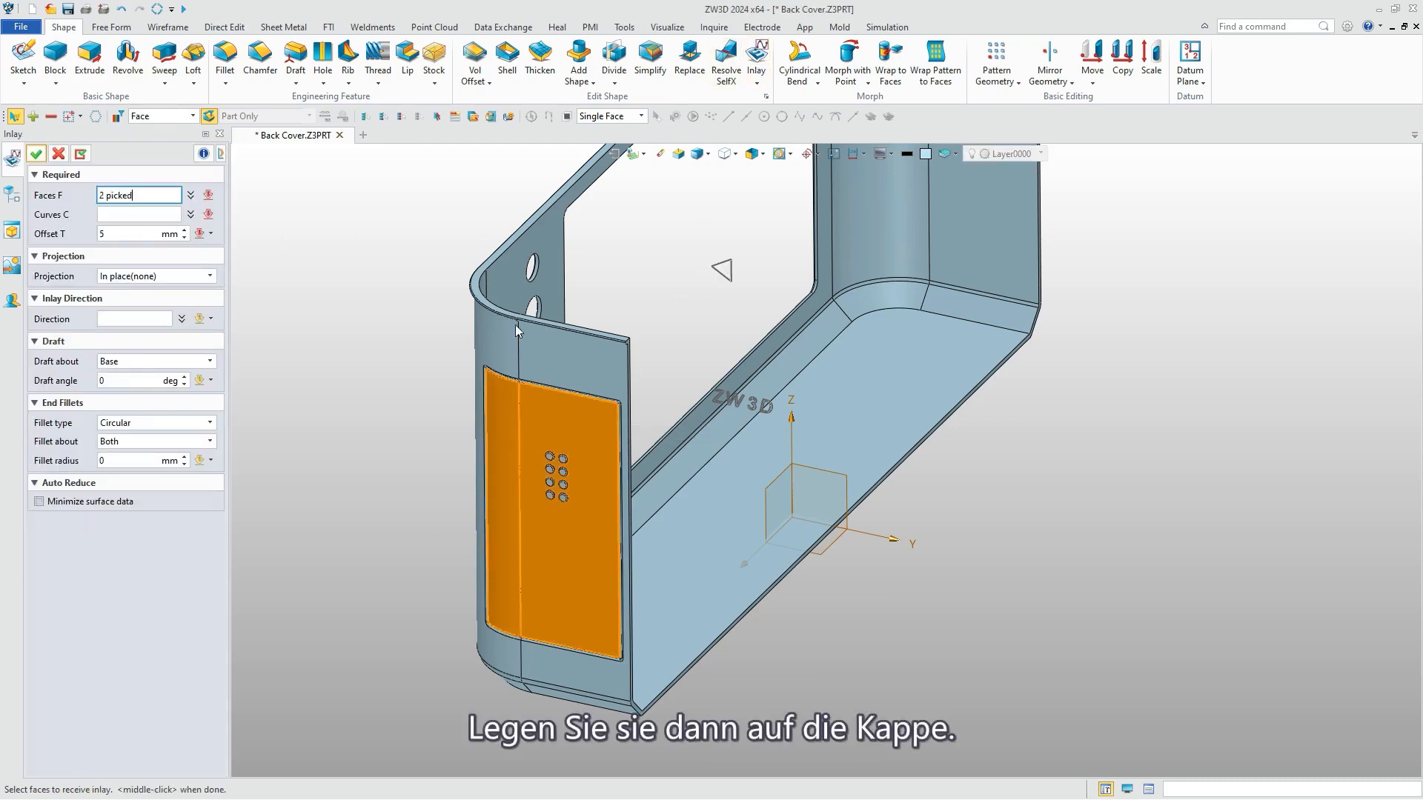
middle_click(512, 430)
click(719, 265)
middle_click(77, 234)
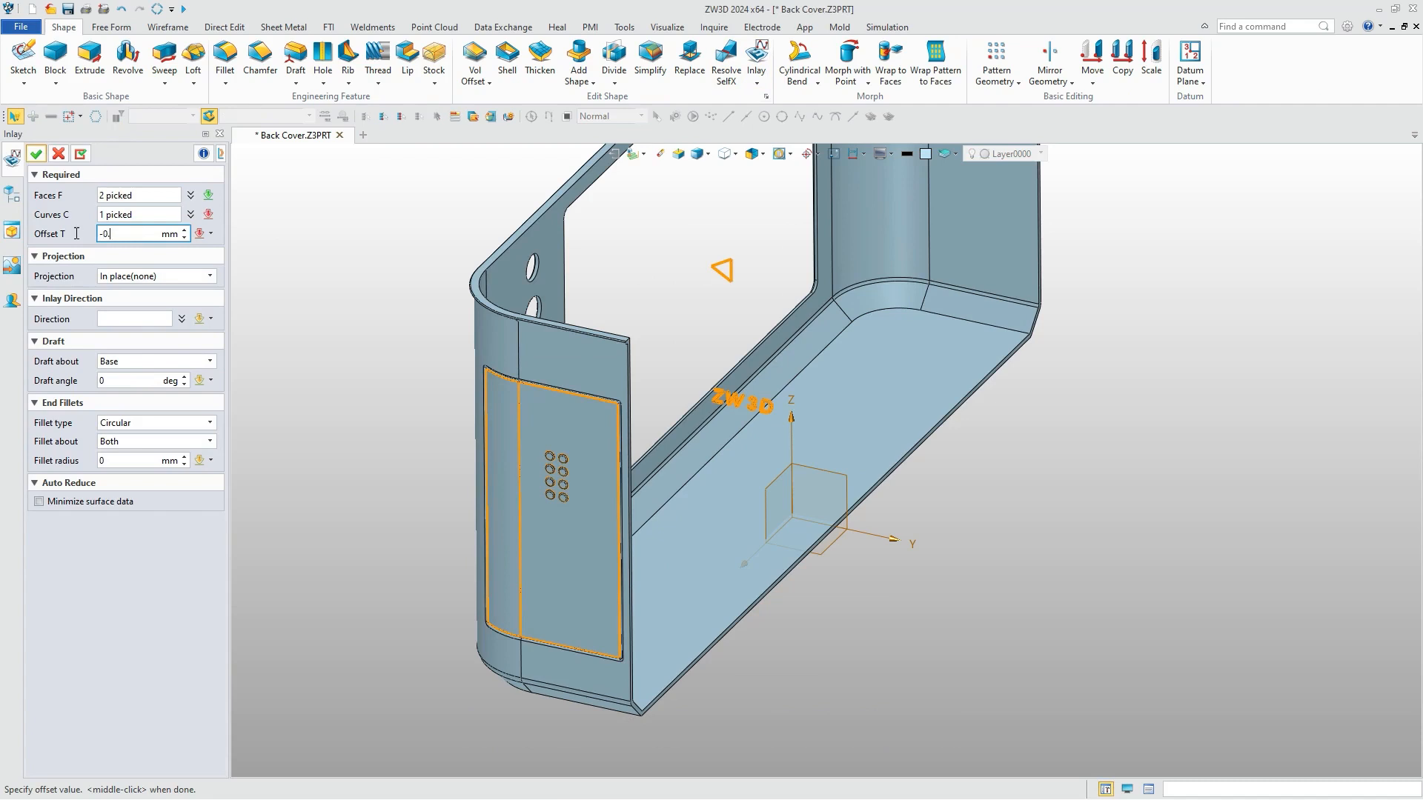
click(149, 277)
click(140, 315)
click(759, 550)
click(36, 154)
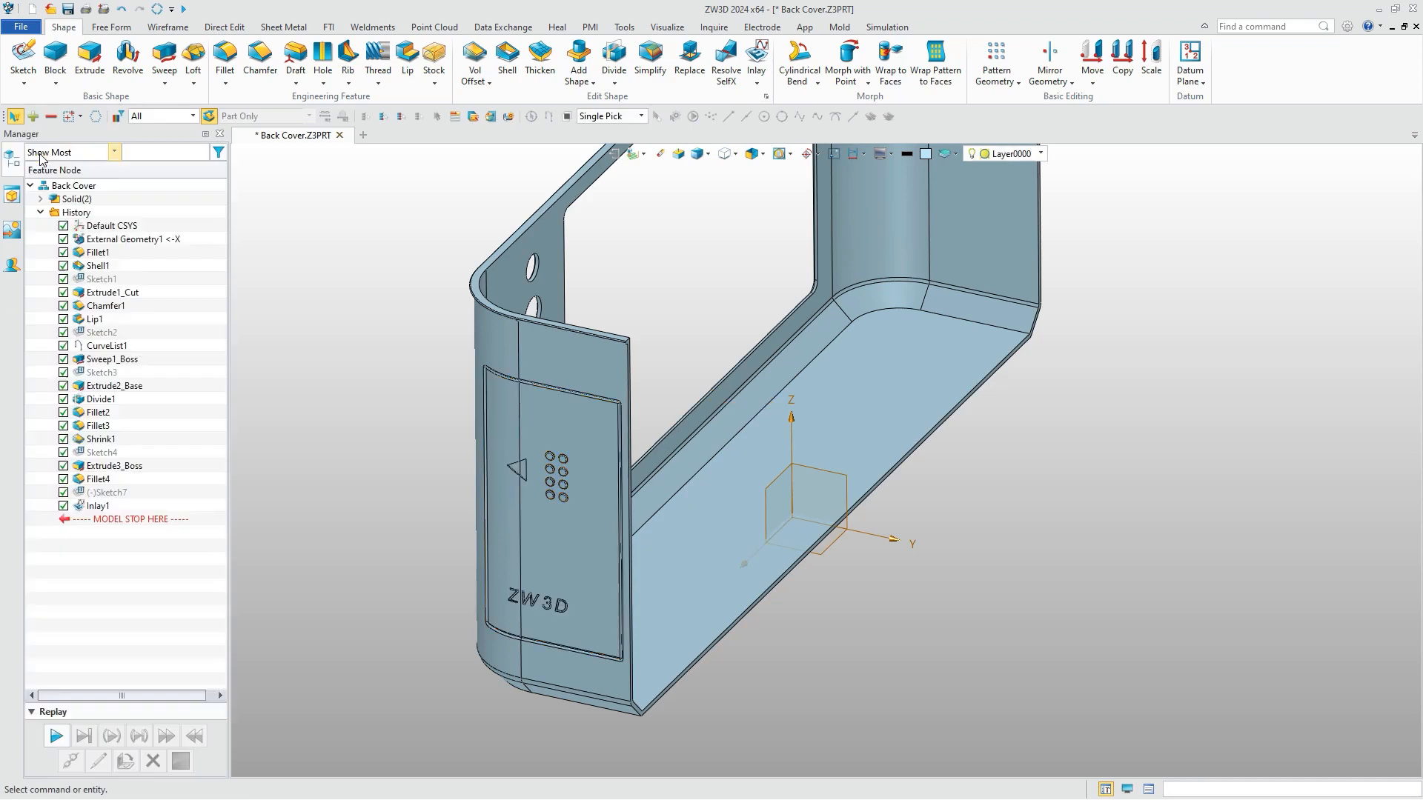
Begin a Hole feature with a location sketch on the flat side face above the battery cover, and place a point there.
click(321, 62)
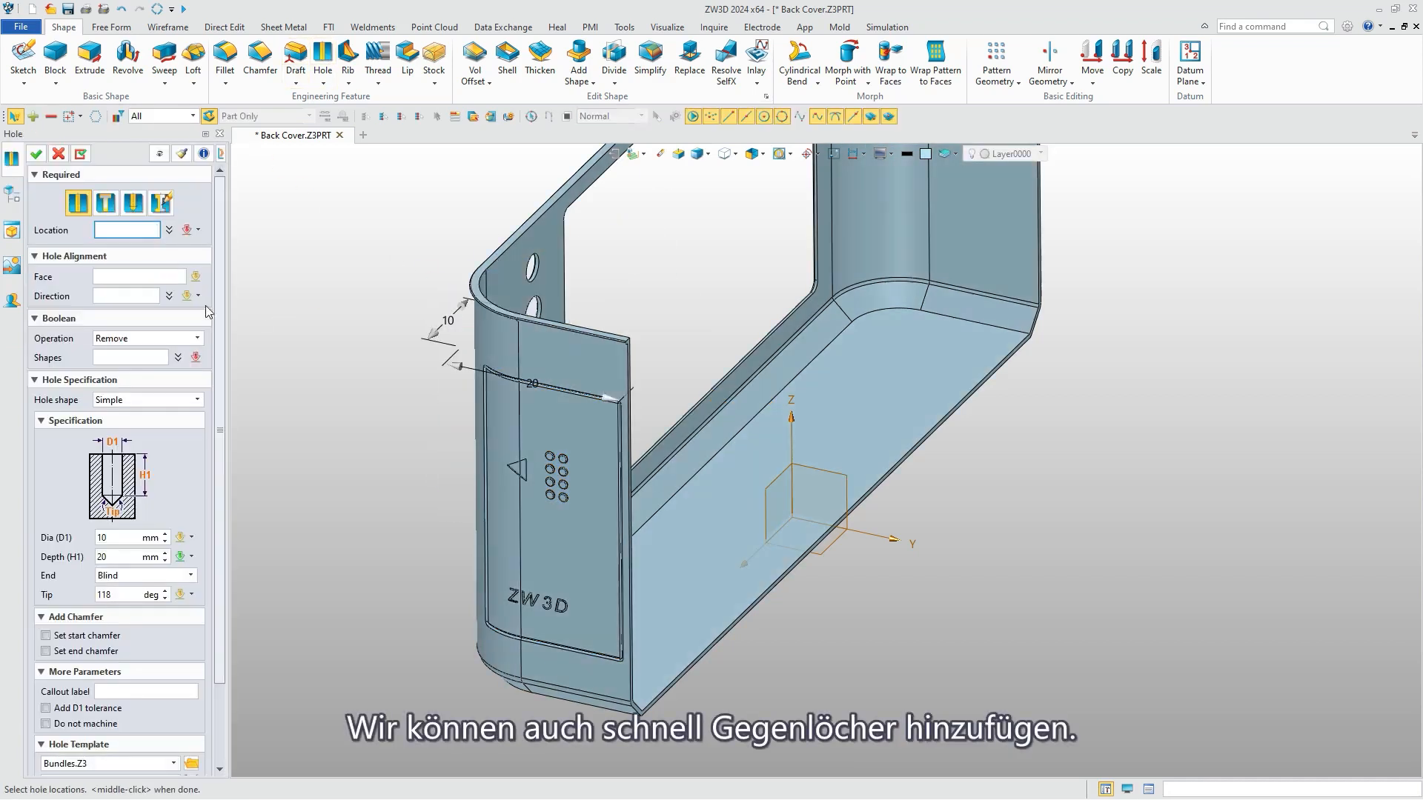
click(199, 230)
click(239, 673)
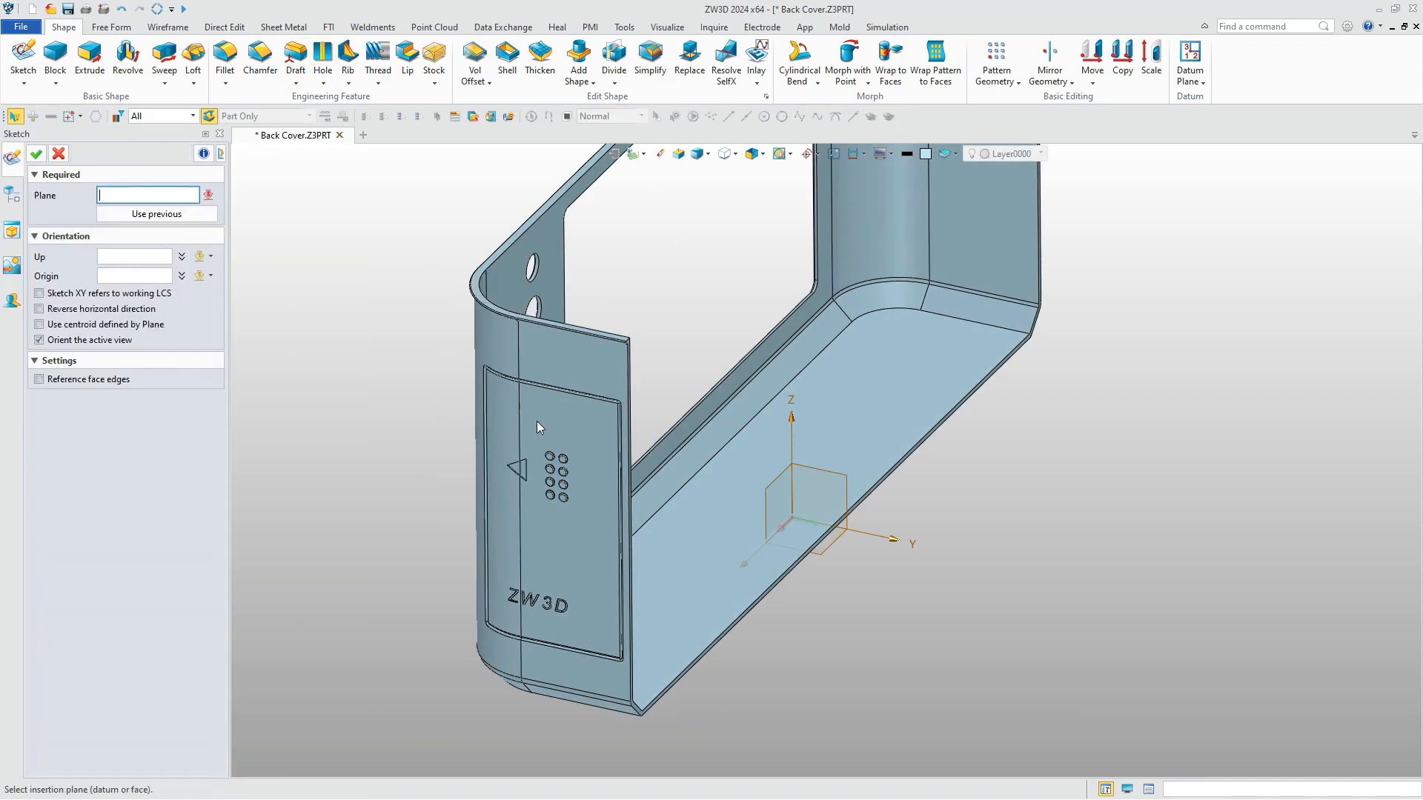
click(576, 366)
scroll(729, 216, up, 4)
click(271, 58)
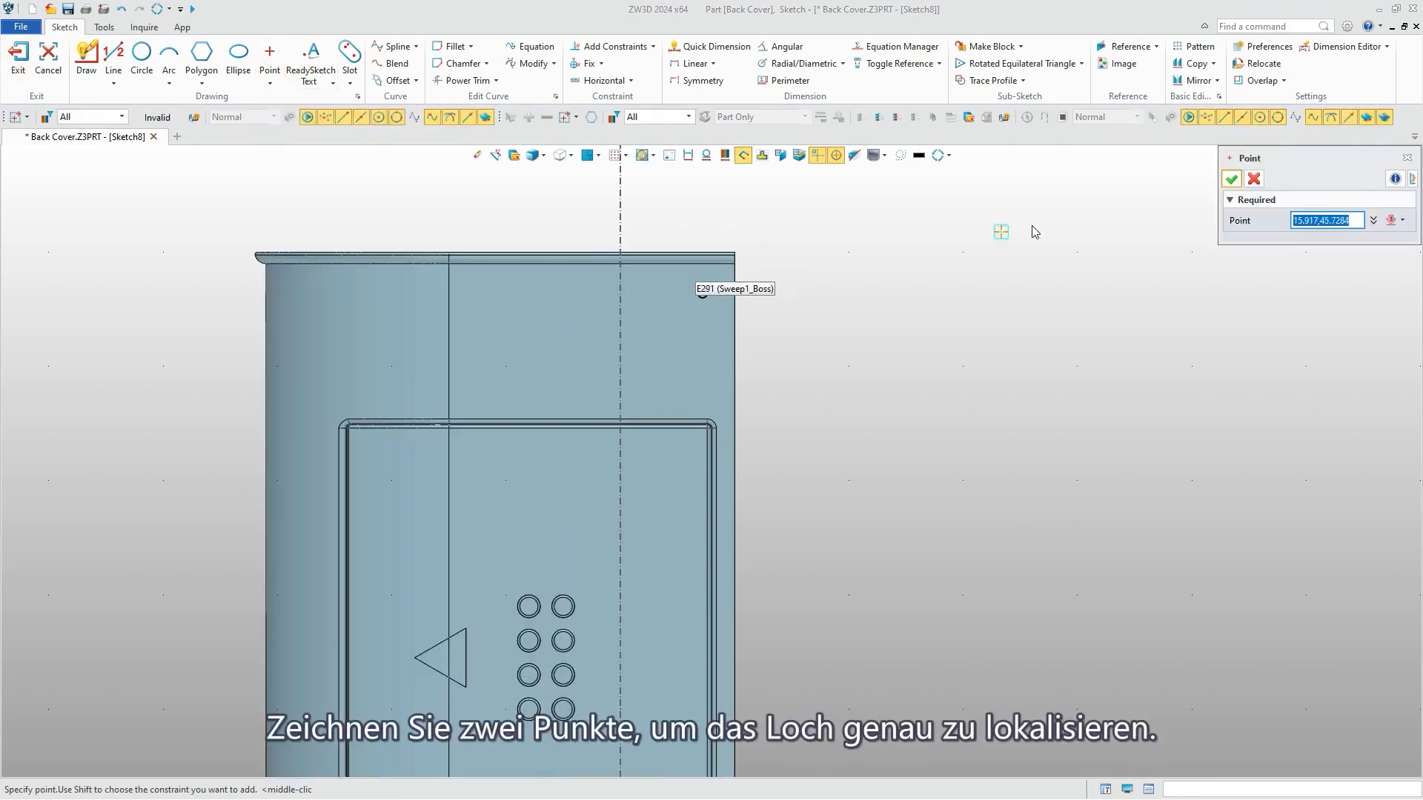
Dimension the hole point 3 mm below the top edge of the cover.
middle_click(970, 246)
right_click(971, 245)
click(999, 286)
click(702, 292)
scroll(734, 252, up, 3)
click(730, 257)
click(793, 304)
key(Return)
Dimension the hole point 3 mm from the vertical outer edge of the side face.
click(670, 393)
click(736, 415)
click(706, 202)
text(3)
key(Return)
Place a second hole point level with the first, dimension it 3 mm away, and finish the sketch.
click(269, 56)
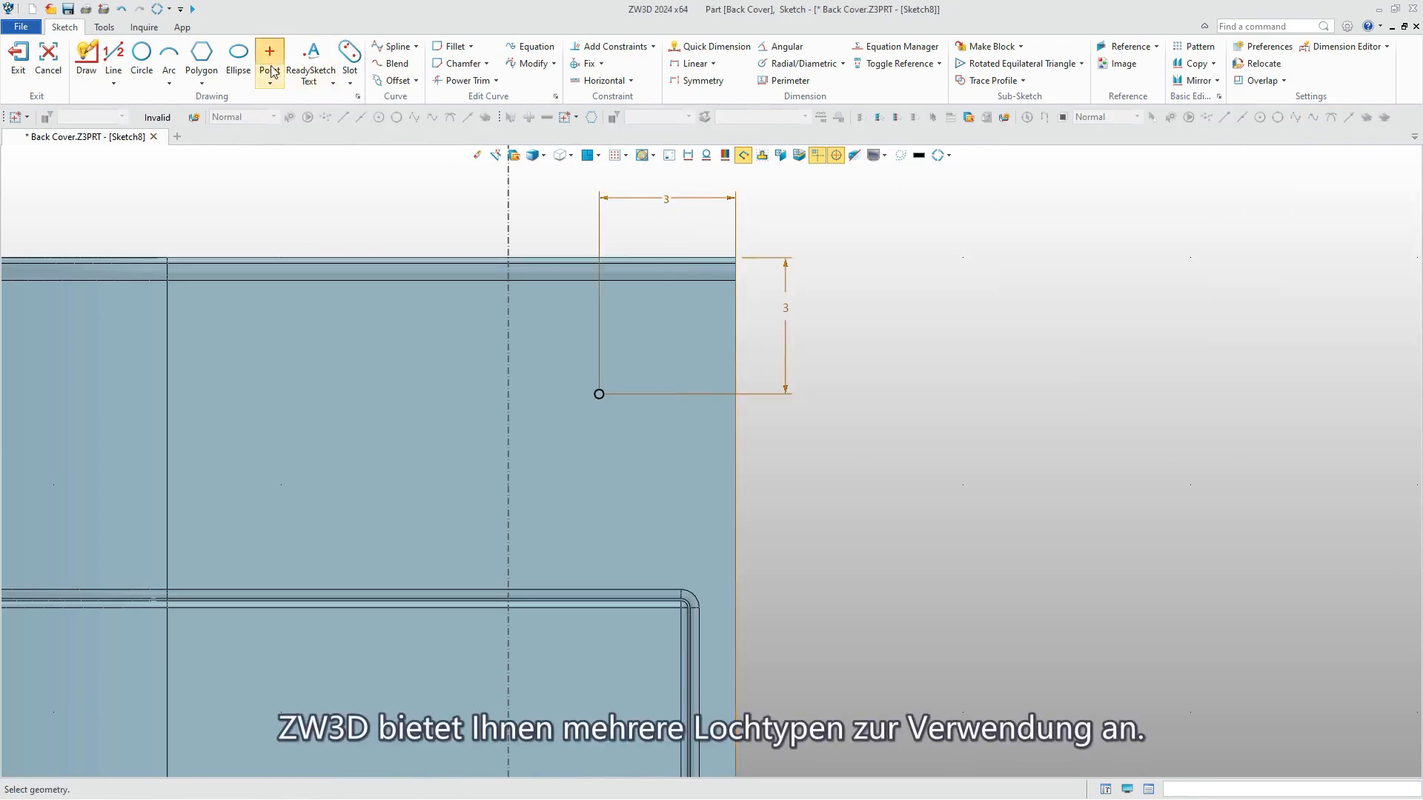
click(459, 394)
middle_click(494, 363)
click(459, 393)
click(599, 393)
click(540, 210)
text(3)
key(Return)
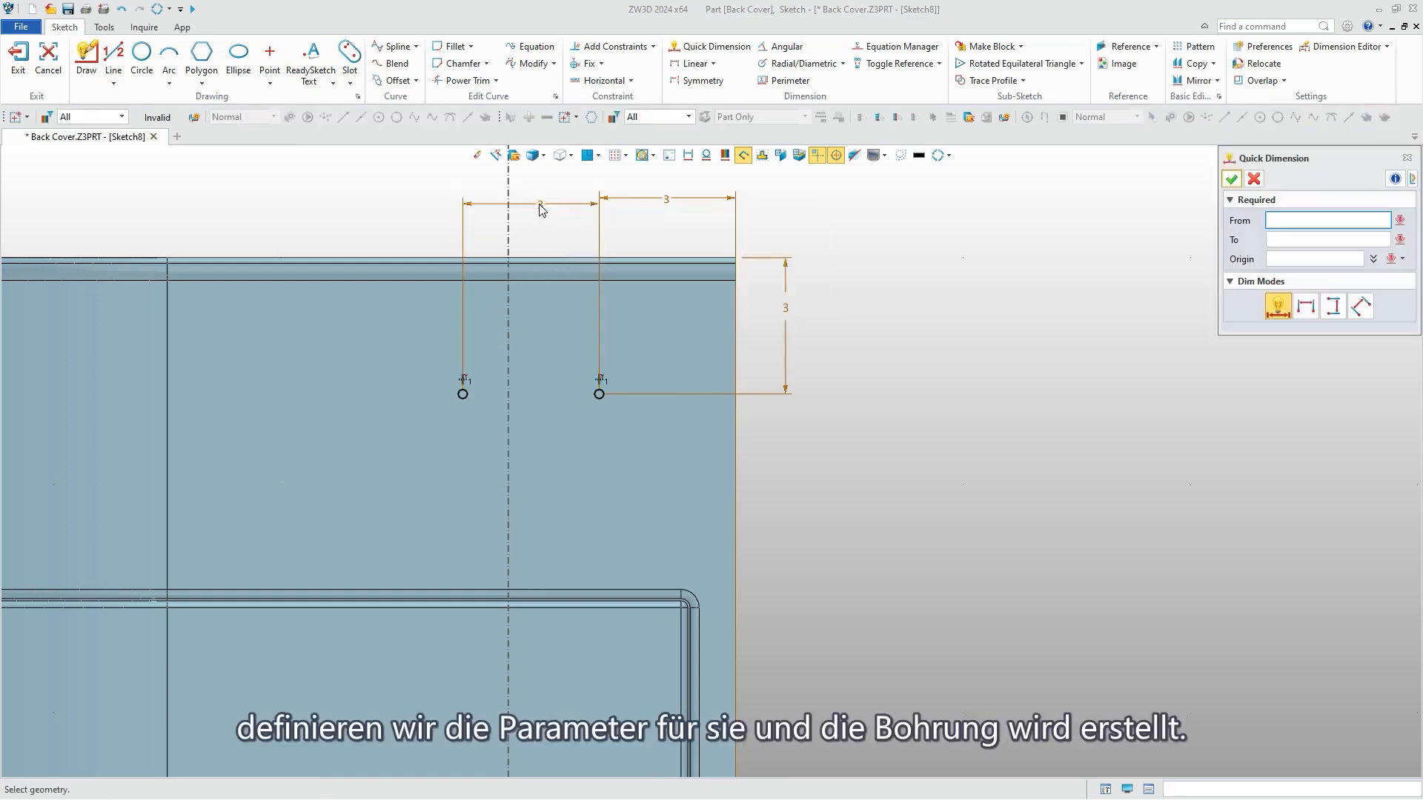
click(18, 55)
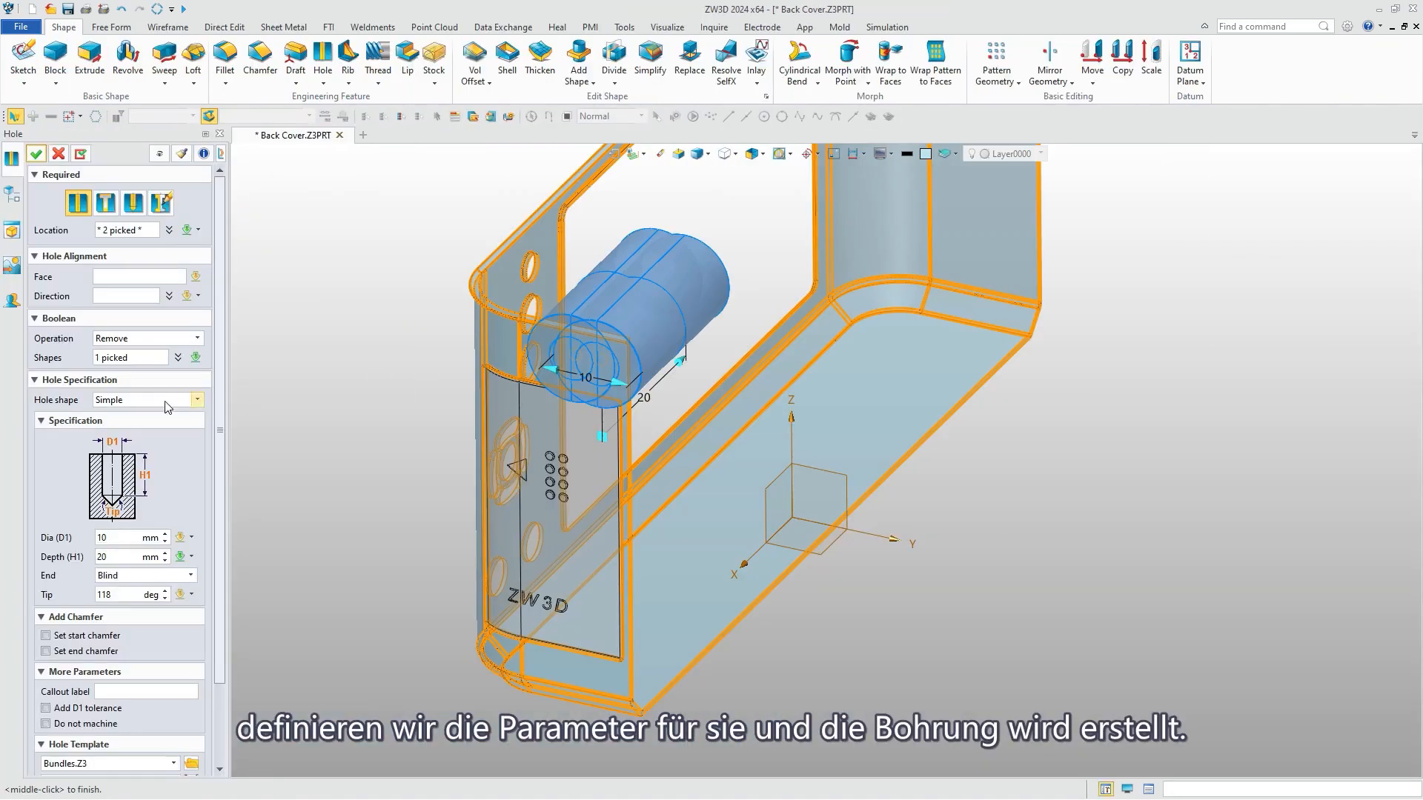
Create the two holes as Counter-Bore with D2 1 mm, H2 0.1 mm, D1 0.5 mm and depth 0.5 mm.
click(167, 407)
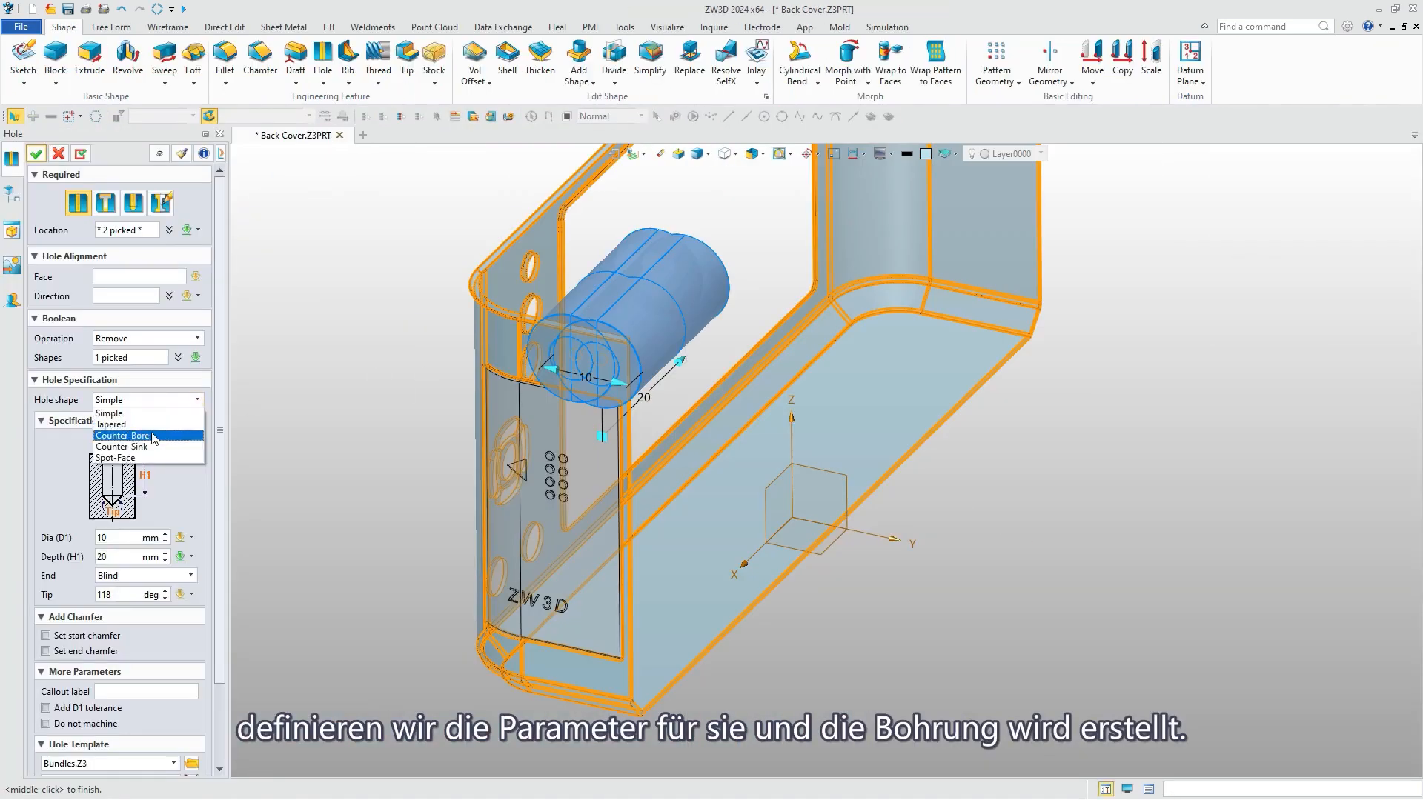
click(111, 438)
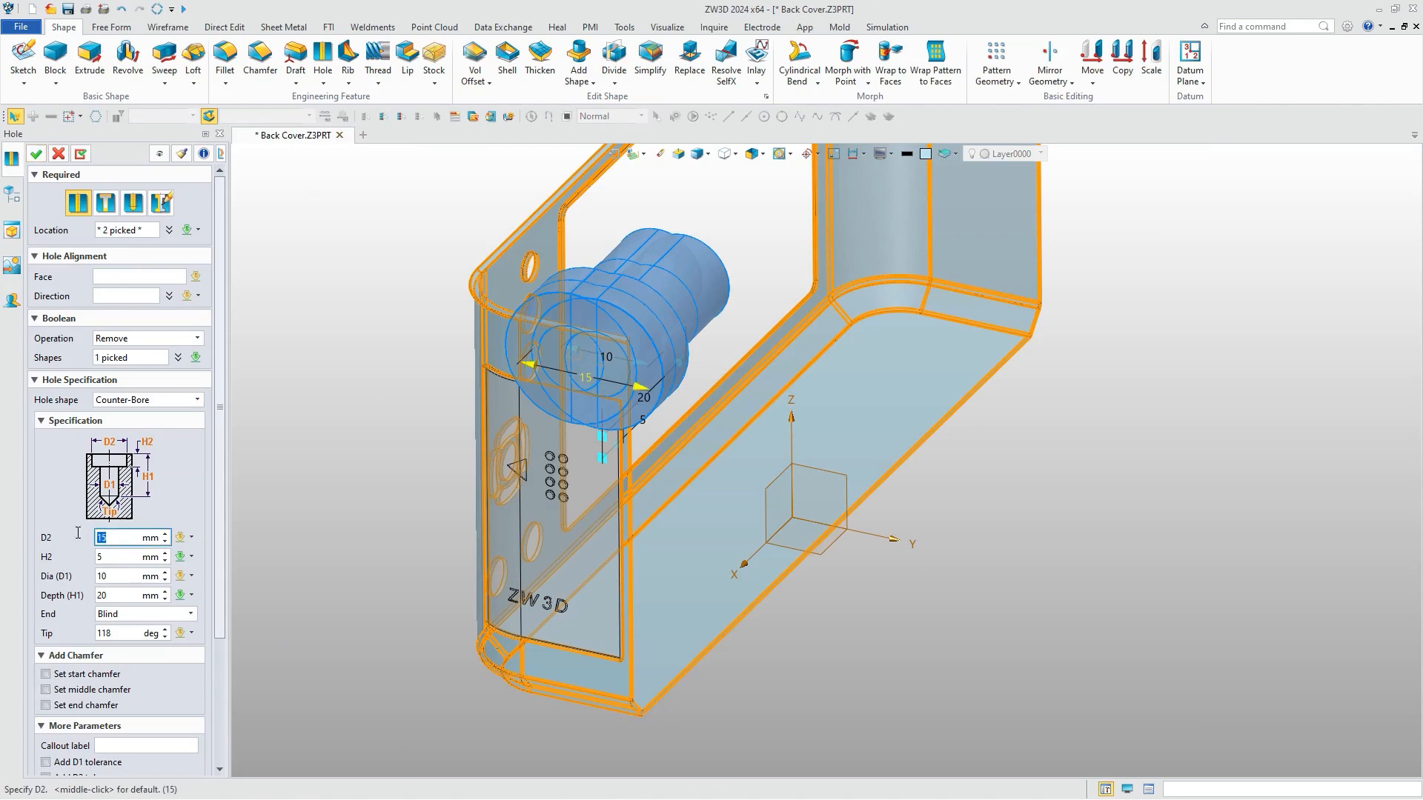
key(Tab)
key(Tab)
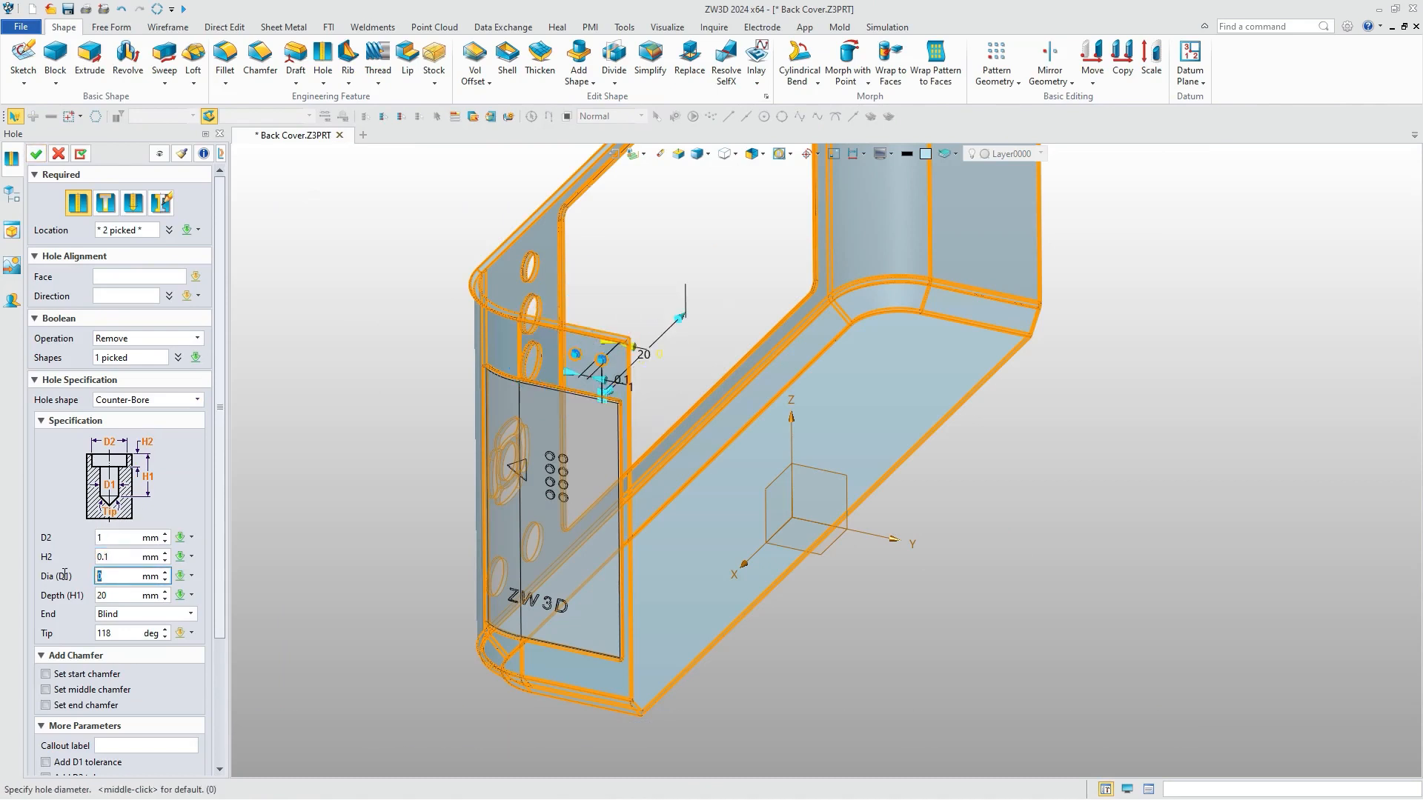
key(Tab)
text(0.5)
key(Return)
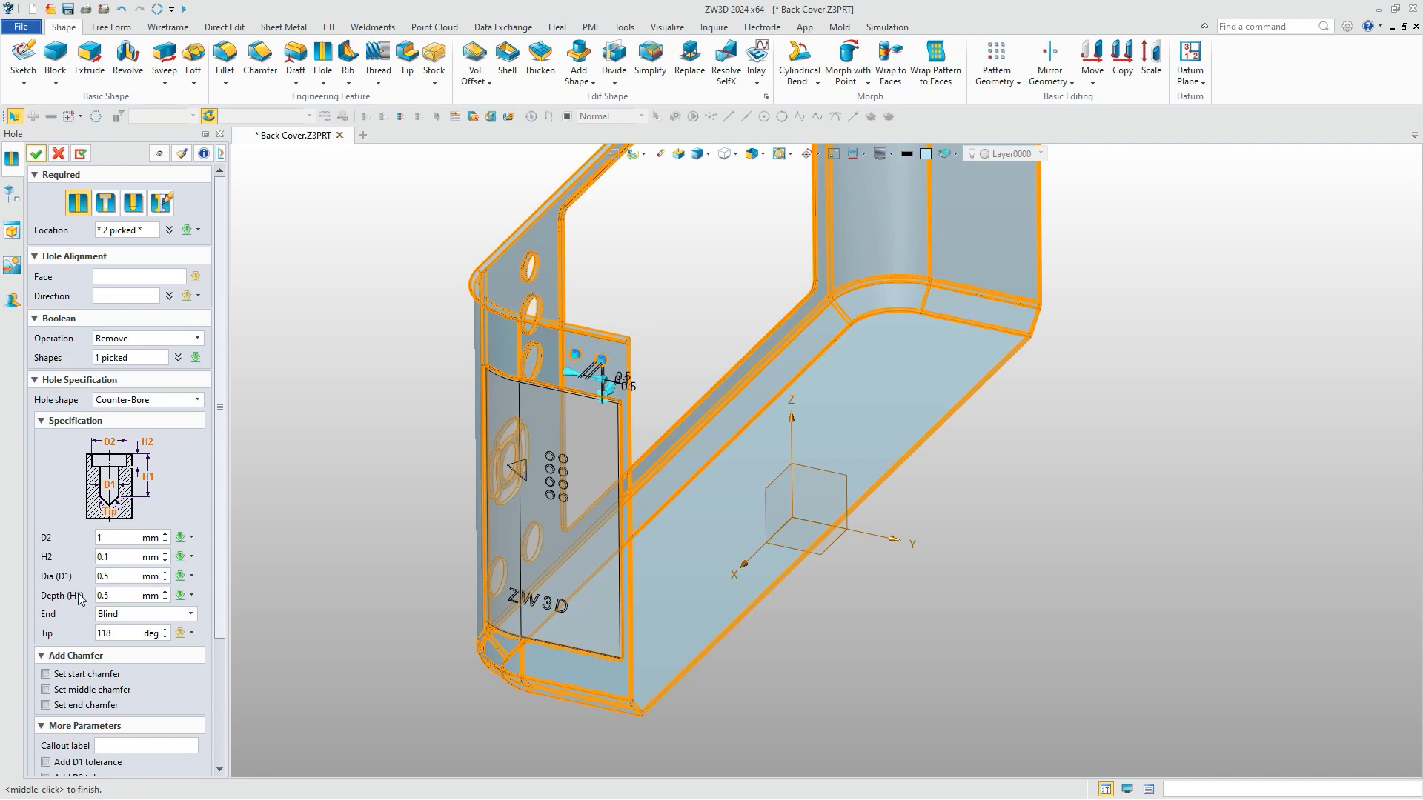
click(35, 153)
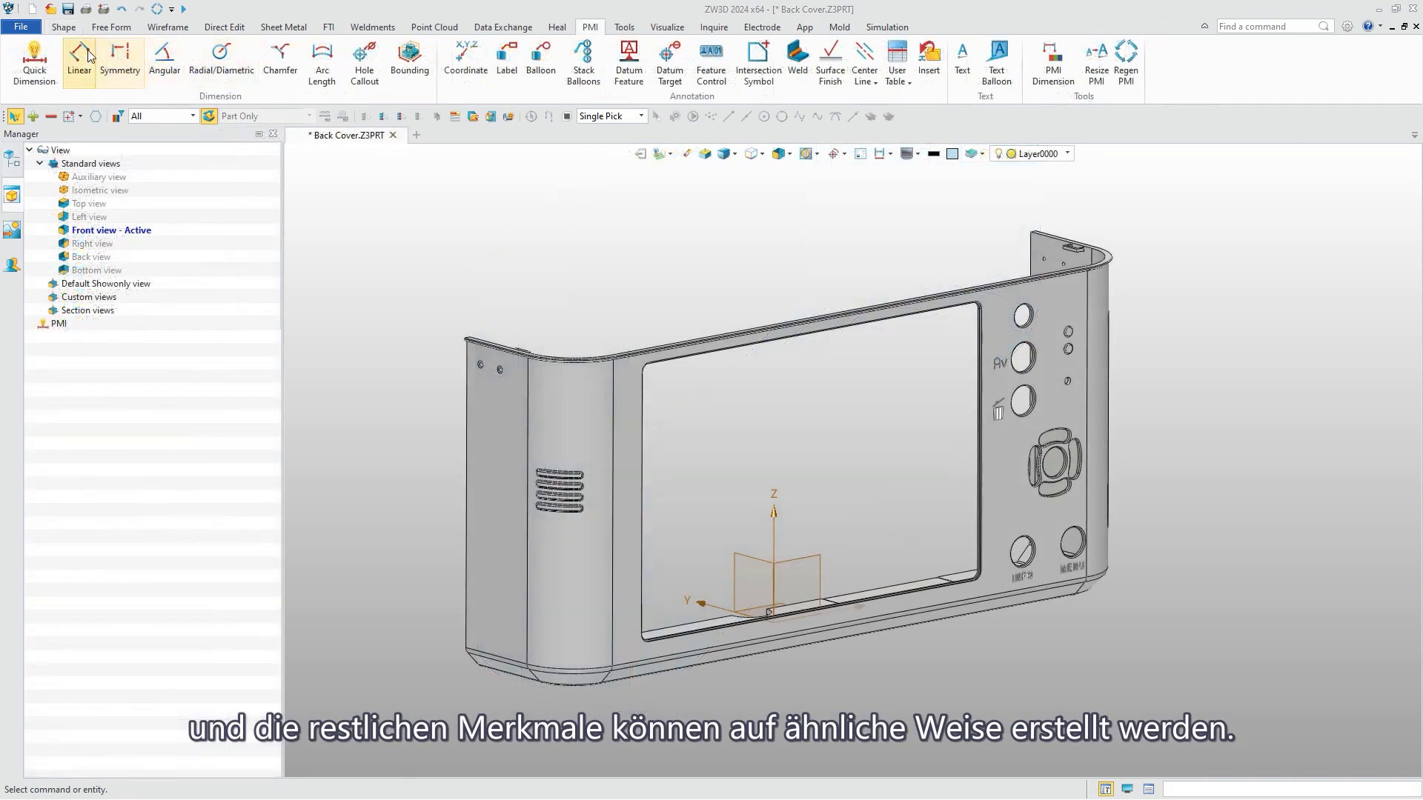
Add a linear PMI dimension for the overall length between the cover's two outer end faces, placed below the model.
click(87, 55)
click(507, 482)
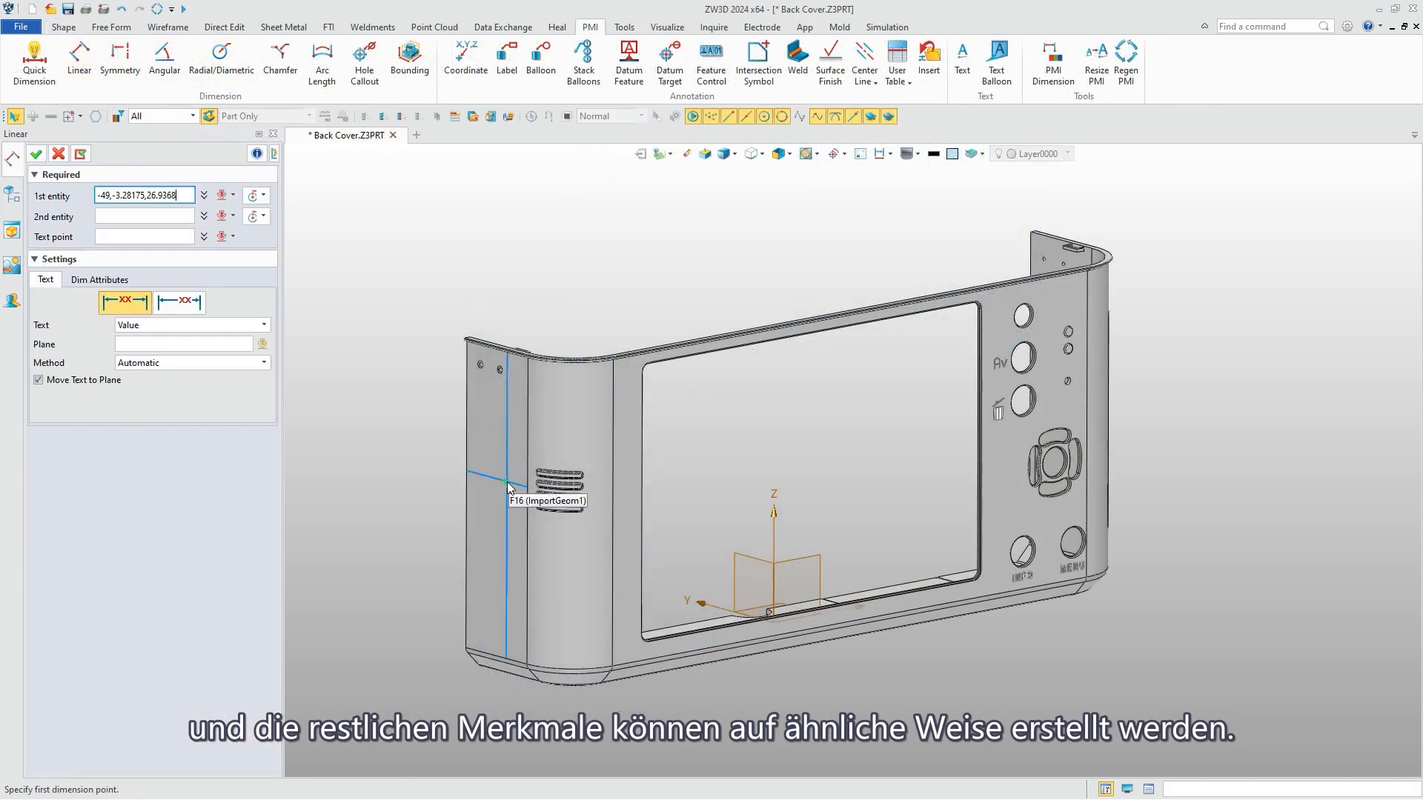
right_drag(871, 430, 1118, 556)
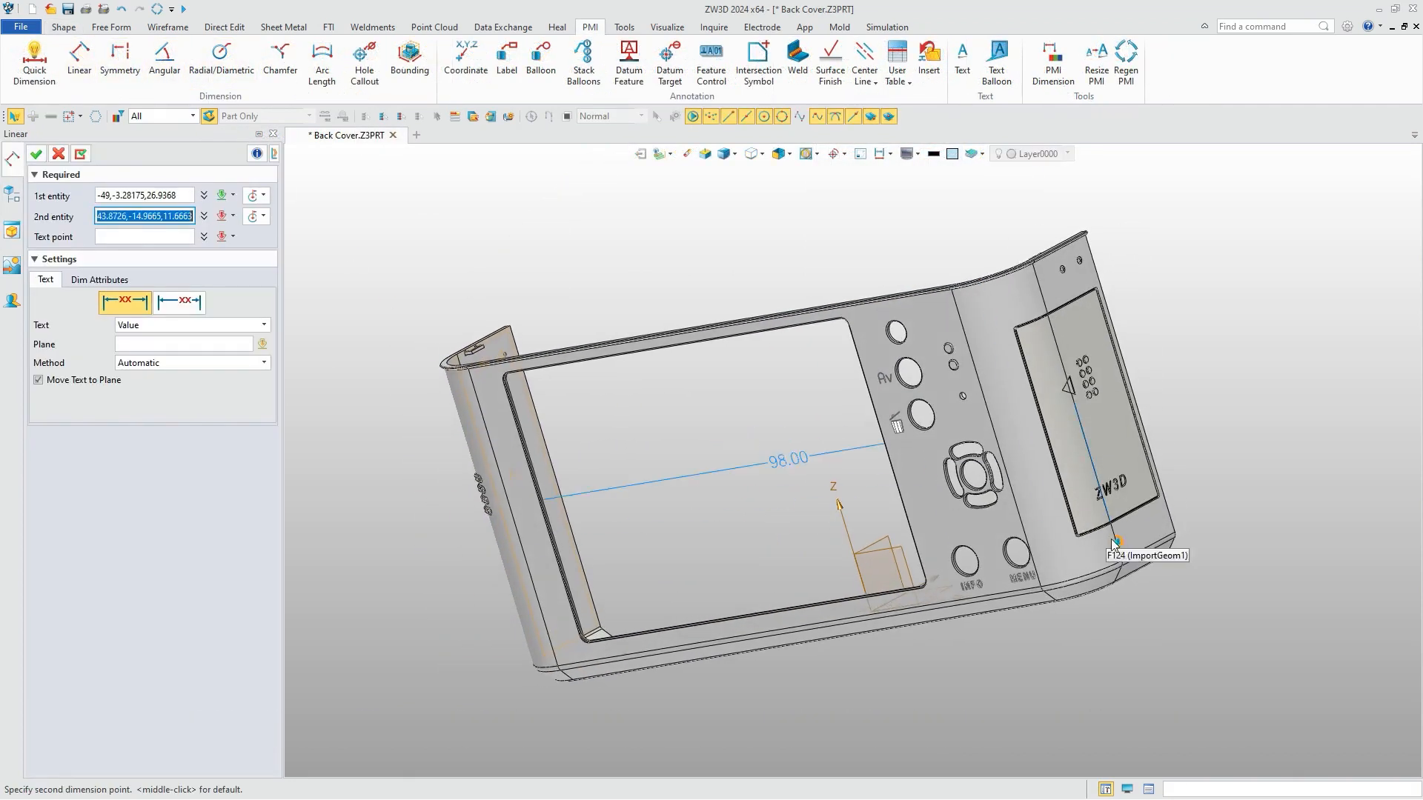
click(1150, 530)
click(835, 681)
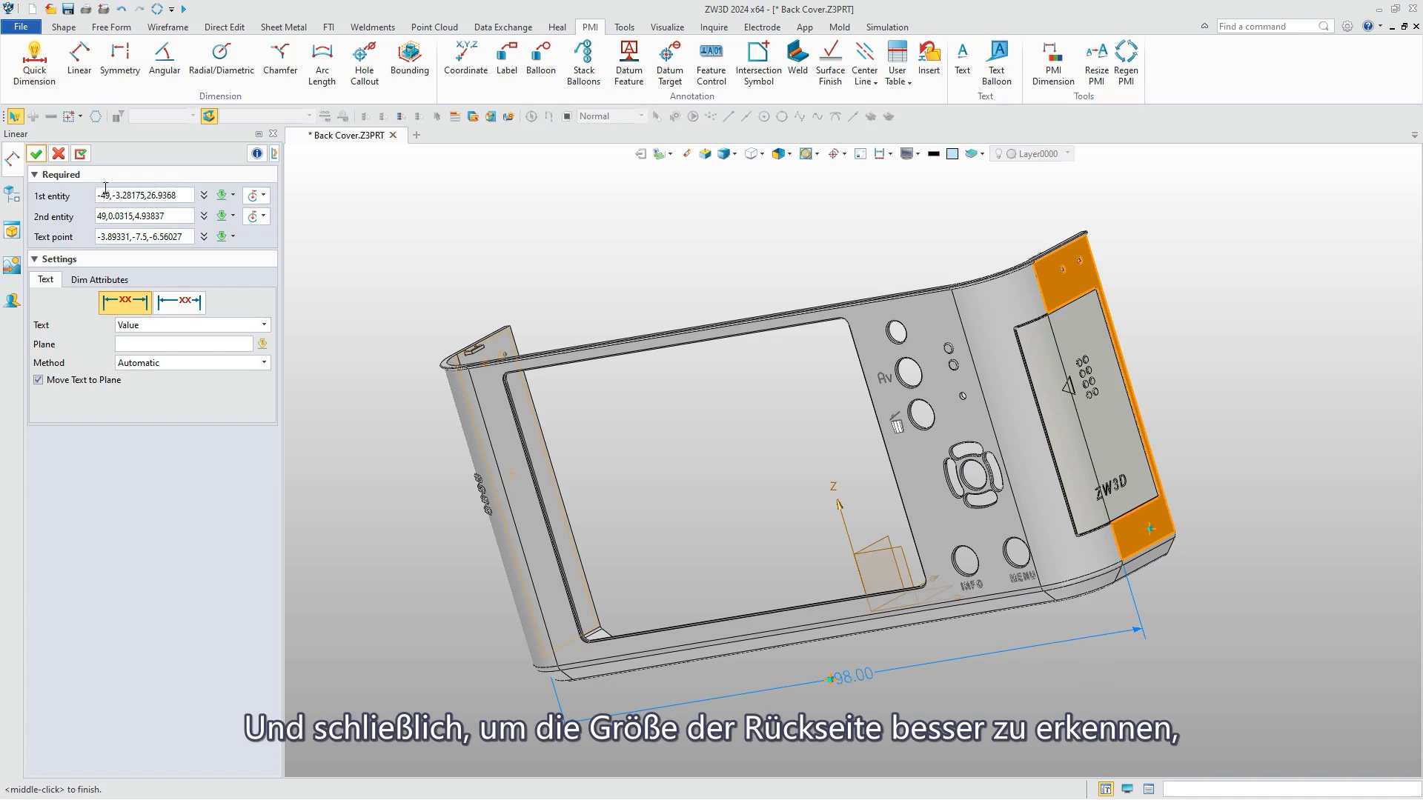
click(37, 154)
Add a linear PMI dimension for the cover's depth, from the screen face to the free edge of the side wall.
middle_click(1226, 332)
click(1013, 528)
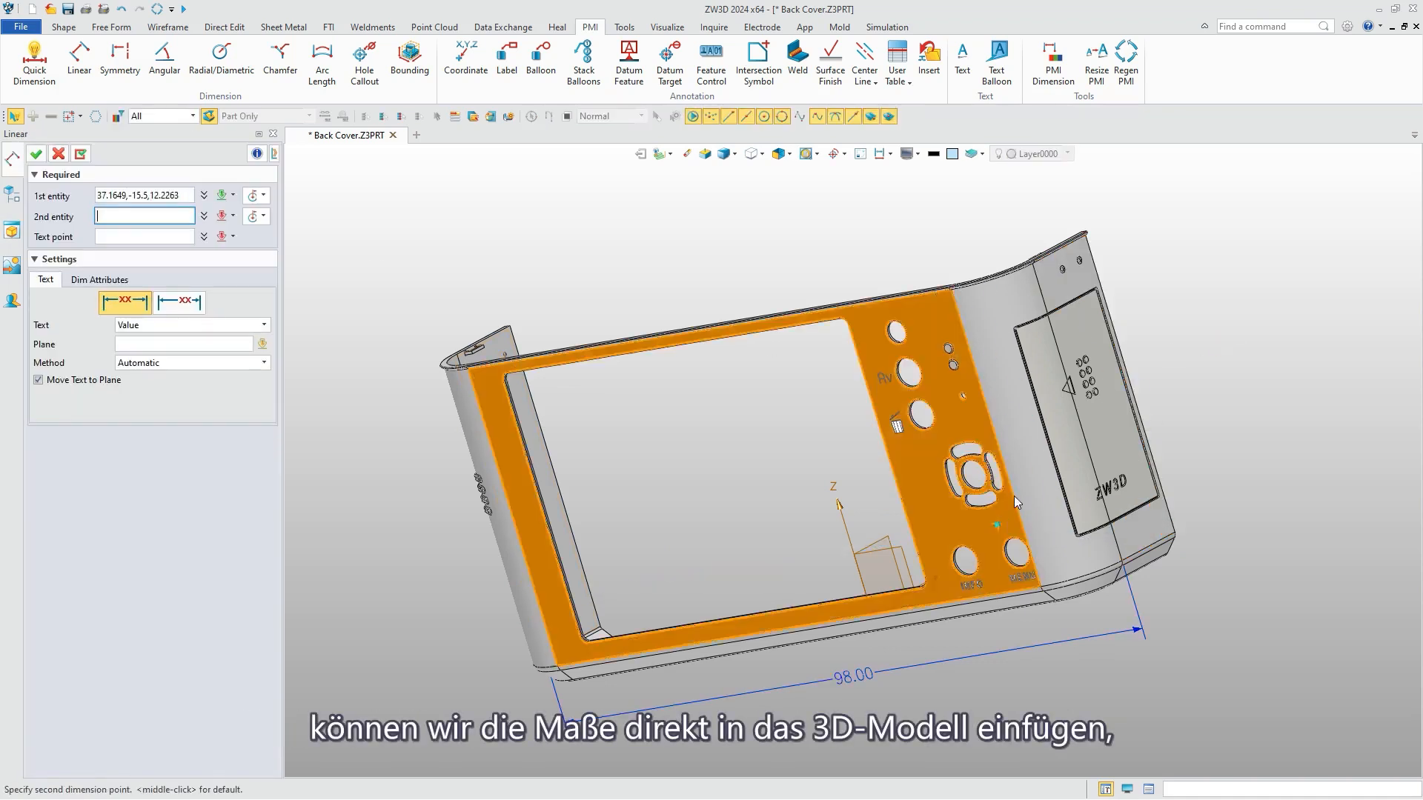
right_drag(1013, 529, 848, 525)
click(776, 640)
click(722, 673)
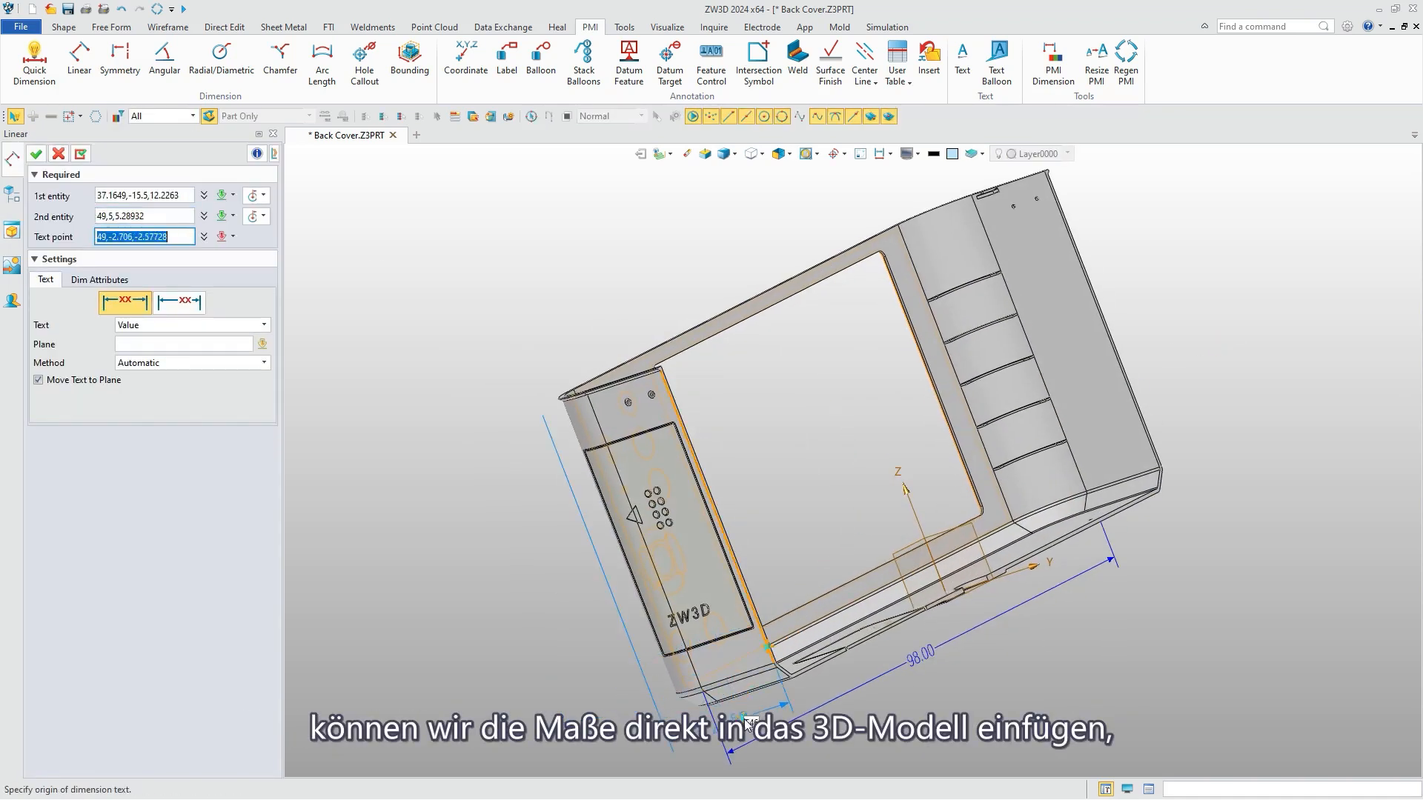
click(35, 153)
Add a linear PMI dimension for the cover's height, from the top edge to the bottom face, beside the battery cover.
middle_click(586, 314)
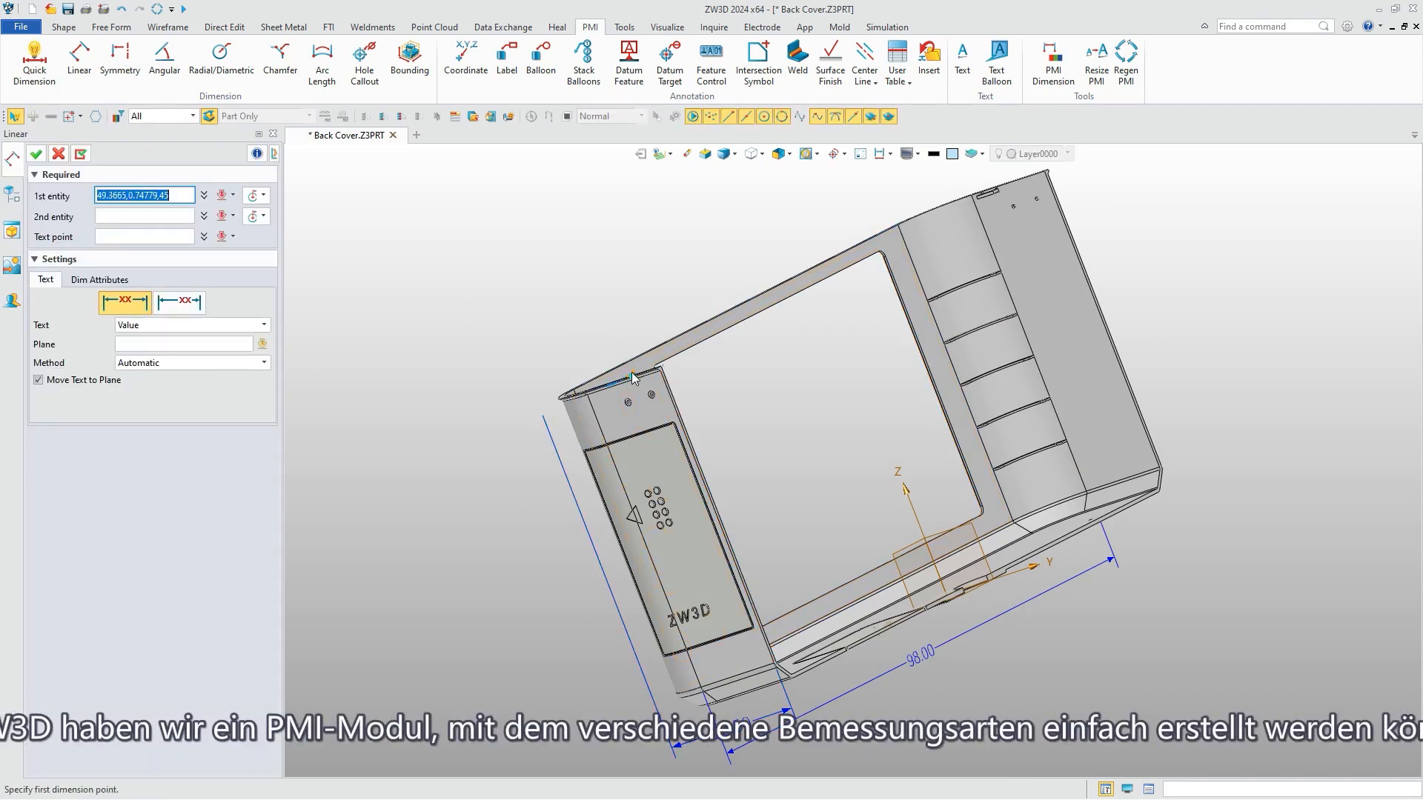
click(632, 372)
middle_drag(678, 537, 819, 709)
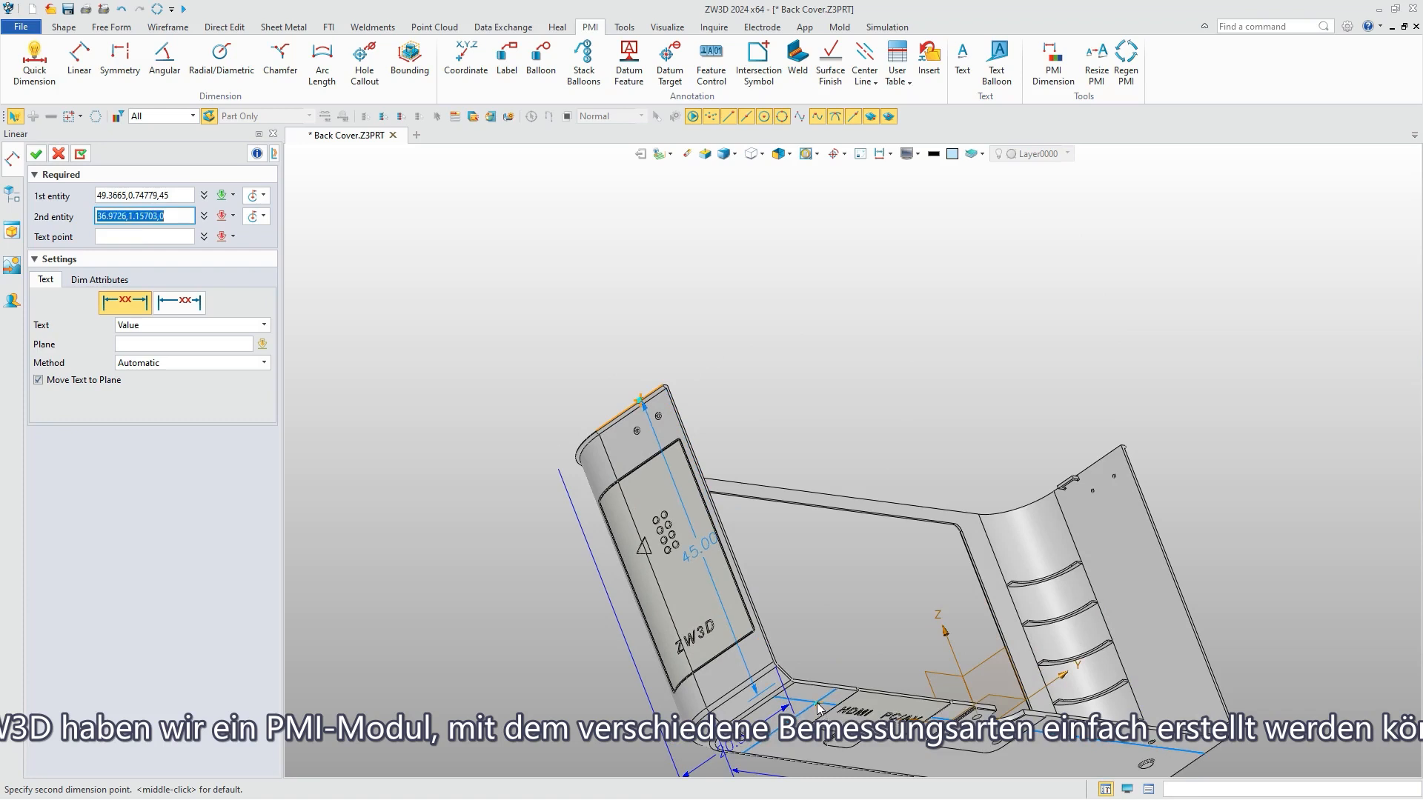
click(819, 710)
click(551, 621)
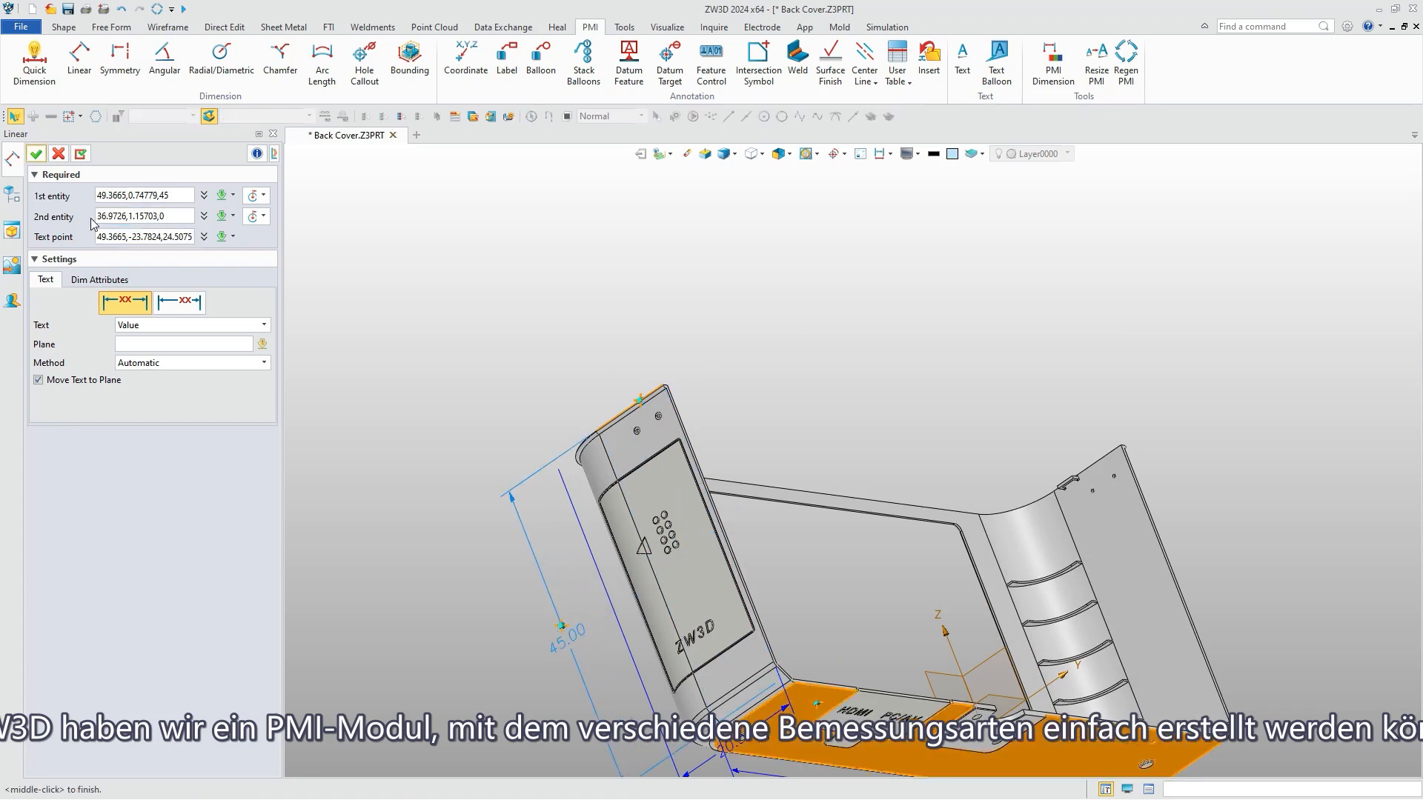
click(36, 154)
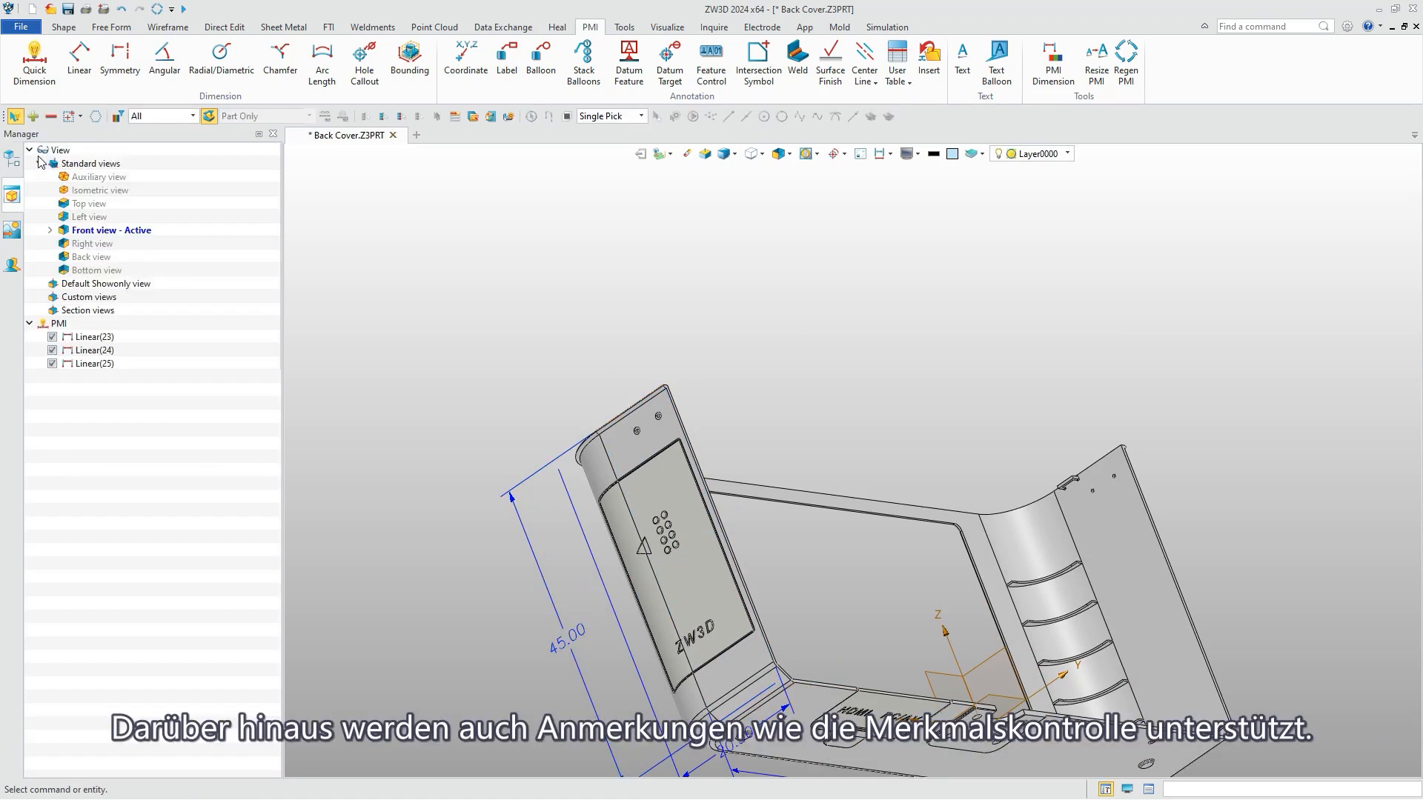
key(ctrl+Home)
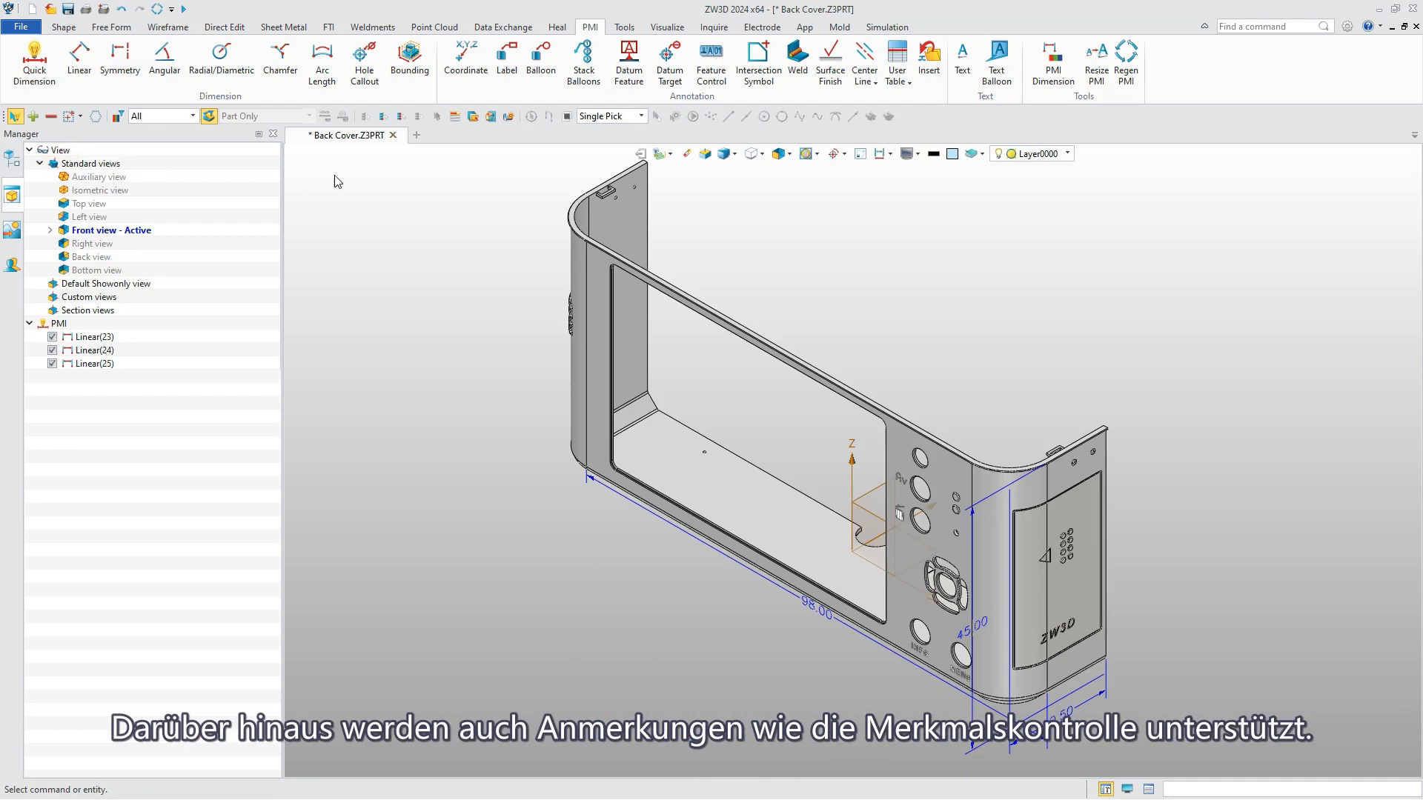
right_drag(824, 402, 539, 403)
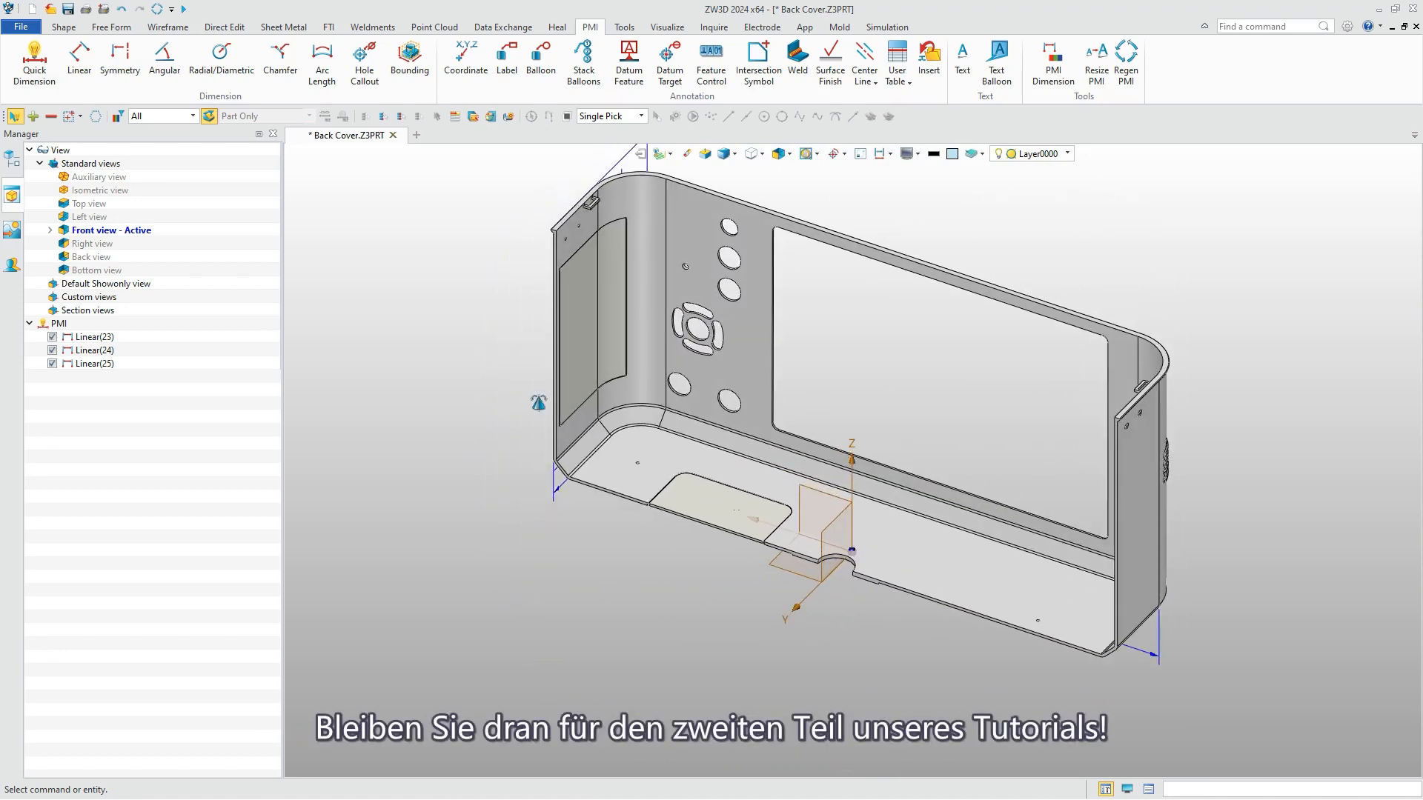